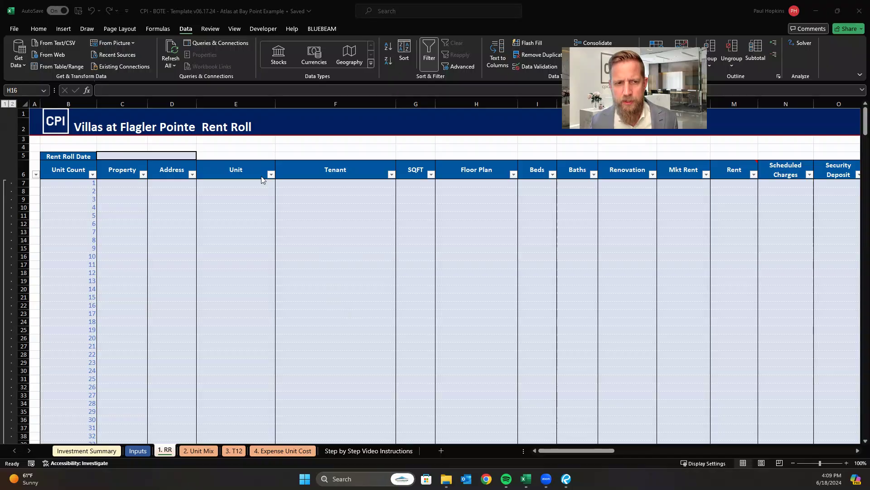
Examine the rent roll's numbered unit rows from the column headers down to the end-of-units marker row.
click(277, 192)
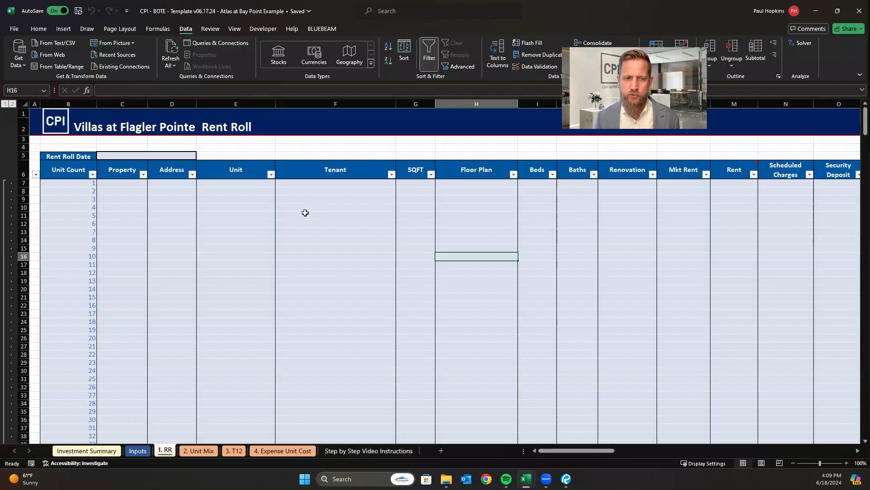
click(361, 226)
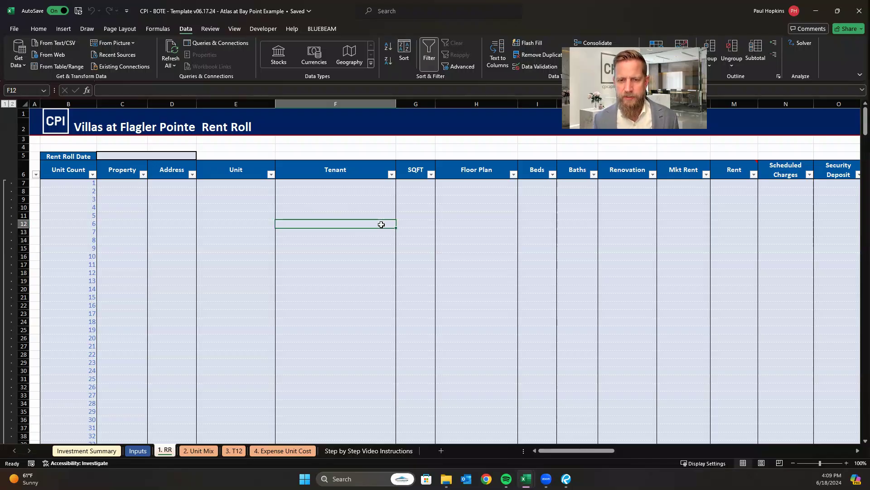
mouse_move(525, 479)
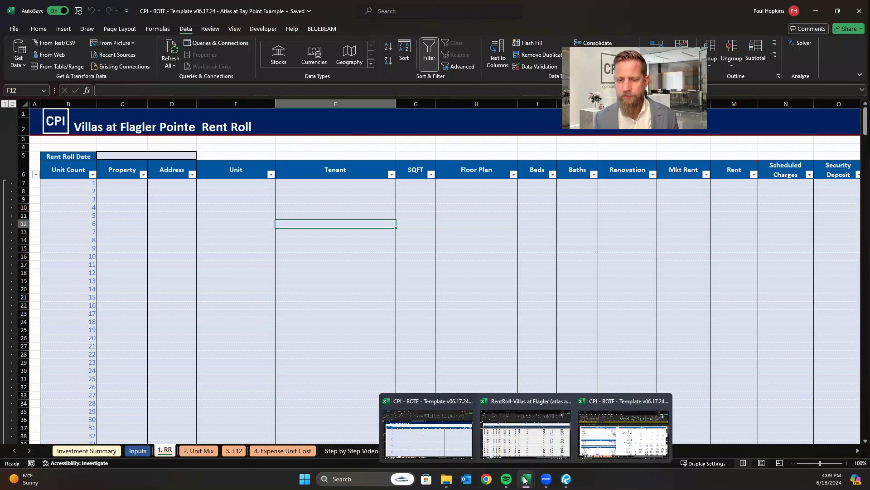
click(157, 216)
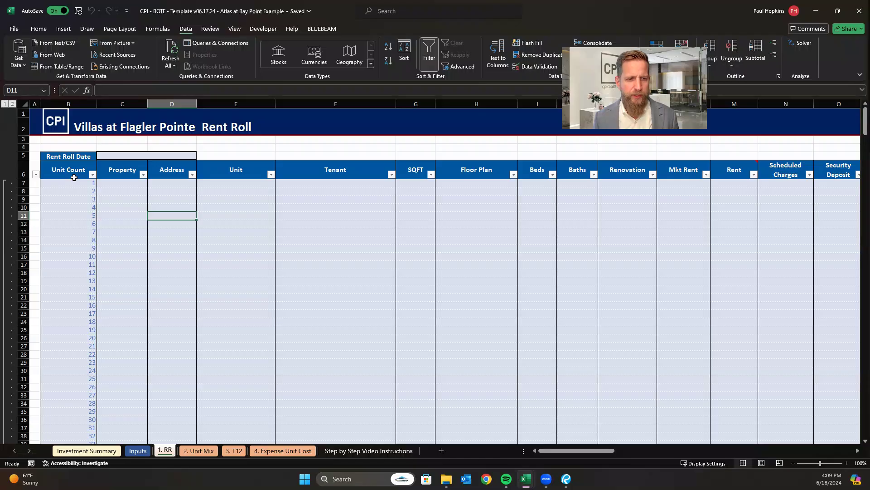
scroll(74, 275, down, 3)
scroll(74, 275, down, 20)
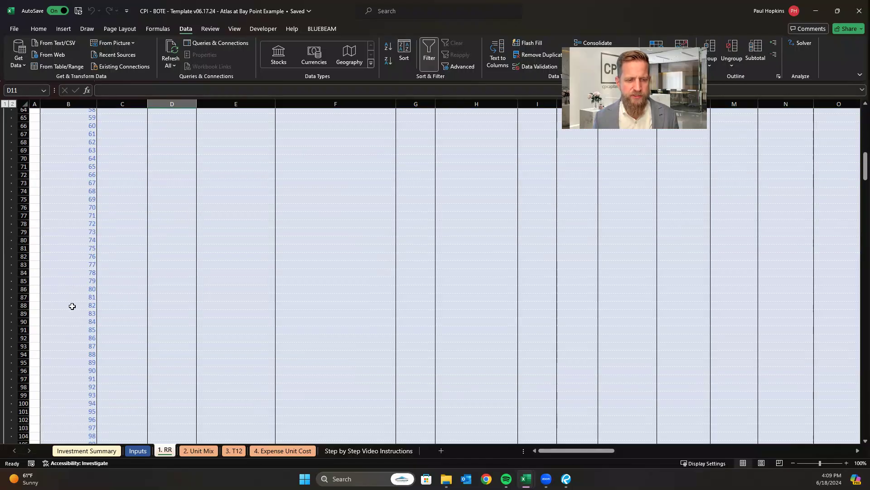
scroll(78, 306, down, 20)
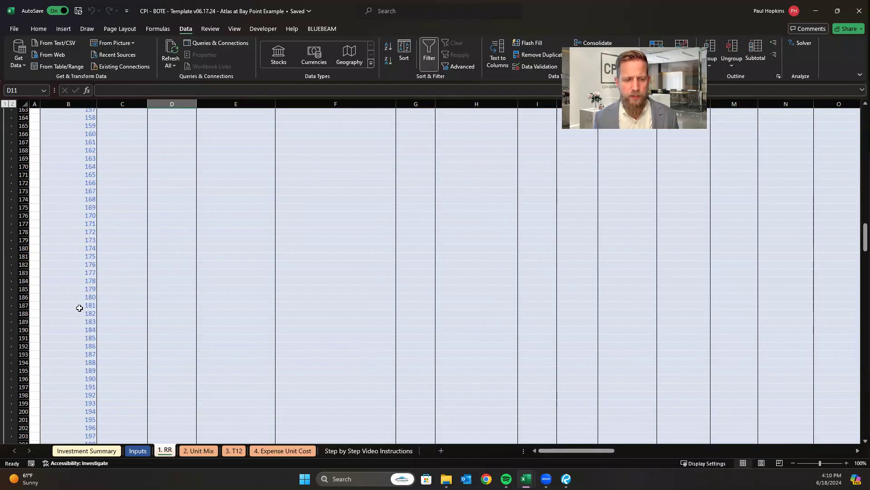
scroll(80, 315, down, 20)
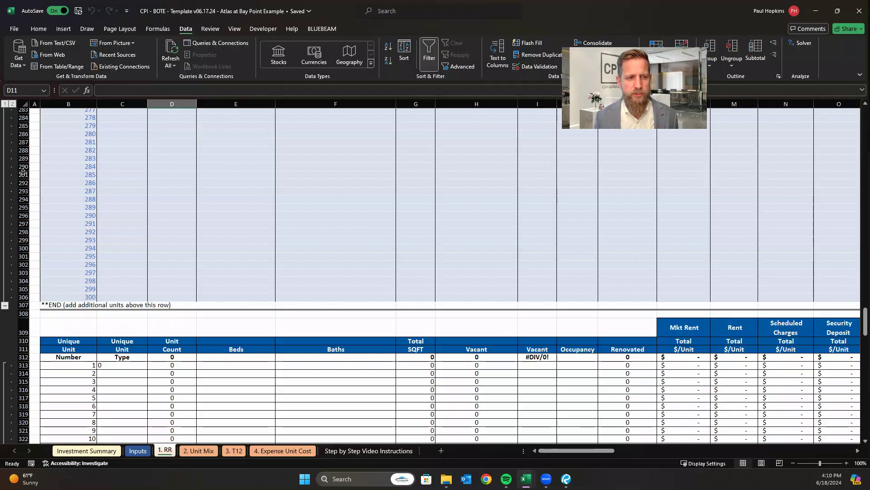
drag(21, 175, 25, 258)
key(ctrl+c)
right_click(26, 222)
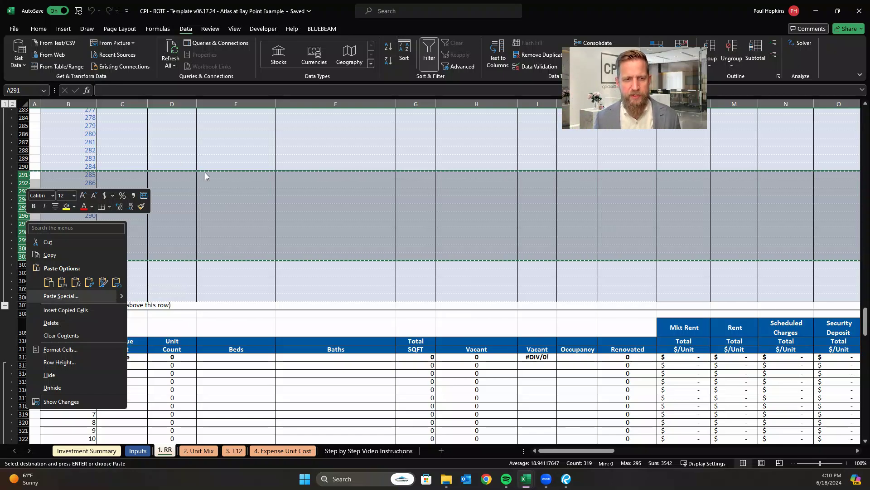
key(Escape)
click(256, 159)
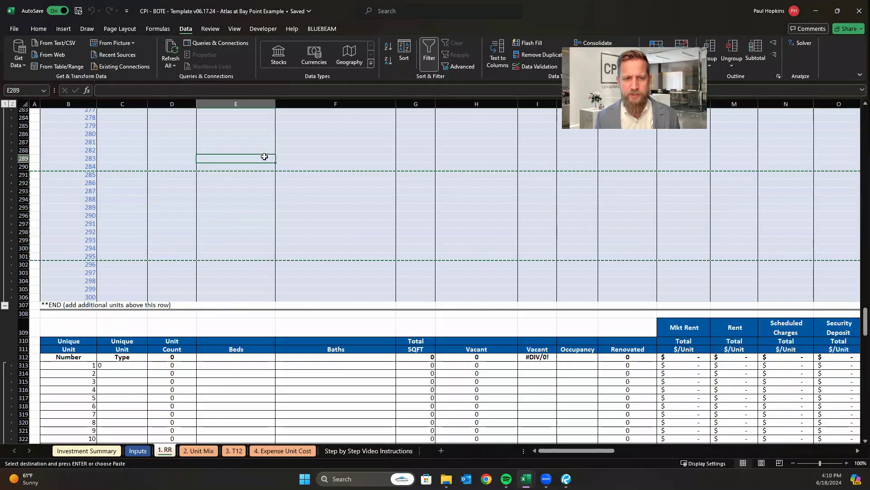
key(Escape)
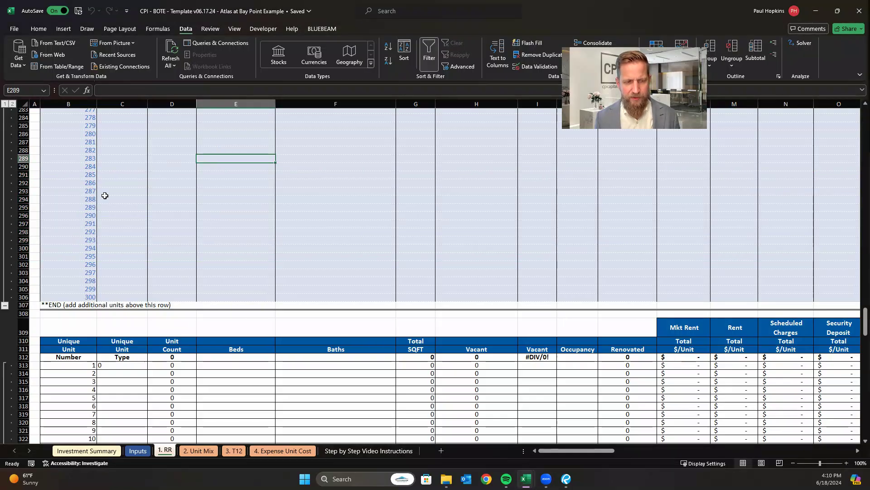
Return to the start of the rent roll and review the Property, Unit, Tenant and Floor Plan columns.
scroll(142, 182, up, 20)
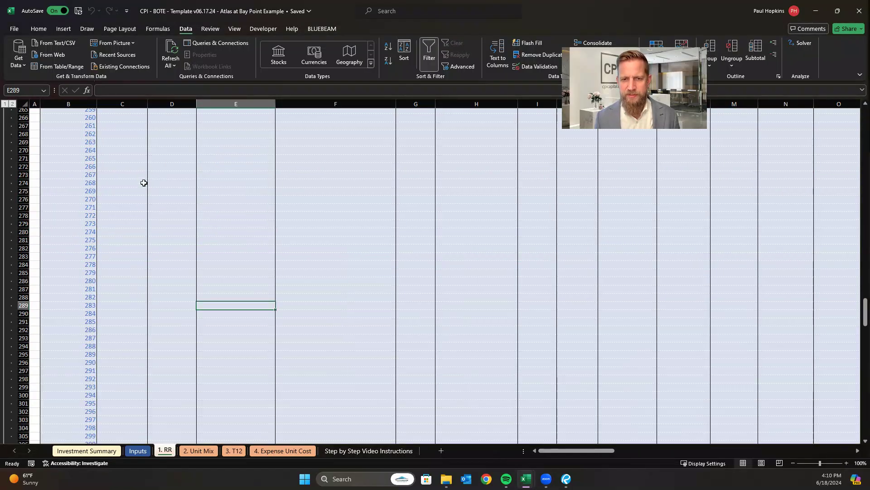
scroll(235, 273, up, 20)
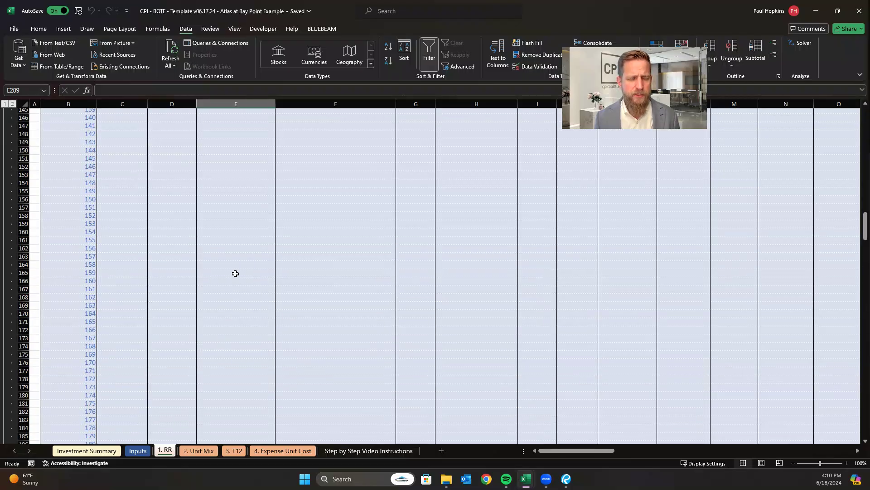
scroll(235, 273, up, 9)
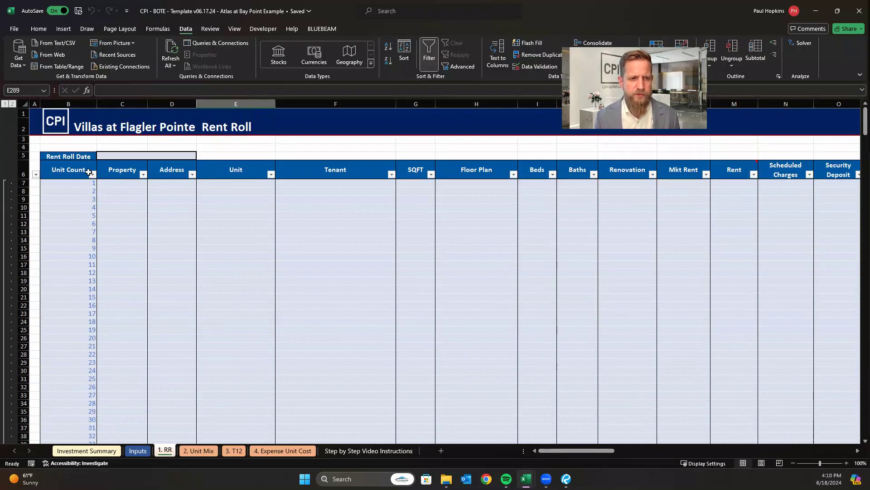
click(136, 173)
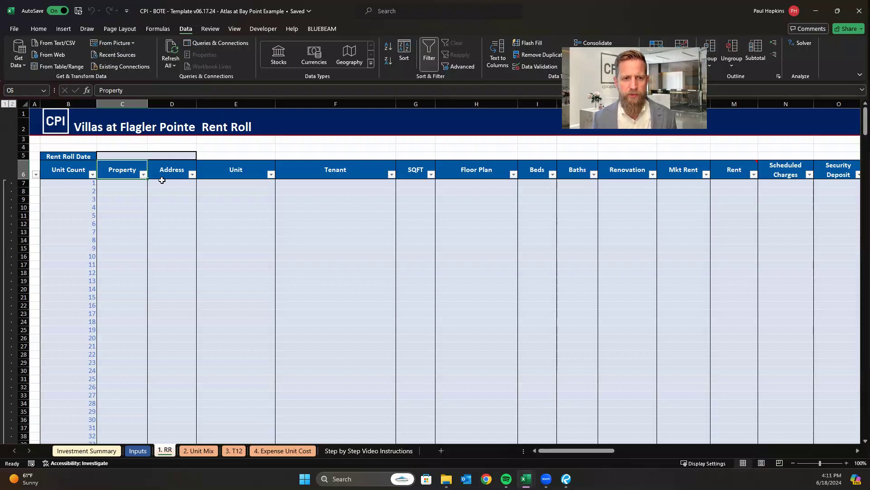
click(239, 198)
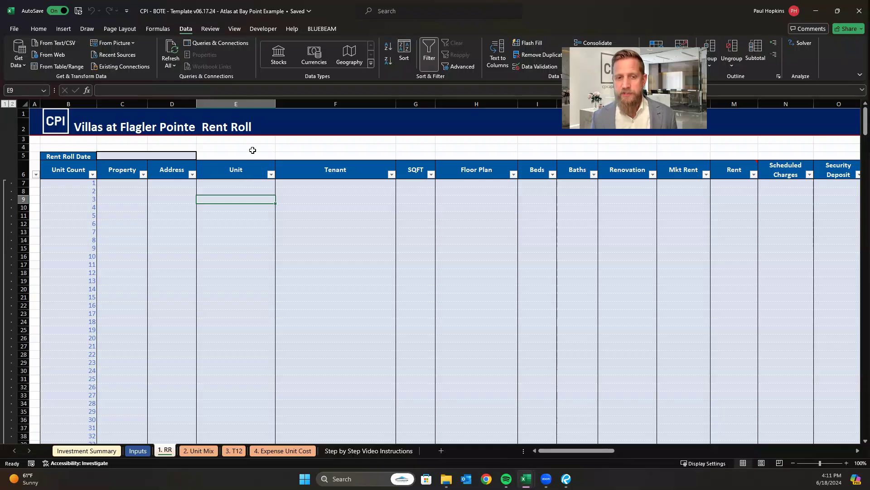
click(328, 185)
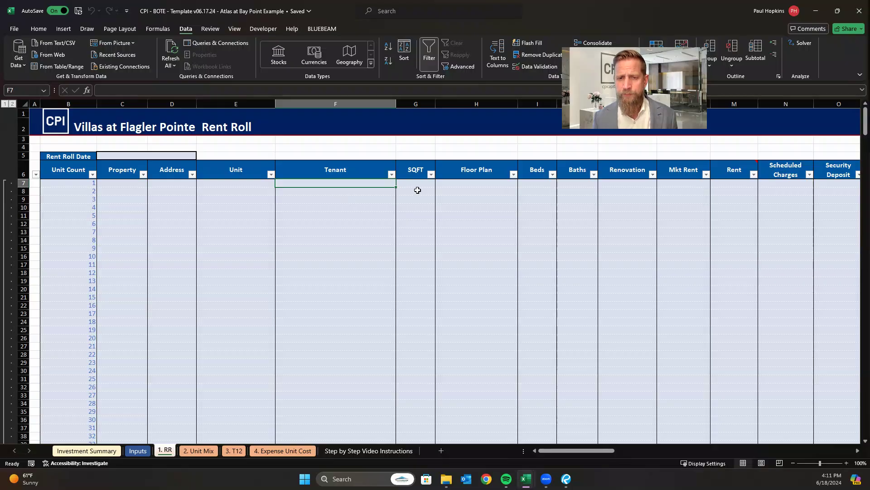
click(487, 167)
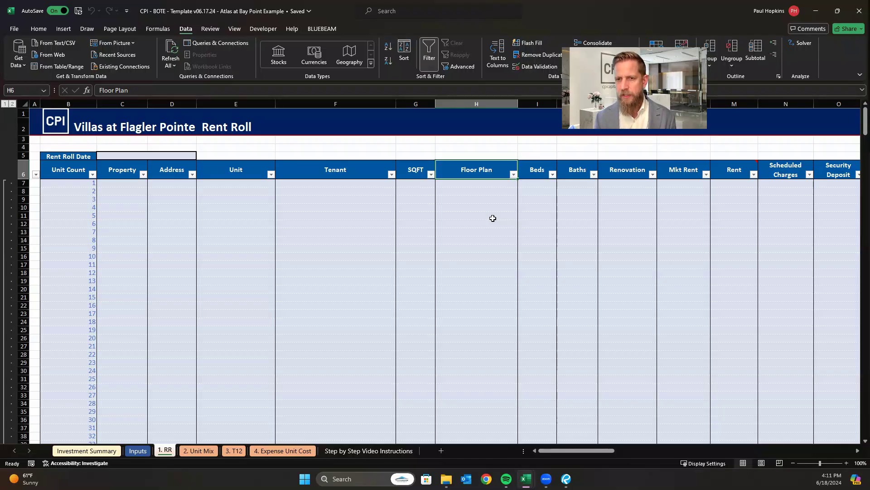
Enter the sample floor plan codes 1x1r in H9 and 1x1c in H10.
click(484, 201)
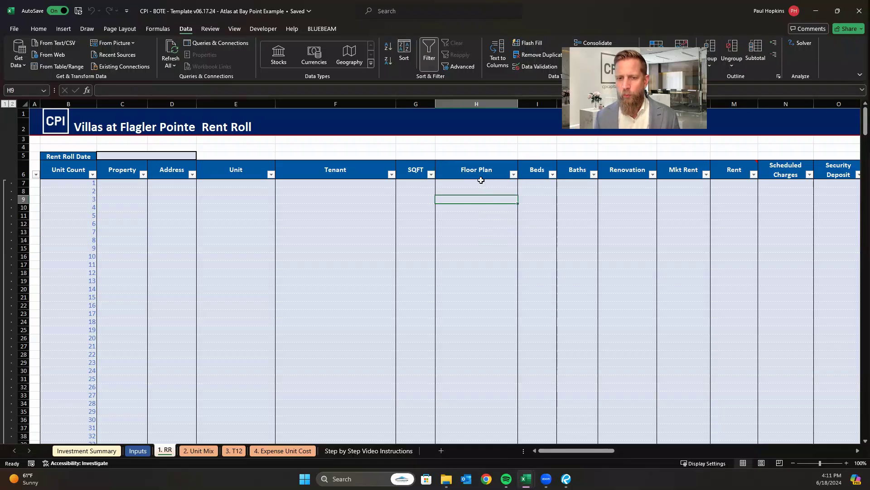
text(1x1)
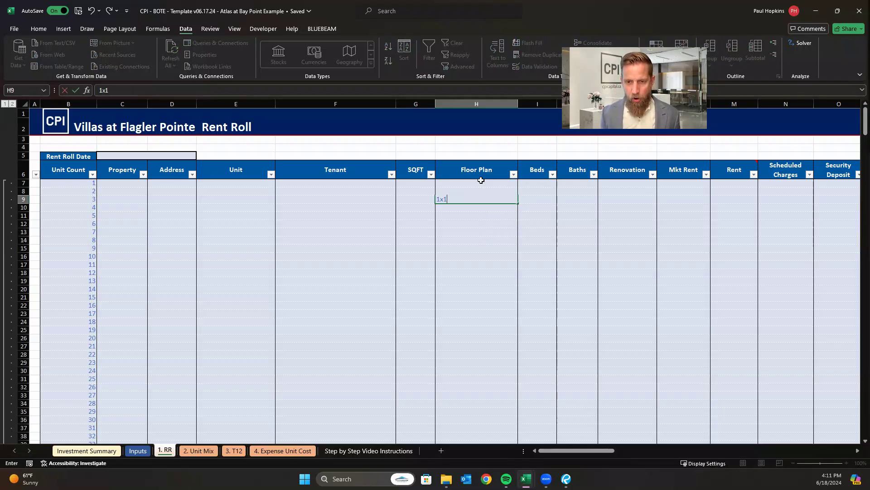
text(r)
key(Return)
text(.)
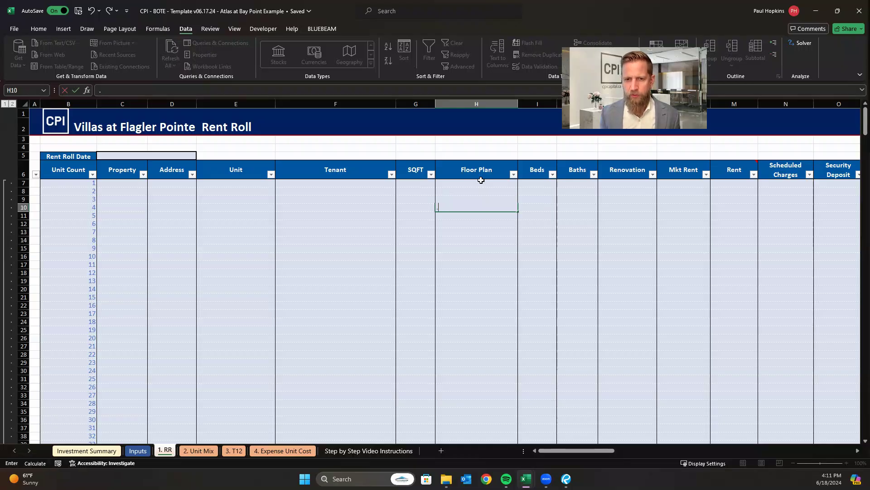
text(1x1c)
key(Return)
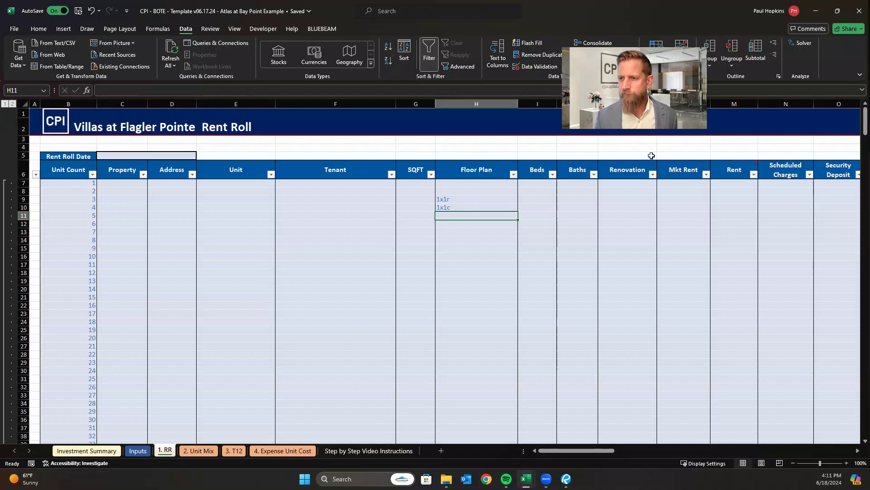
Examine the summary tables by unique unit type below the rent roll, covering total, average, minimum and maximum rents.
drag(865, 126, 865, 333)
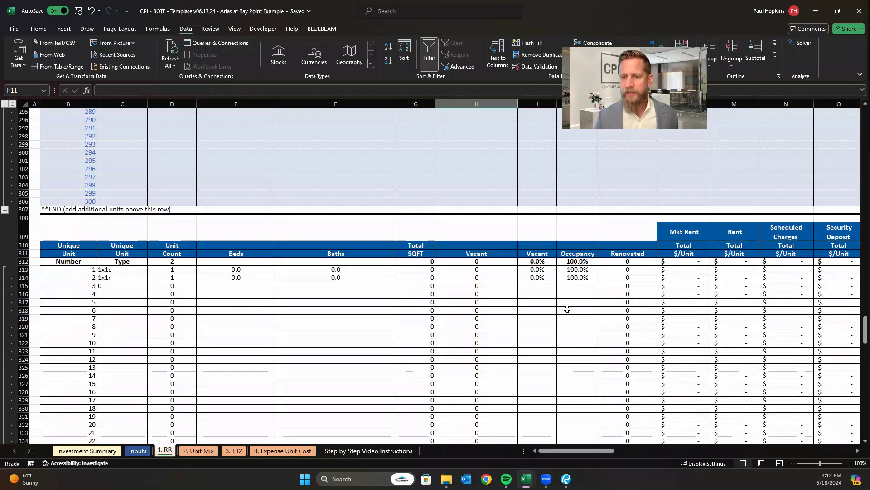
scroll(307, 278, down, 5)
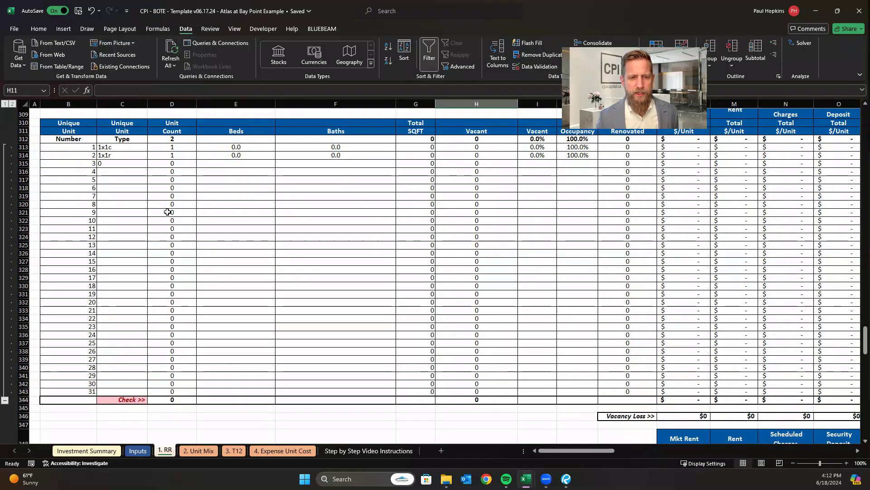
scroll(272, 209, up, 3)
scroll(499, 245, down, 3)
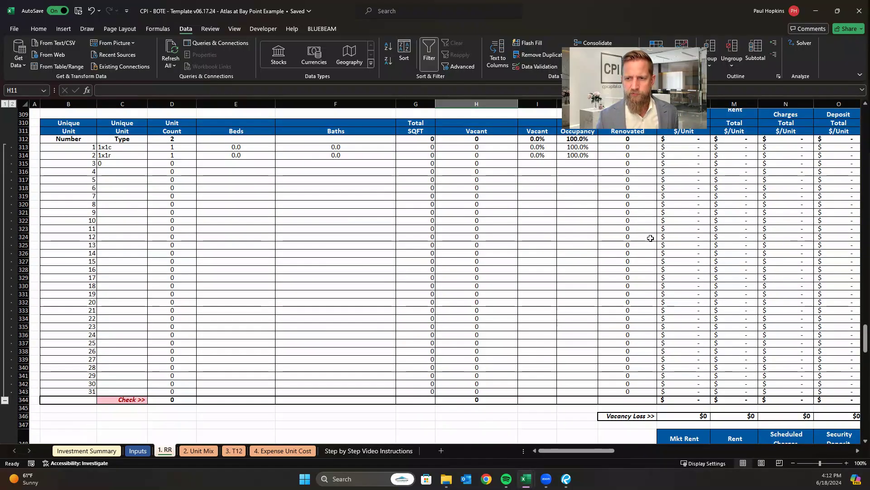
scroll(671, 263, down, 4)
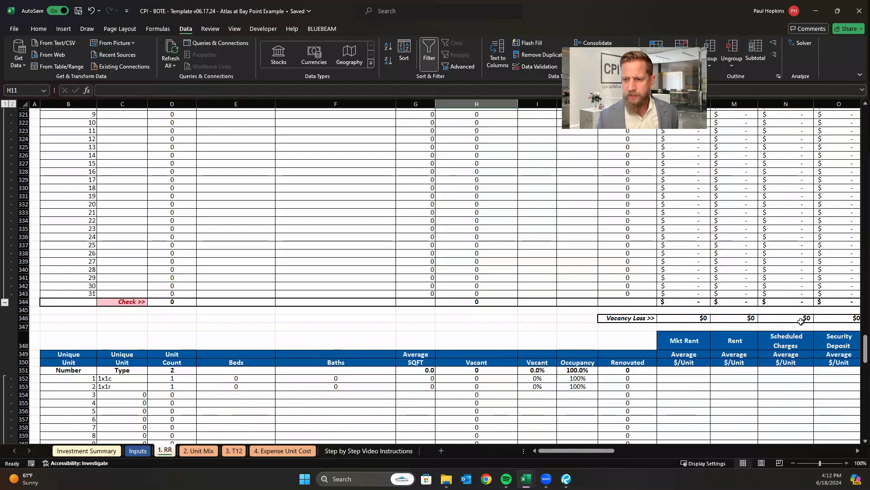
scroll(725, 377, down, 8)
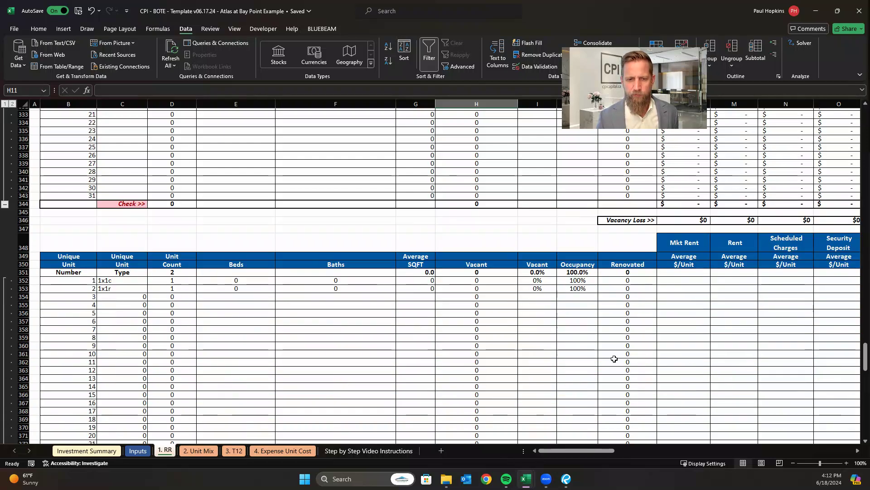
scroll(565, 329, down, 4)
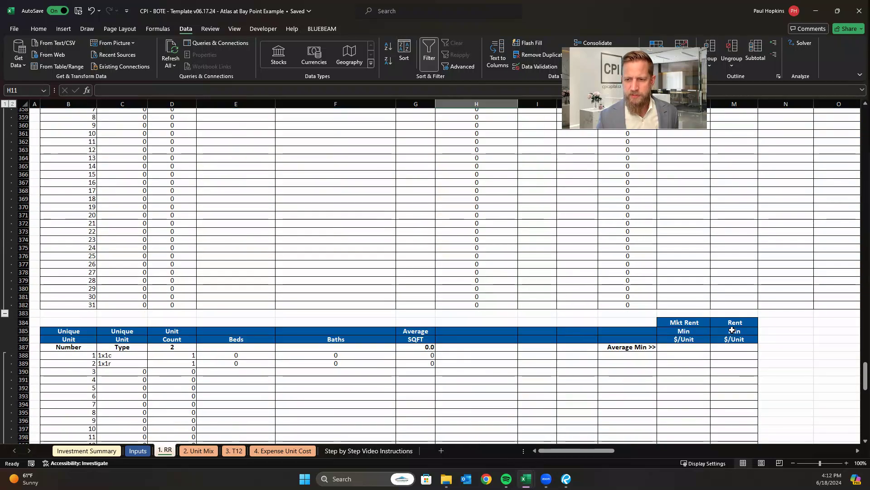
click(684, 328)
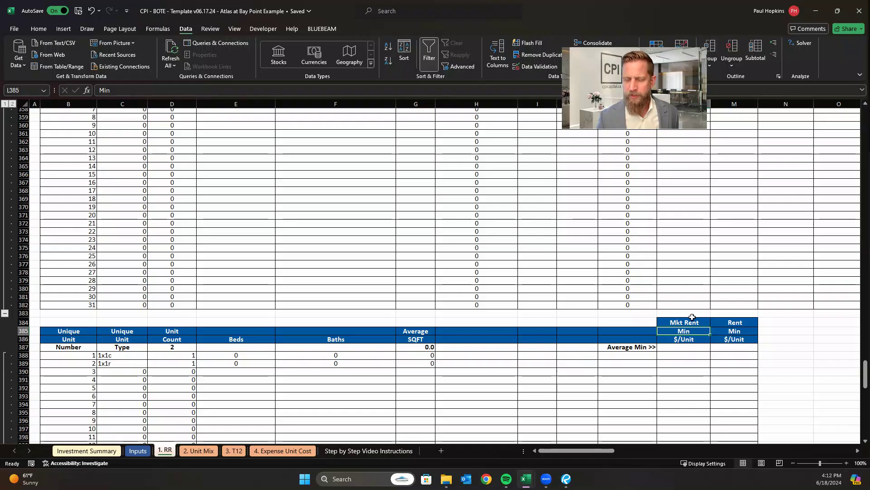
scroll(708, 317, down, 3)
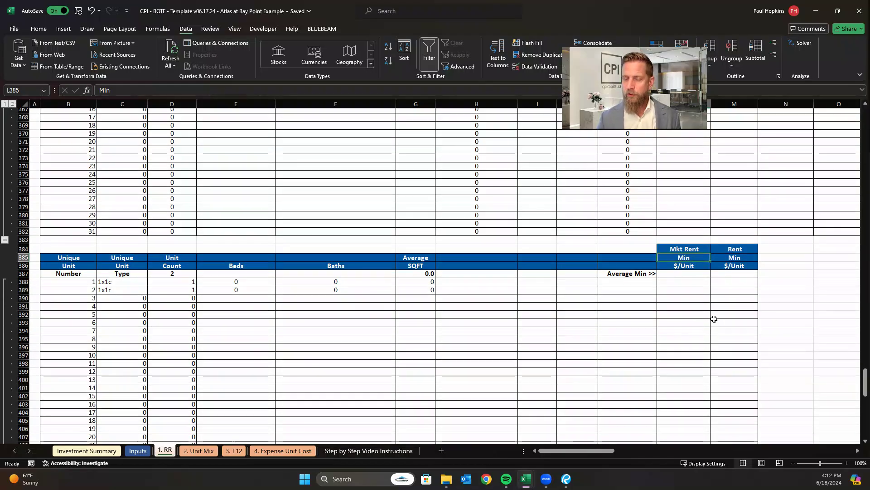
scroll(714, 317, down, 10)
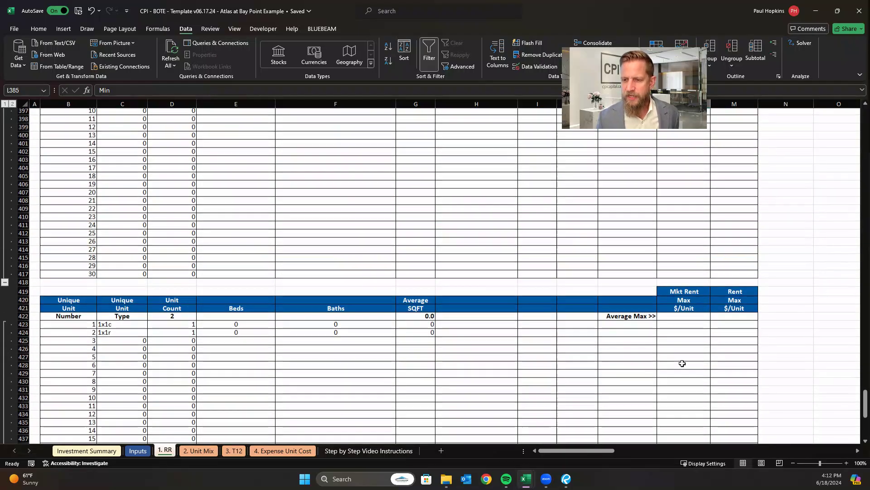
scroll(692, 304, down, 12)
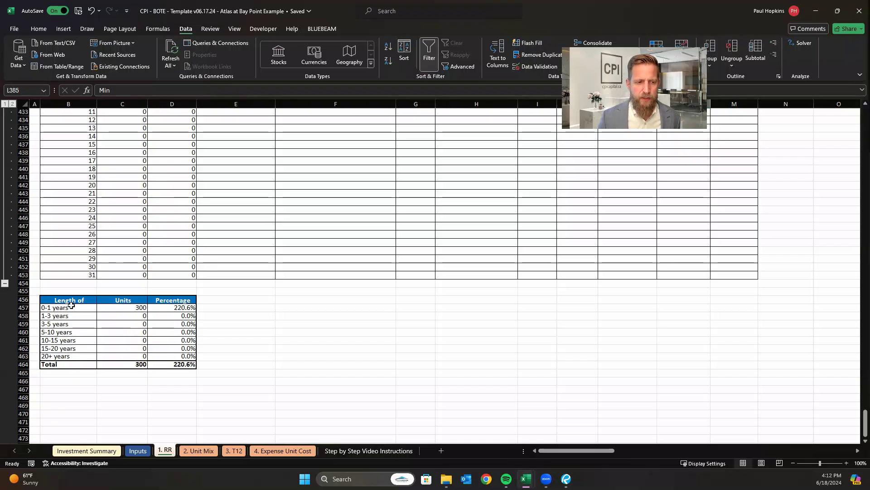
Increase the height of row 456 so the full "Length of residency (yrs)" header fits.
drag(22, 311, 22, 313)
click(277, 327)
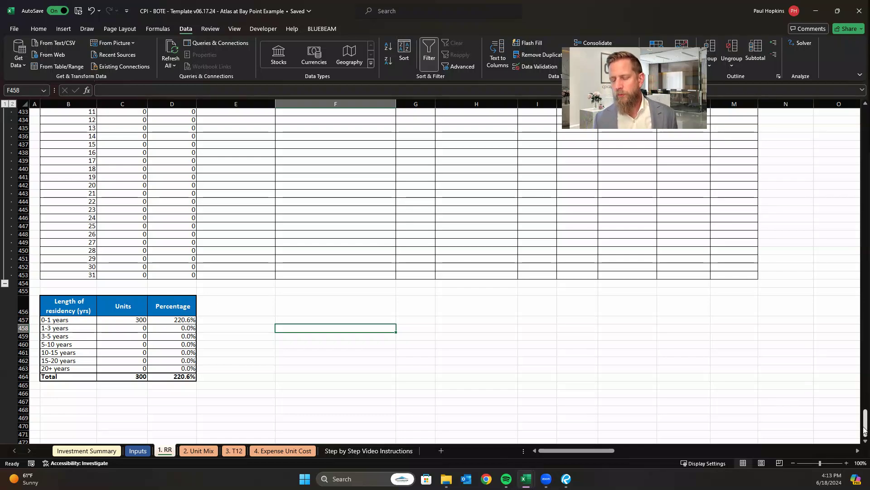
Clear the sample floor plan codes from H9:H10 in the rent roll.
drag(866, 417, 852, 93)
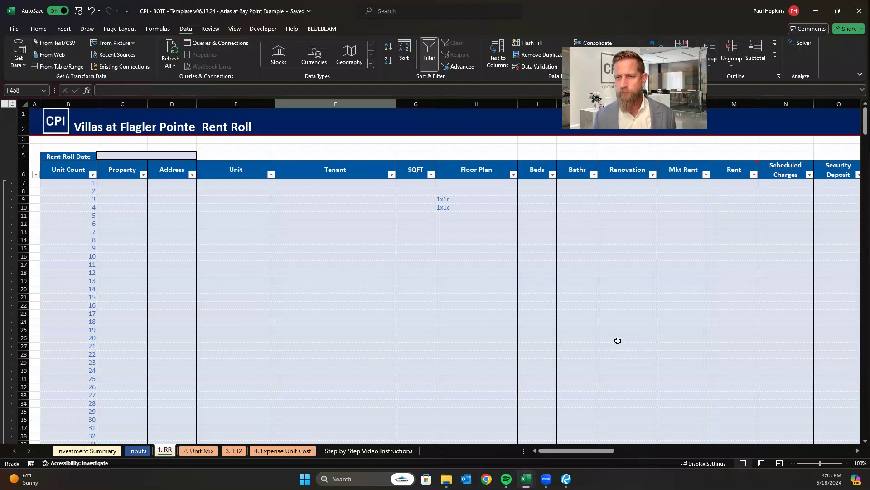
drag(472, 200, 472, 207)
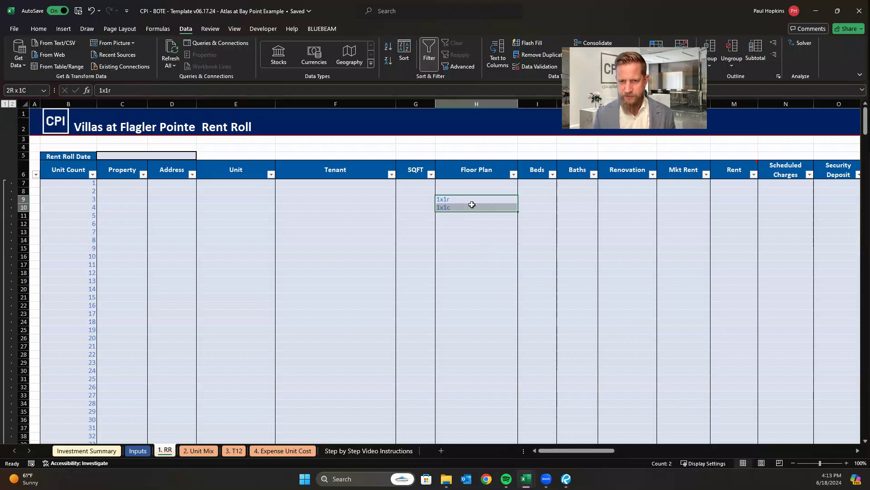
key(Delete)
drag(552, 188, 563, 173)
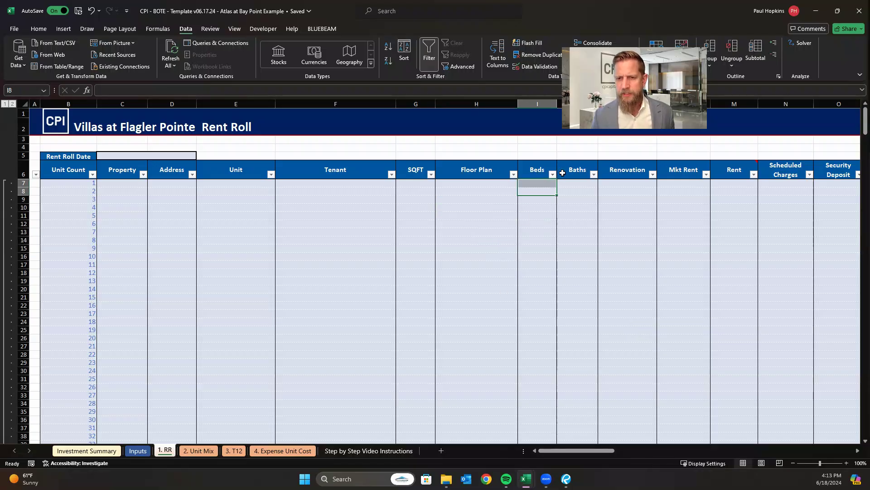
Examine the rent roll's Renovation options and its market rent, rent, scheduled charges, security deposit and lease date columns.
click(650, 199)
click(654, 231)
click(661, 232)
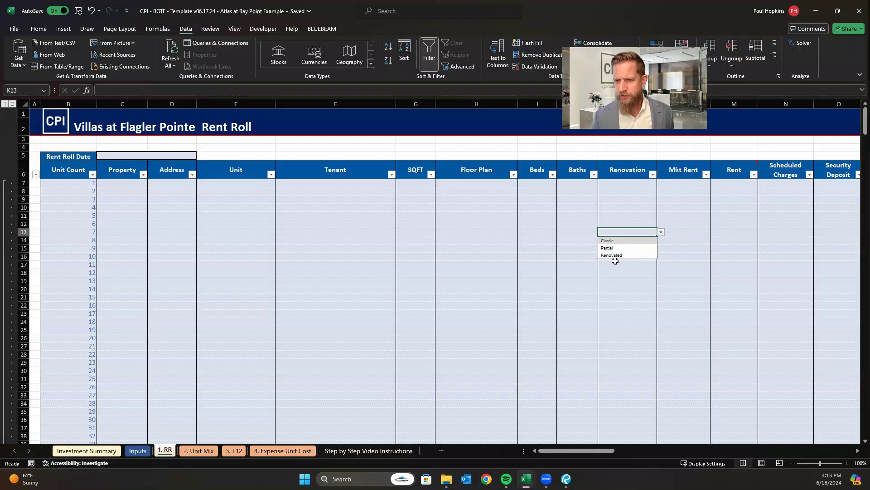
click(708, 234)
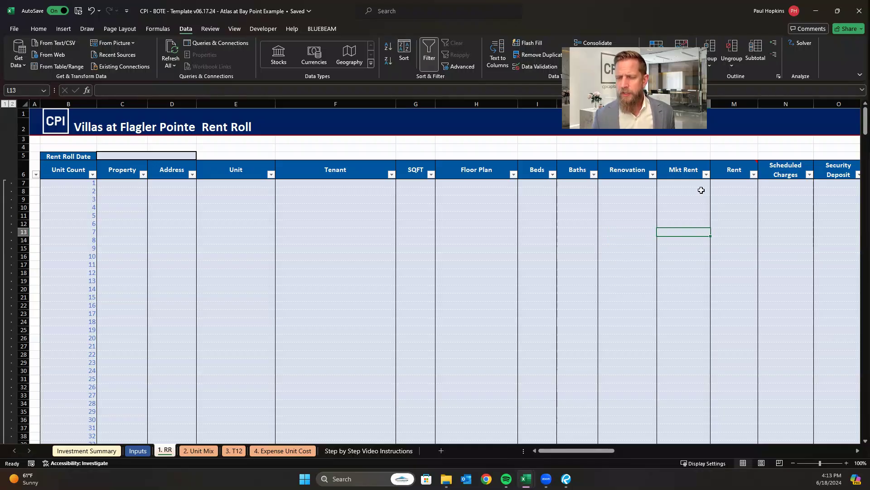
drag(594, 452, 631, 453)
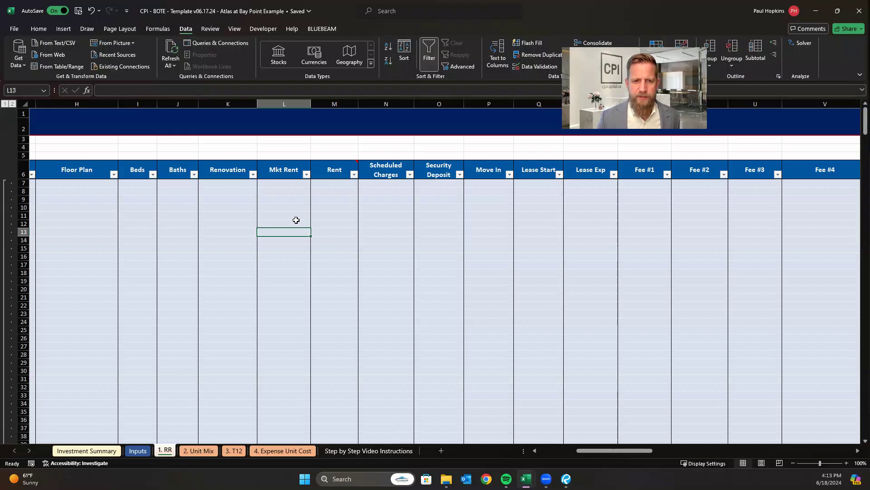
click(339, 222)
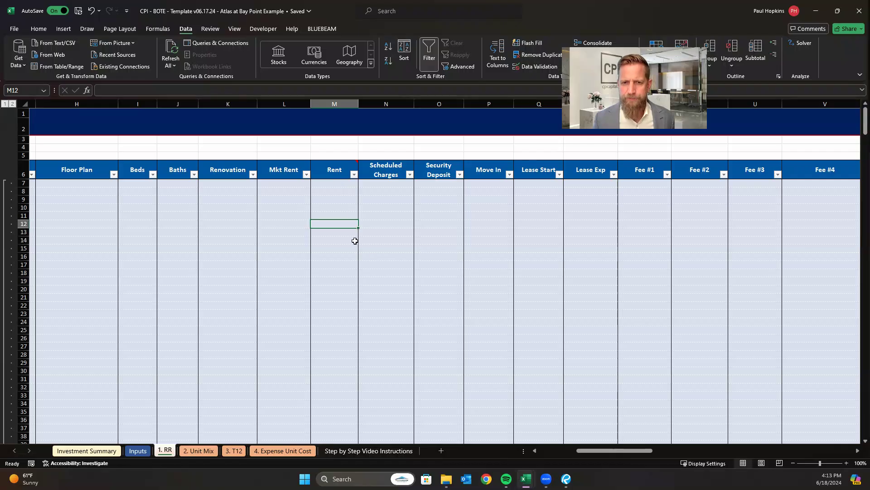
click(387, 223)
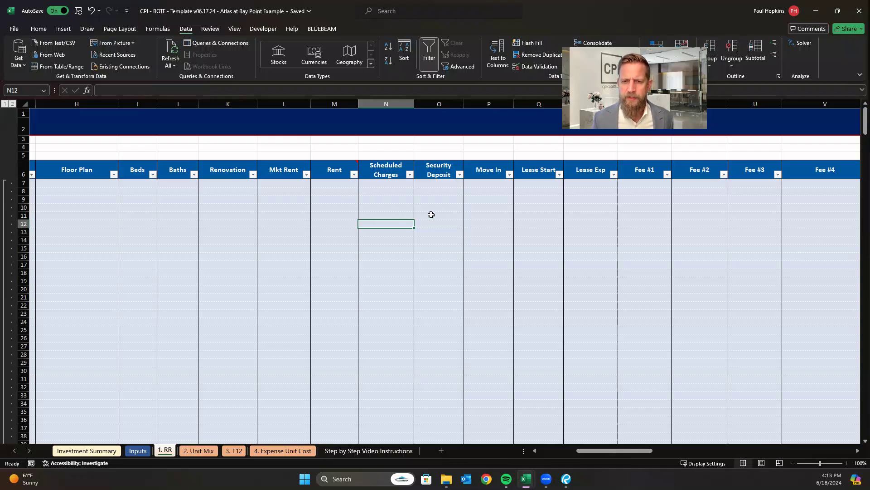
click(430, 215)
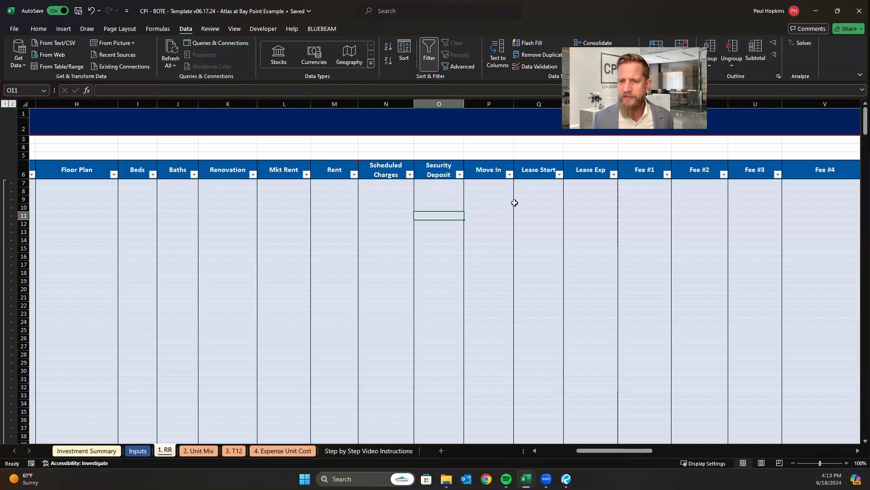
click(530, 207)
click(575, 206)
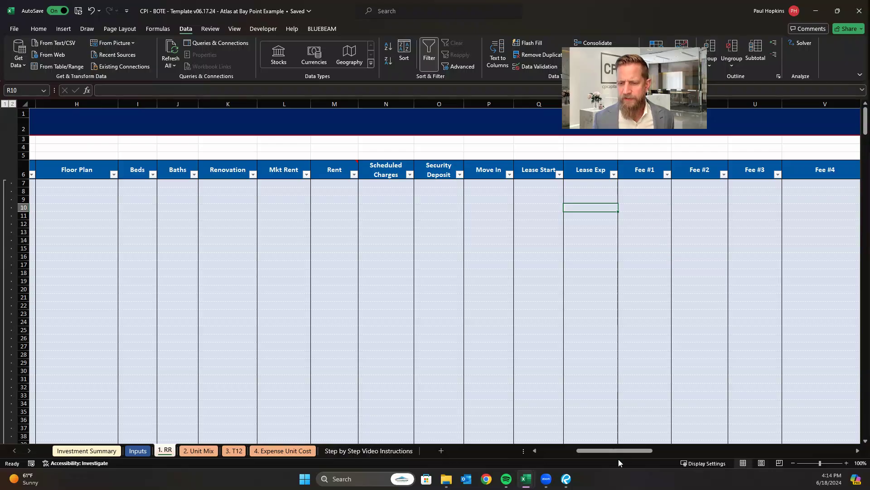
drag(622, 451, 657, 452)
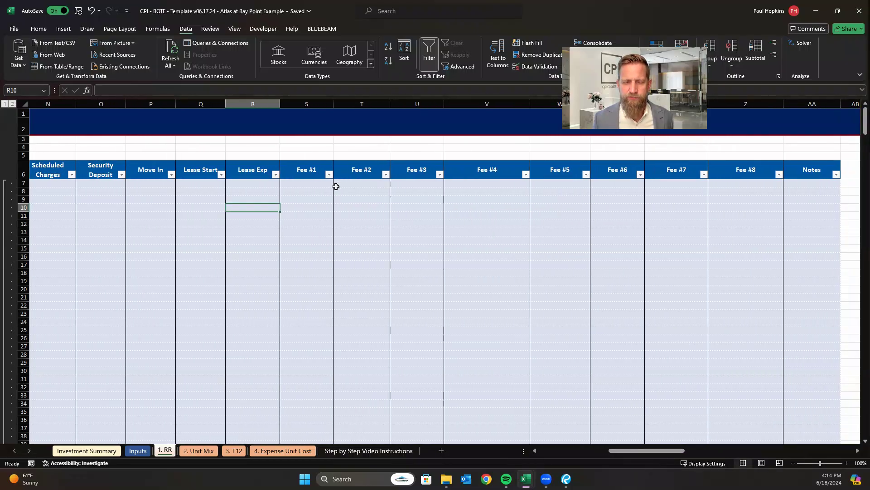
Rename the Fee #1 column header in S6 as Pet Rent.
click(298, 169)
click(358, 171)
click(414, 171)
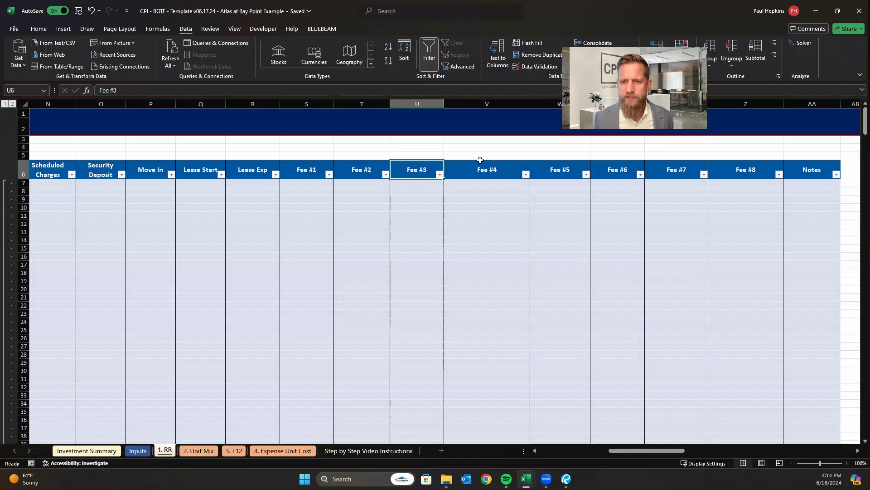
click(485, 176)
click(307, 172)
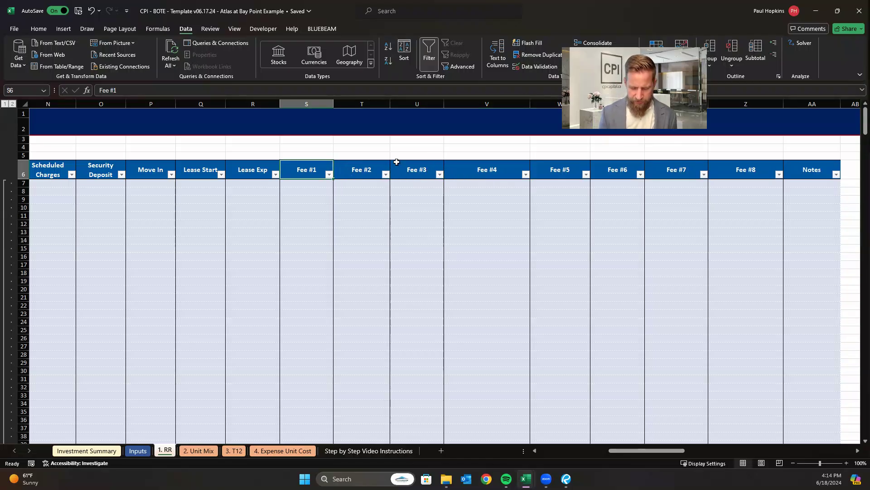
text(Pet Rent)
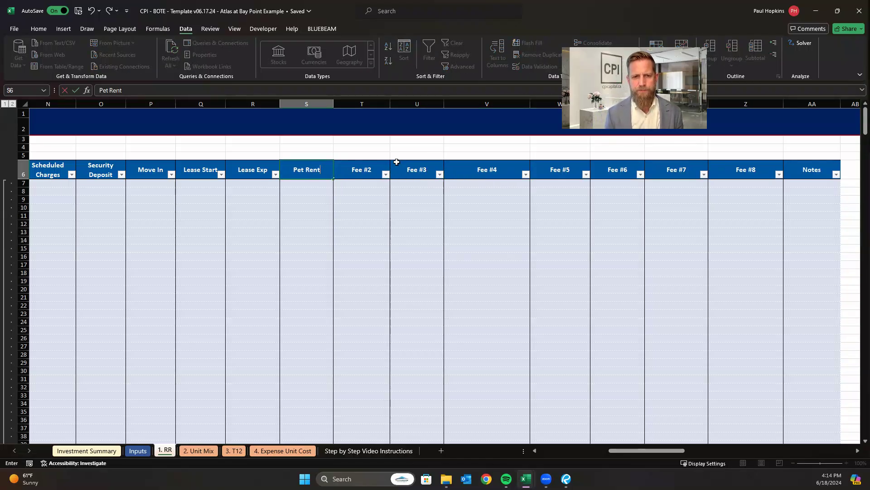
key(Return)
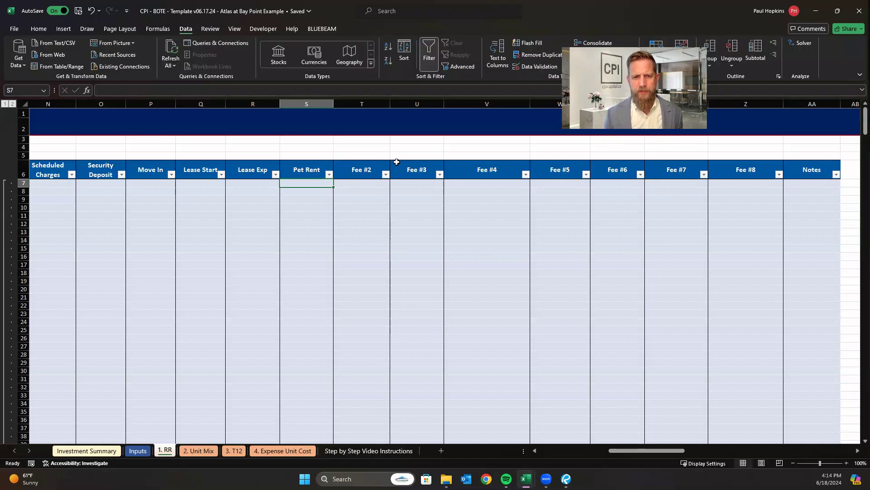
Check the Pet Rent column in the tables below the rent roll, and undo the header rename.
click(312, 168)
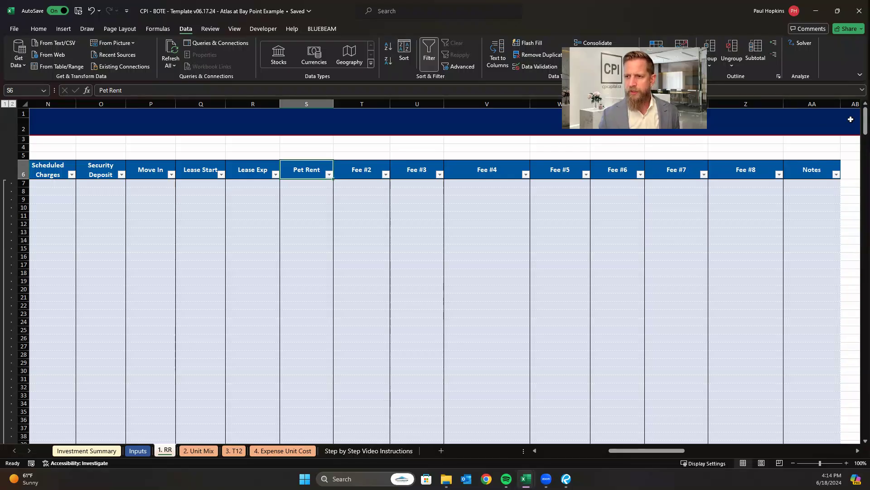
drag(866, 126, 857, 363)
scroll(770, 362, down, 1)
click(307, 206)
drag(866, 359, 865, 118)
drag(431, 228, 426, 225)
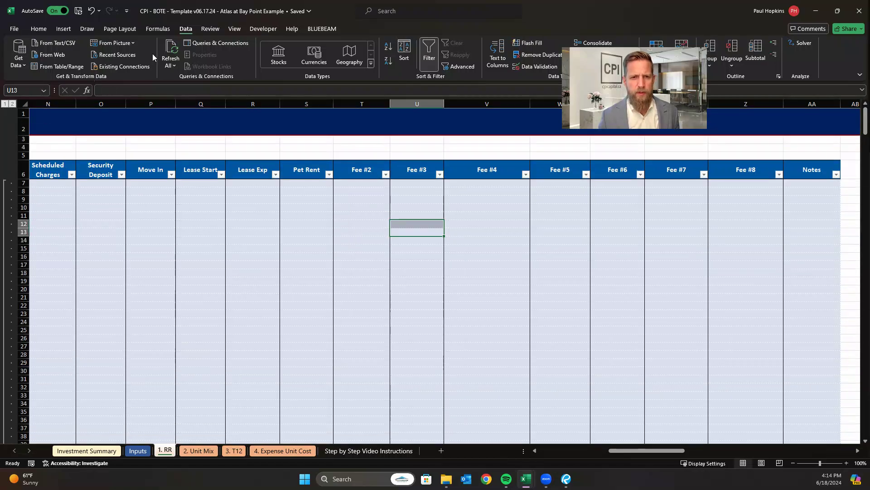
click(91, 11)
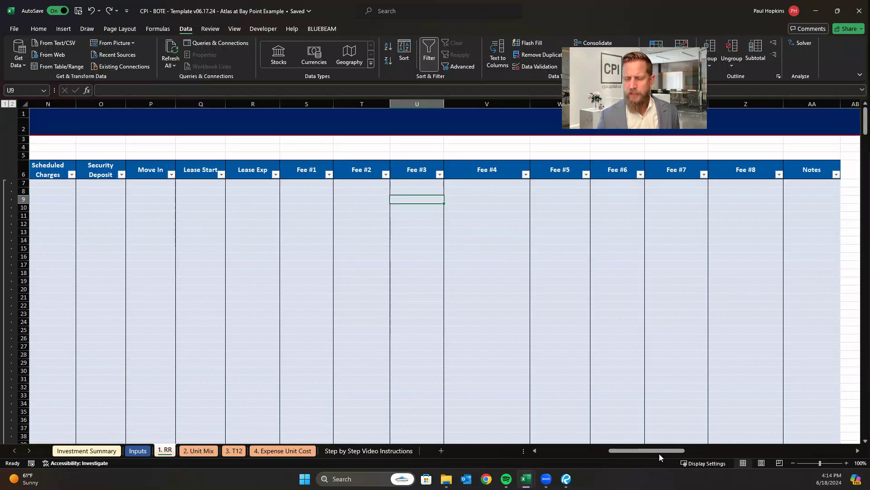
Look up the rent roll's as-of date in the RentRoll-Villas at Flagler workbook.
drag(659, 453, 718, 452)
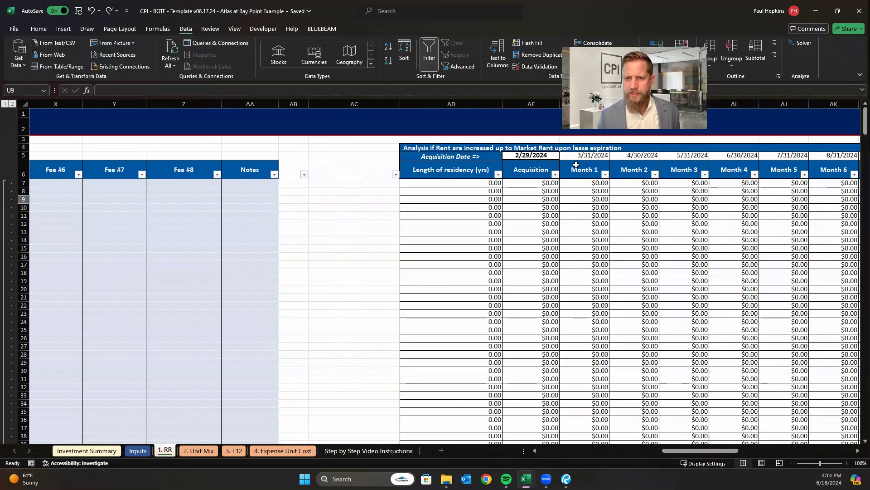
drag(694, 452, 514, 456)
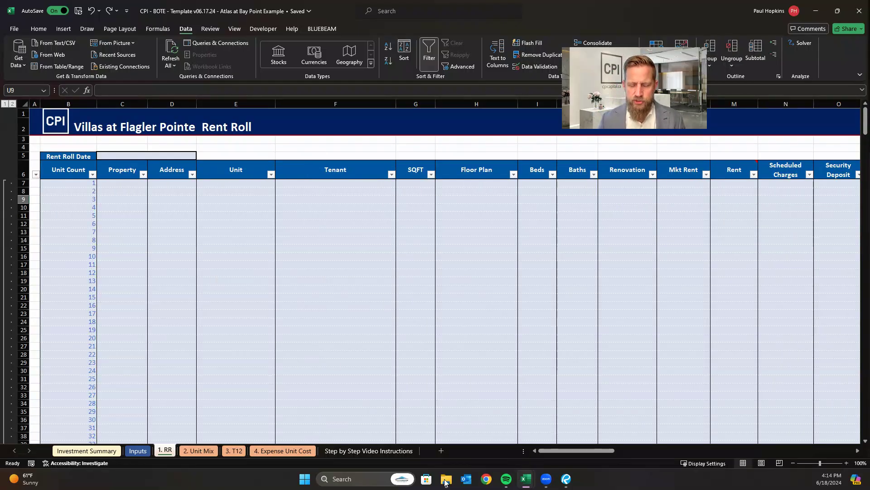
mouse_move(526, 481)
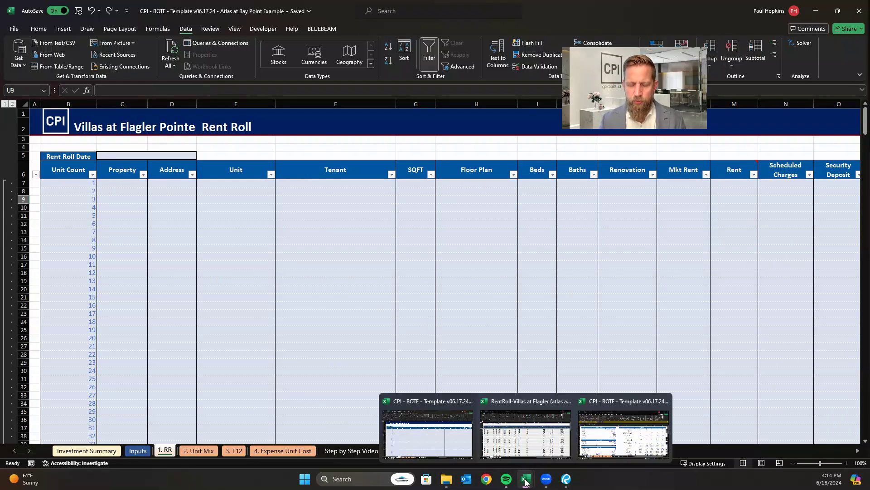
click(532, 421)
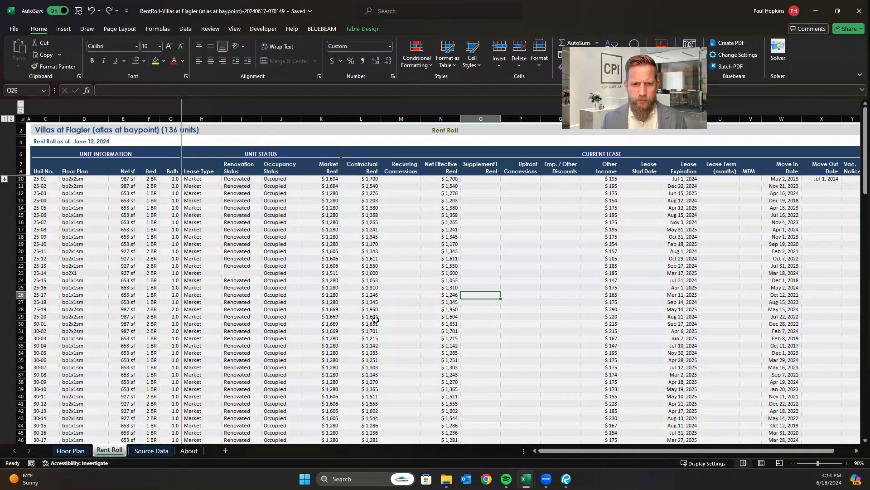
click(86, 139)
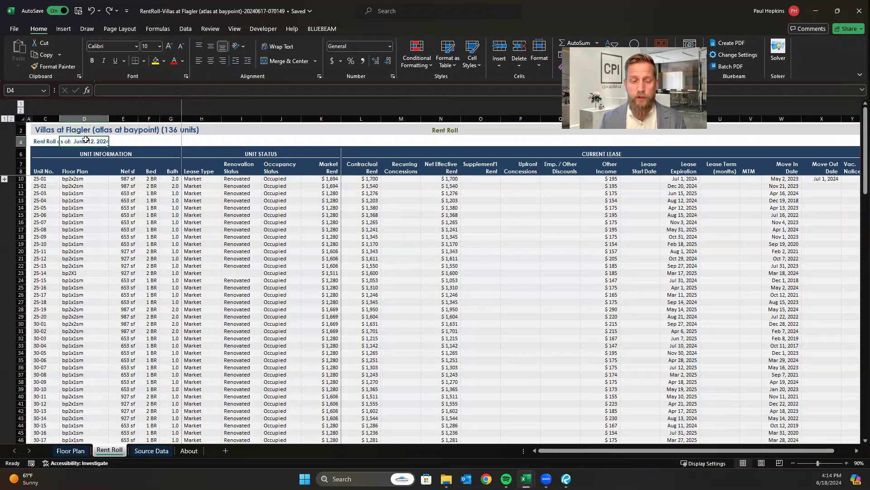
click(325, 281)
mouse_move(526, 483)
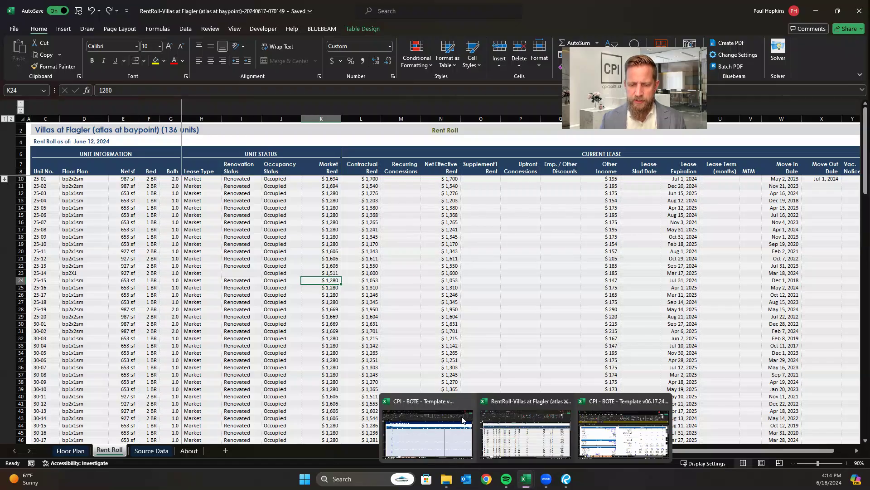
Switch back to the CPI BOTE template workbook and set the Rent Roll Date to 6/12/2024.
click(449, 438)
click(117, 162)
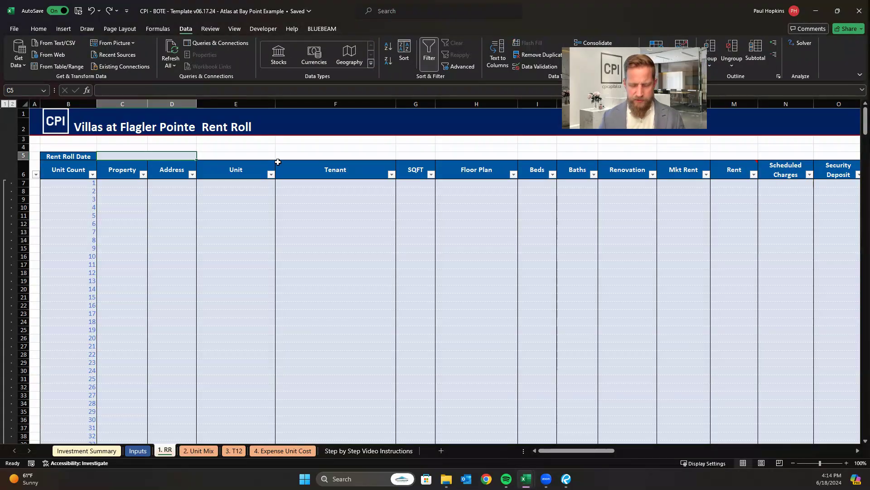
text(6/12/2024)
key(Return)
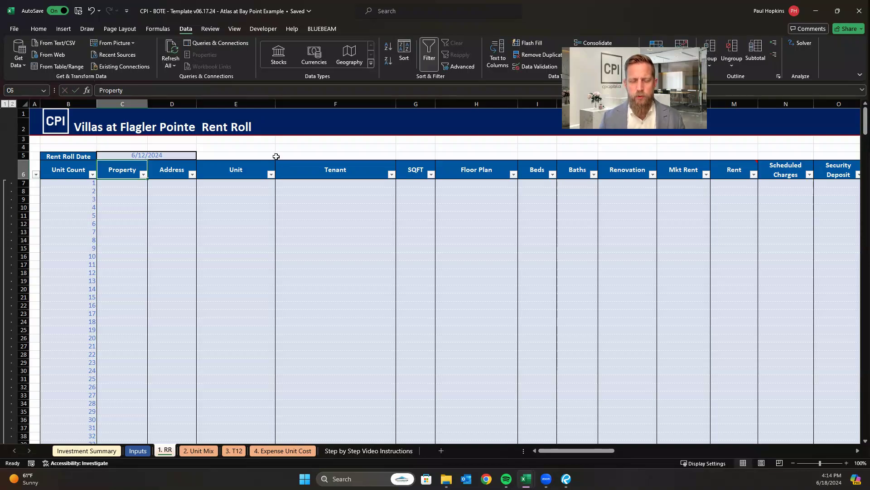
Inspect the acquisition date and the Month 1 date formula in the market rent increase analysis.
drag(567, 450, 730, 414)
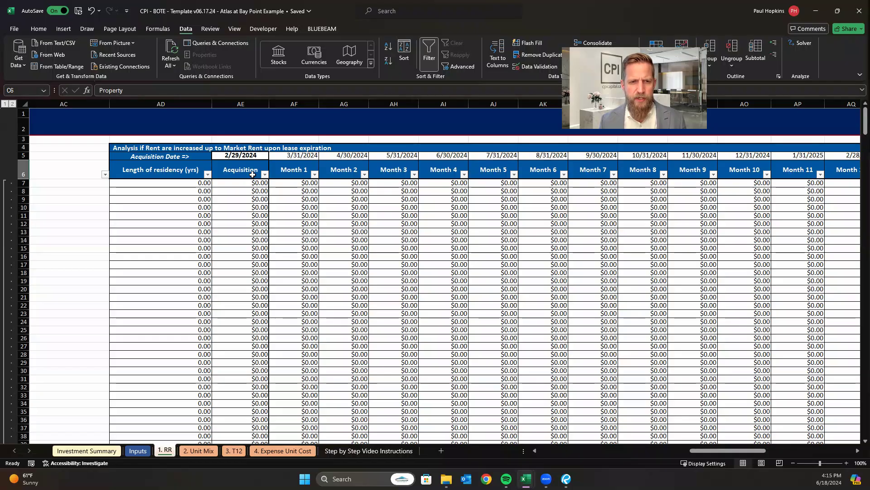
click(239, 158)
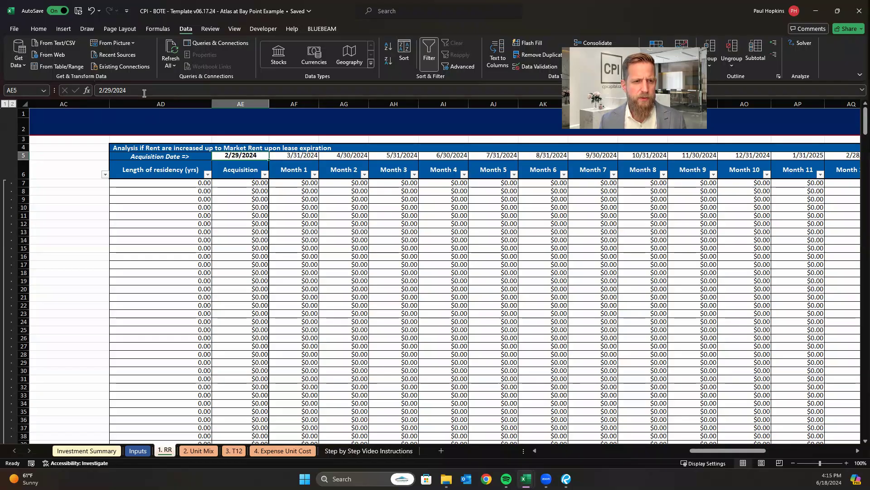
click(299, 157)
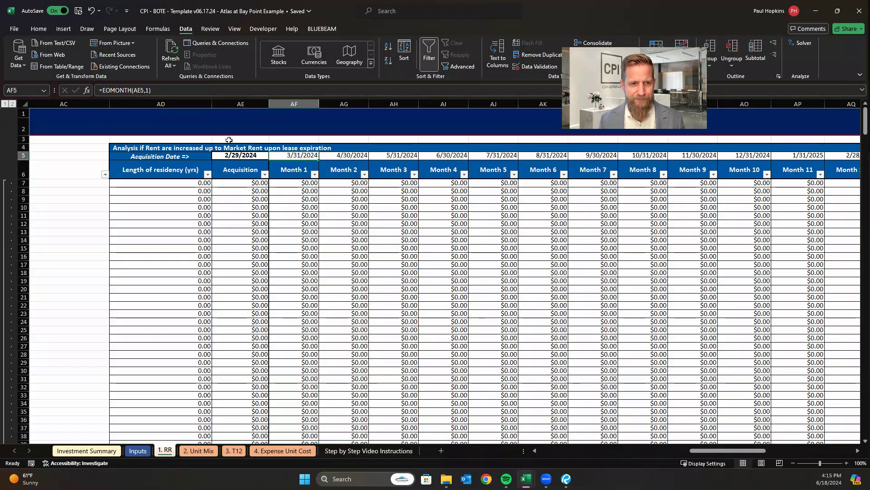
key(Left)
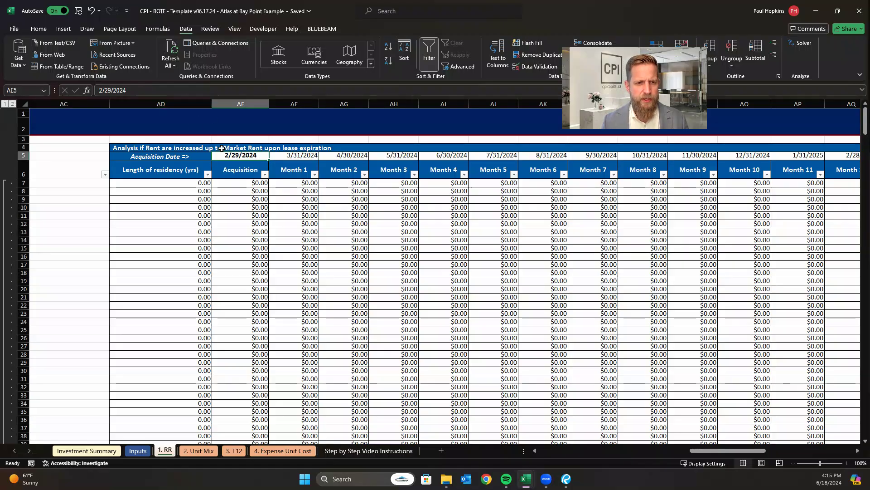
text(=)
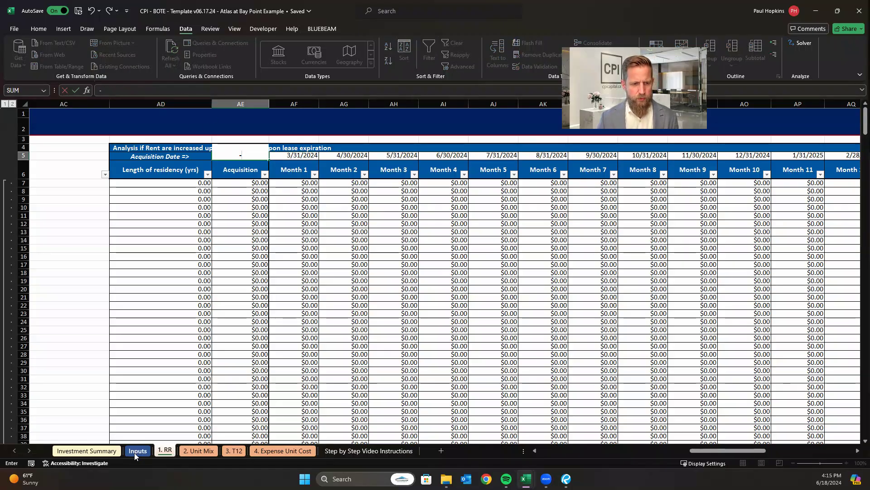
click(134, 451)
scroll(211, 201, up, 3)
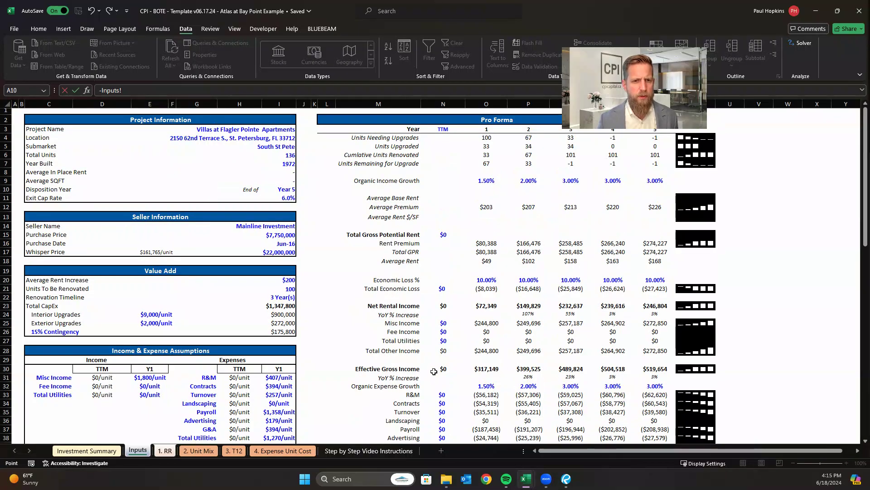
key(Escape)
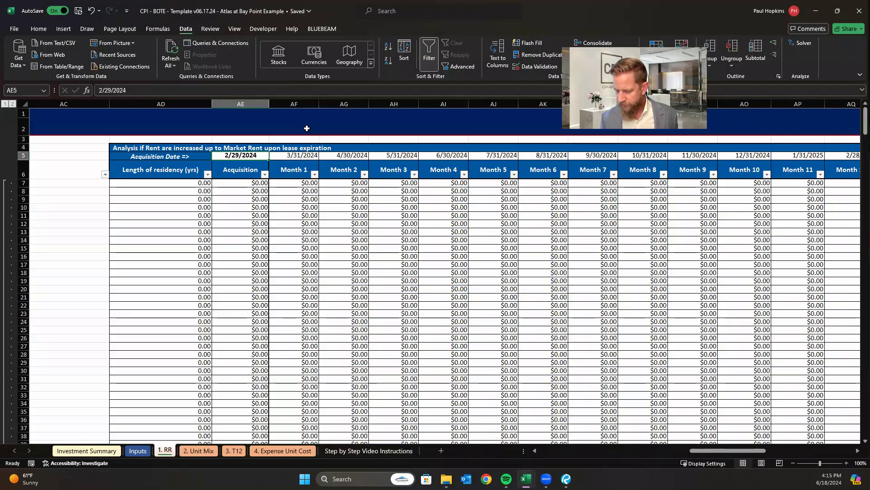
Set the Acquisition Date in AE5 to 8/1/2024 and check the Month 1 date formula beside it.
text(8/1/)
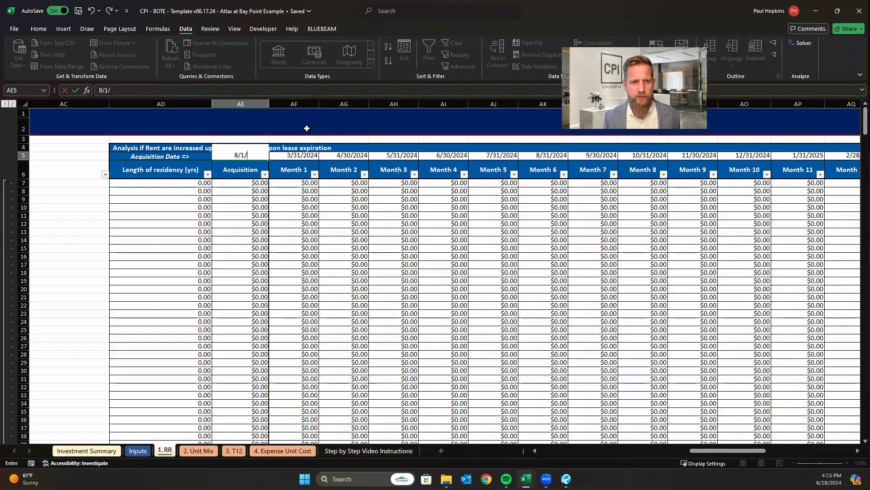
text(2024)
key(Return)
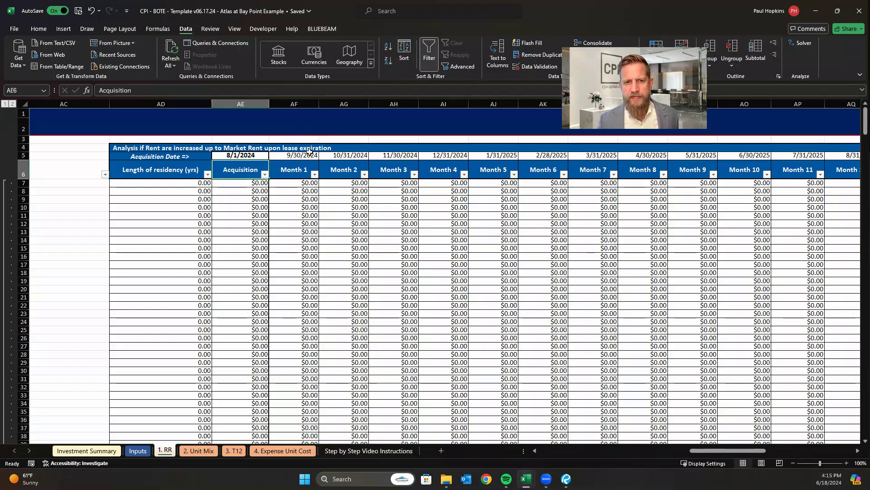
click(310, 154)
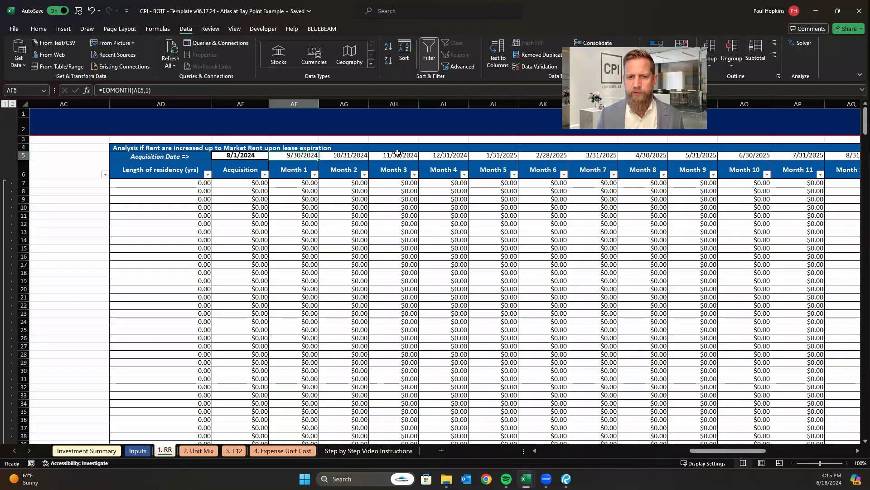
Place the Villas at Flagler rent roll workbook and the CPI BOTE template workbook side by side to compare their column headers.
drag(726, 449, 411, 427)
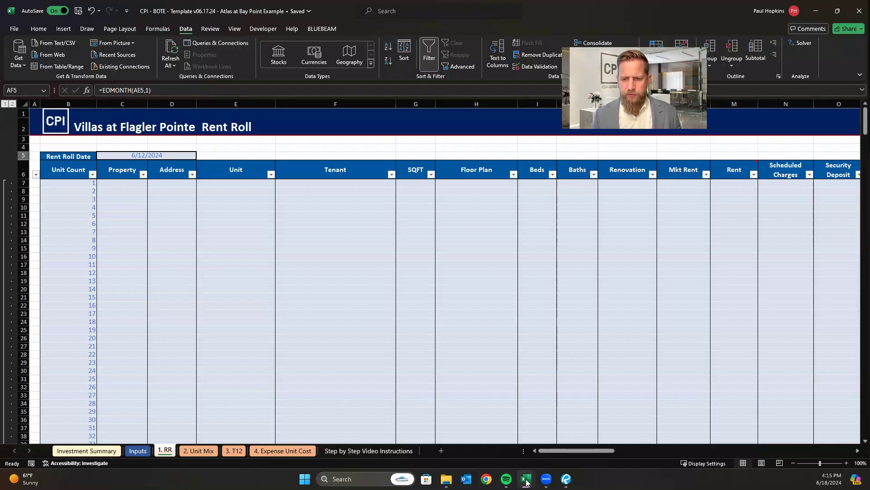
mouse_move(526, 479)
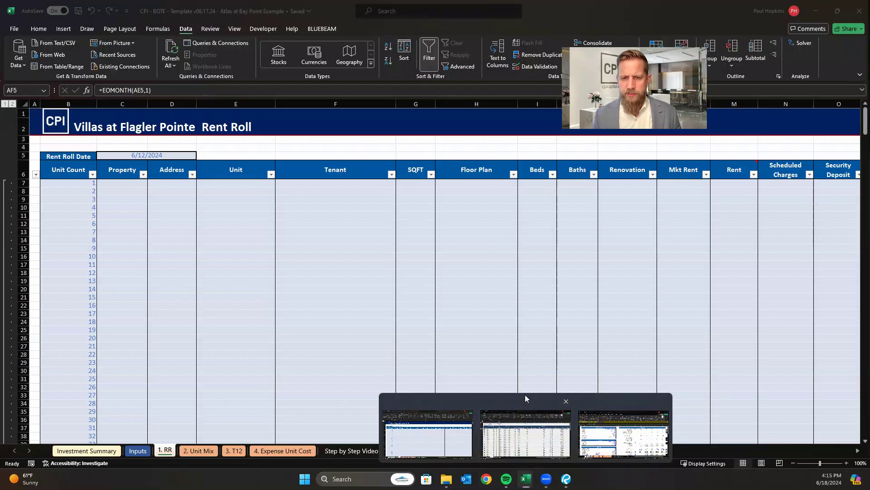
click(530, 439)
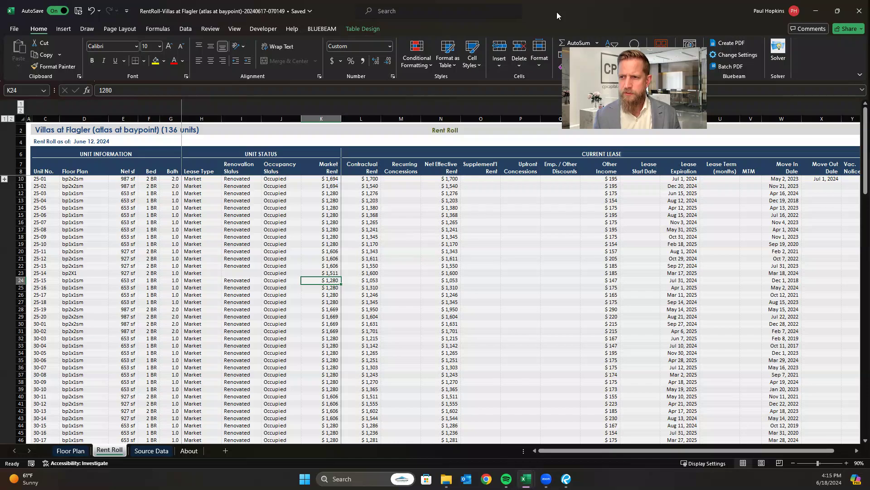
drag(557, 11, 869, 97)
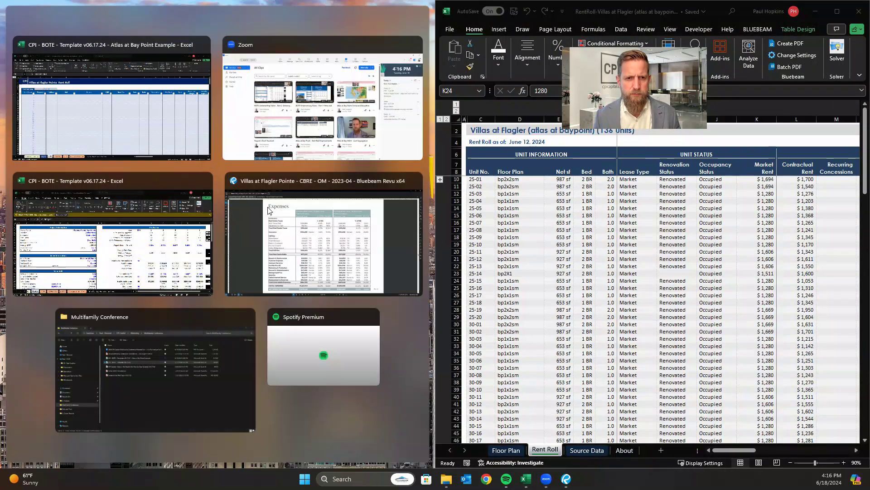
click(175, 108)
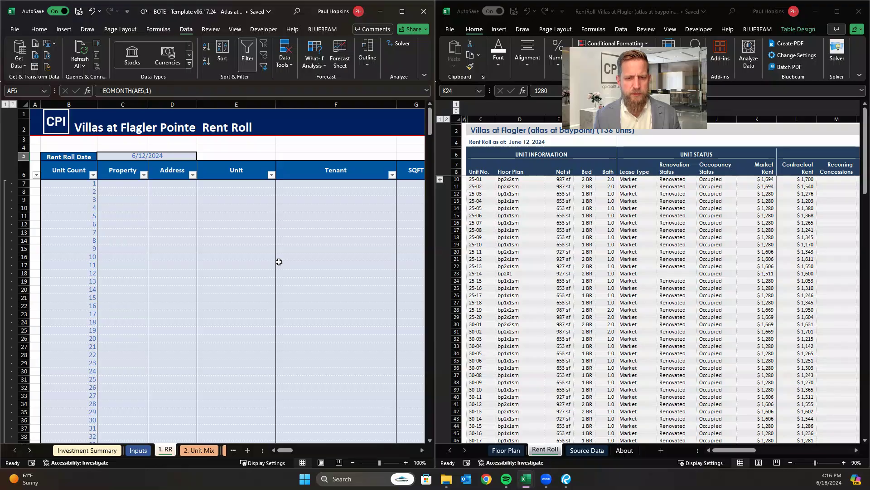
drag(286, 452, 289, 451)
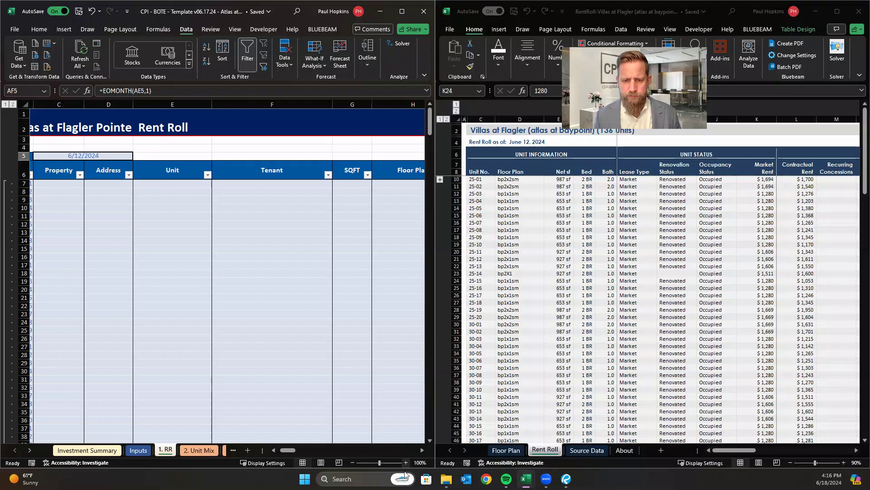
drag(283, 450, 281, 450)
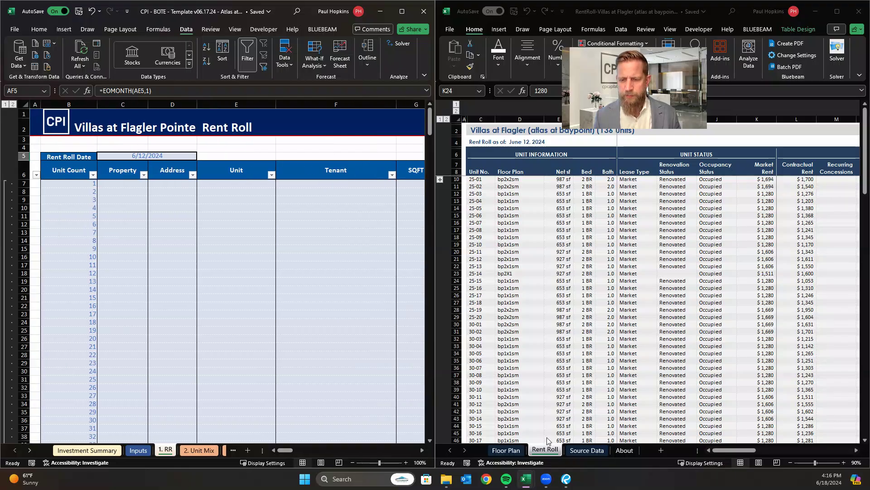
Create a copy of the Rent Roll sheet at the end of the Villas at Flagler workbook.
click(551, 450)
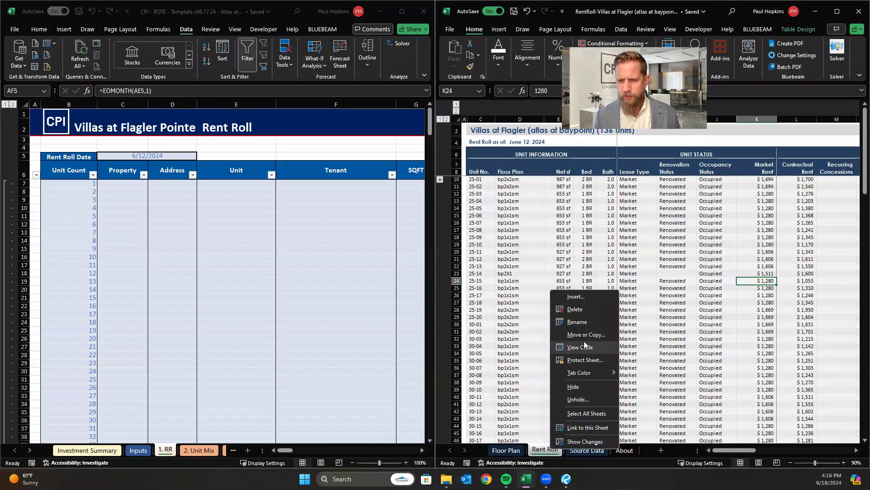
click(586, 334)
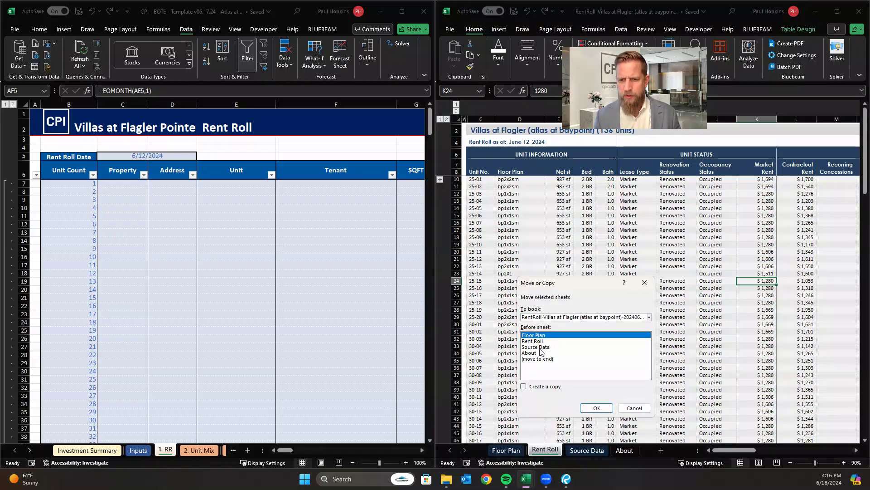
click(542, 341)
click(531, 387)
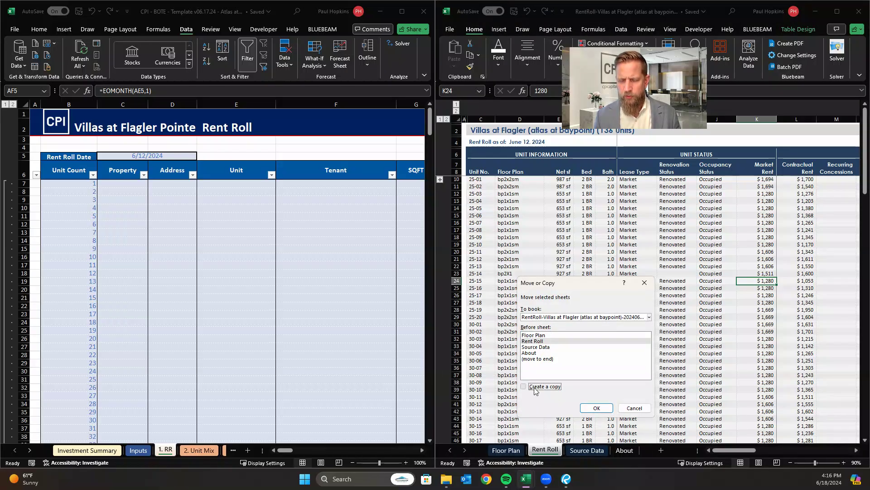
click(540, 358)
click(597, 409)
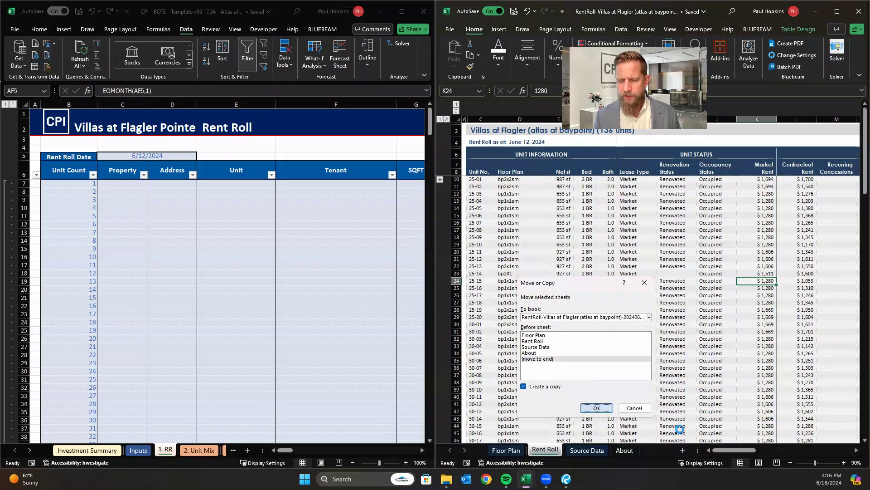
Rename the copied Rent Roll sheet to edit.
double_click(625, 449)
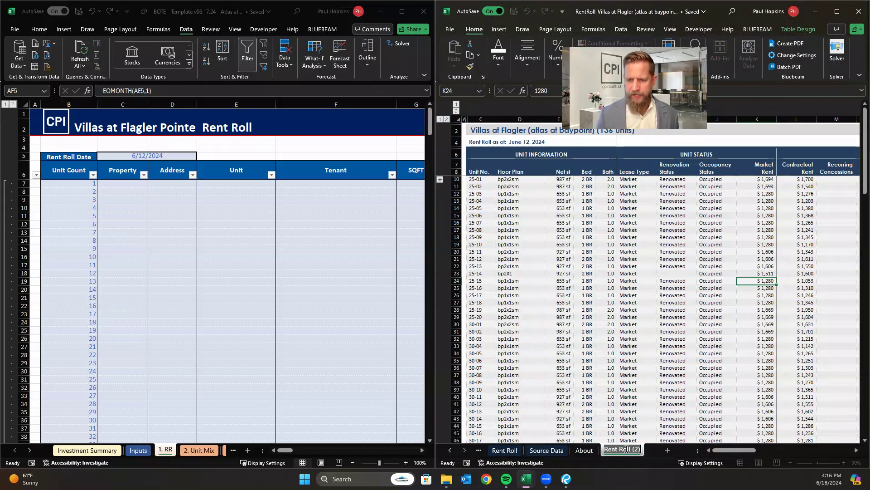
text(edit)
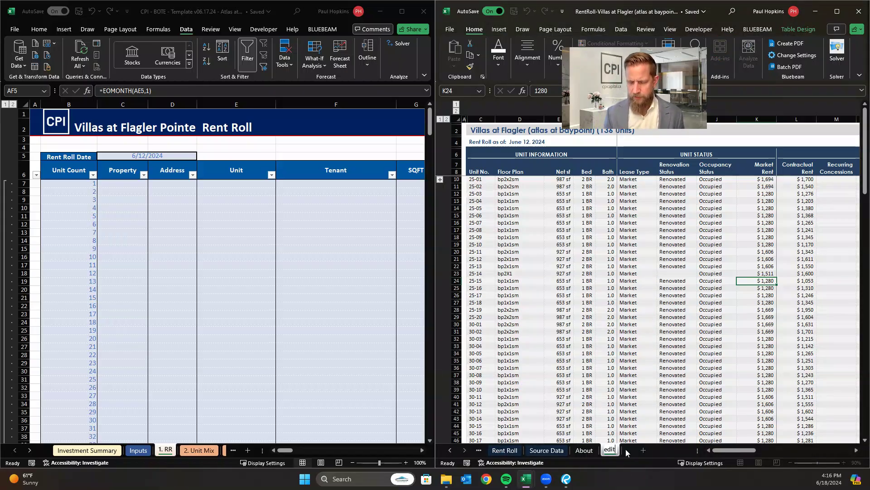
key(Return)
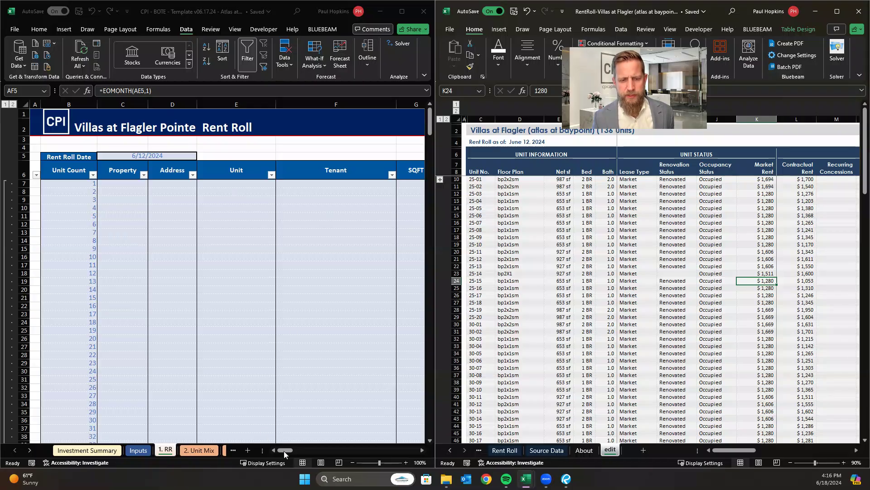
Move the Occupancy Status column on the edit sheet to directly after Unit No., ahead of Floor Plan.
click(478, 186)
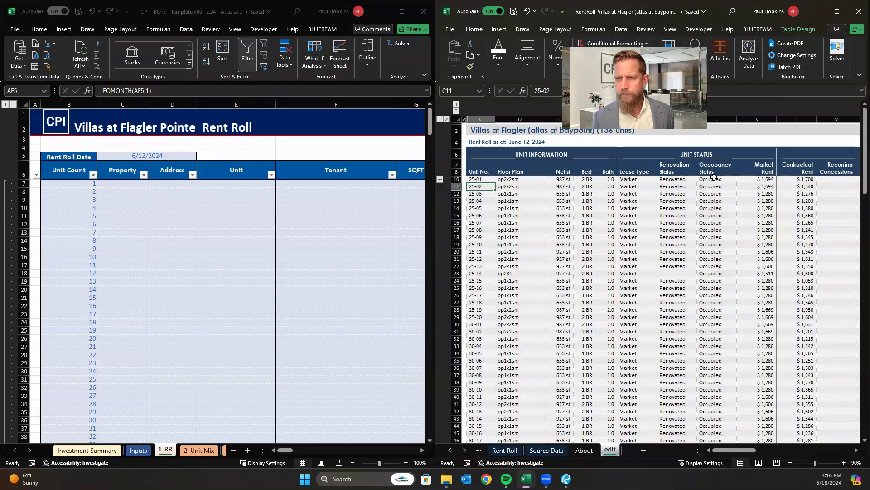
click(719, 118)
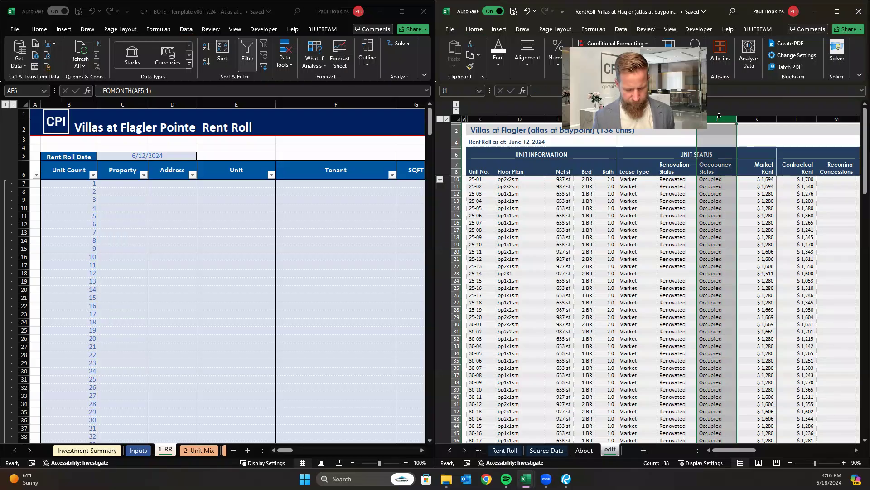
key(ctrl+c)
click(520, 118)
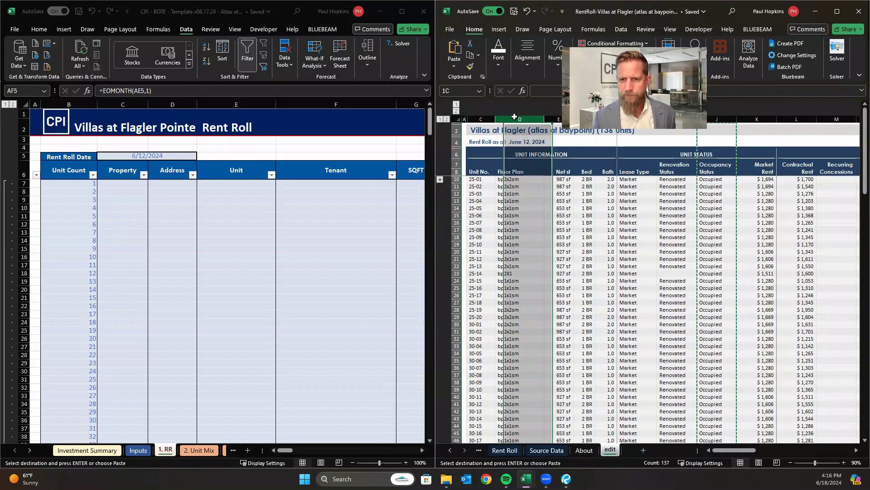
right_click(521, 119)
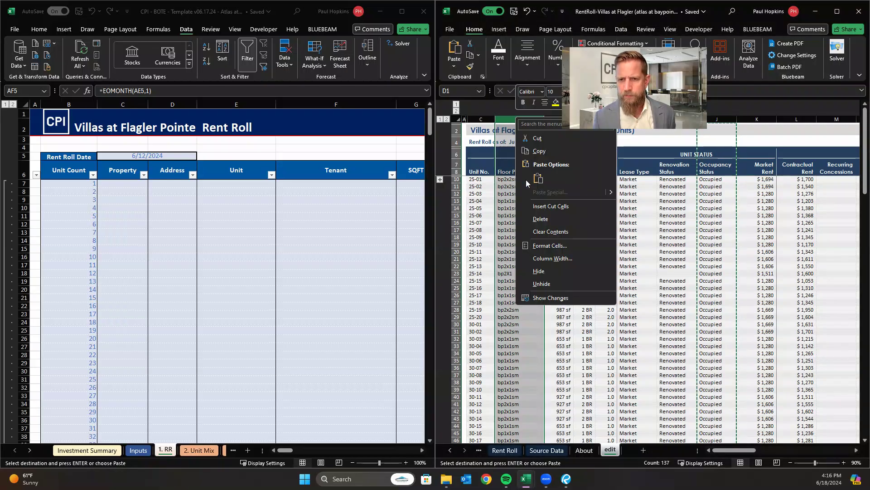
click(553, 207)
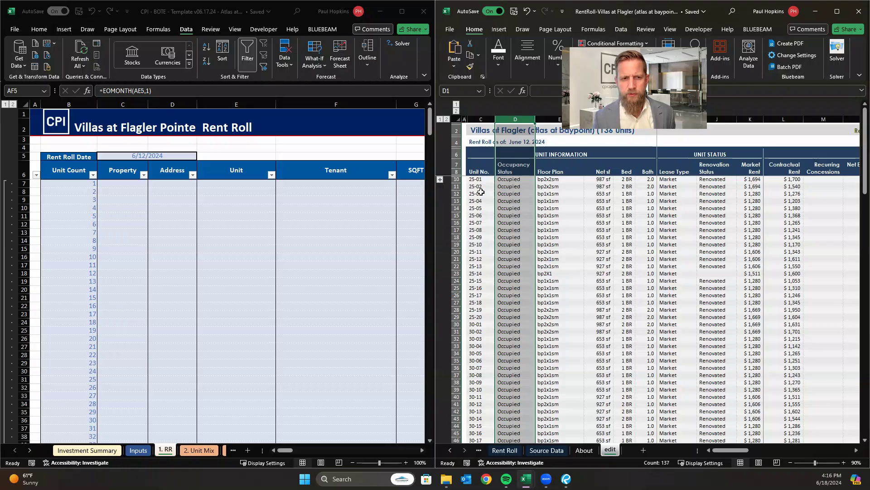
click(480, 193)
click(505, 195)
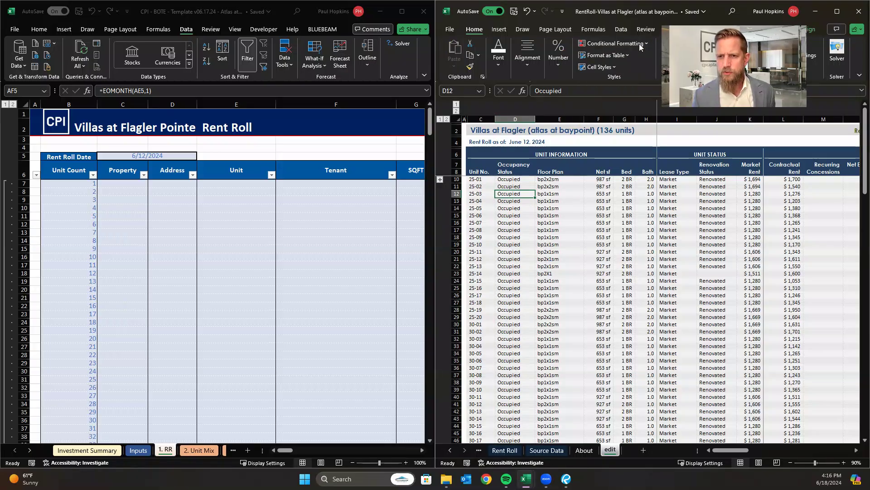
Move the Net sf column on the edit sheet ahead of the Floor Plan column.
click(598, 121)
key(ctrl+c)
click(564, 119)
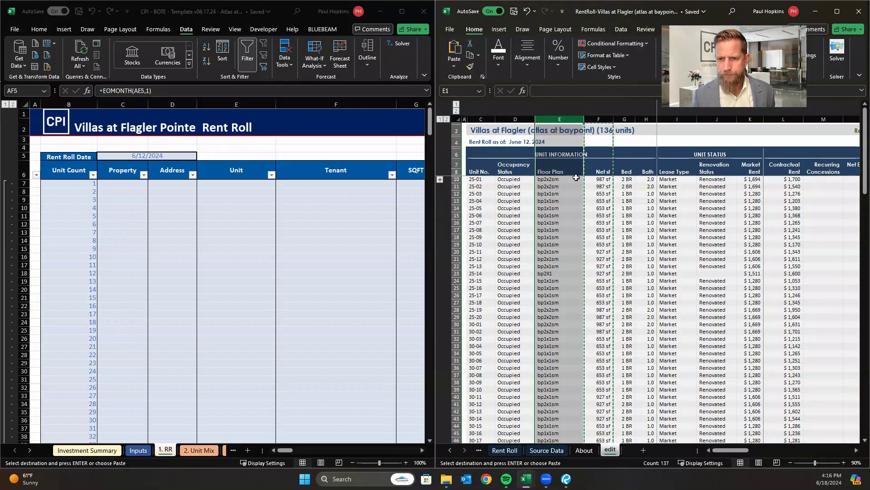
right_click(576, 178)
click(578, 211)
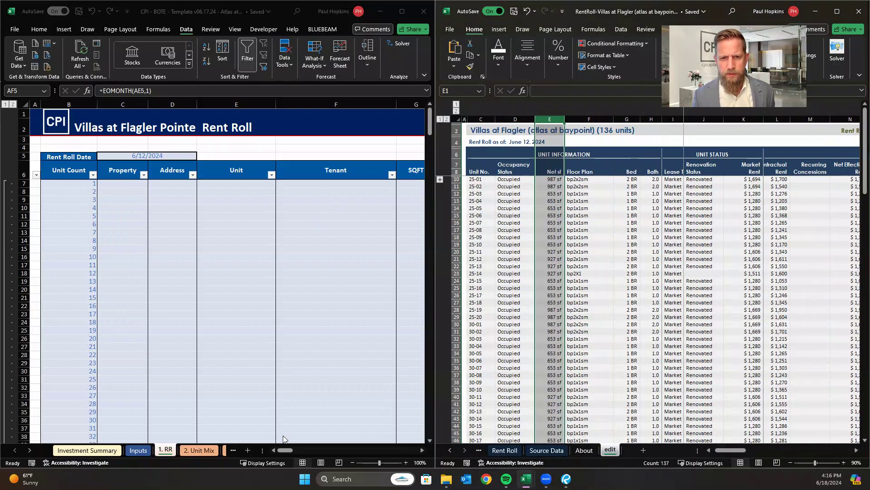
Compare the template's SQFT, Floor Plan and Beds column order with the columns on the edit sheet.
click(282, 450)
drag(284, 451, 291, 451)
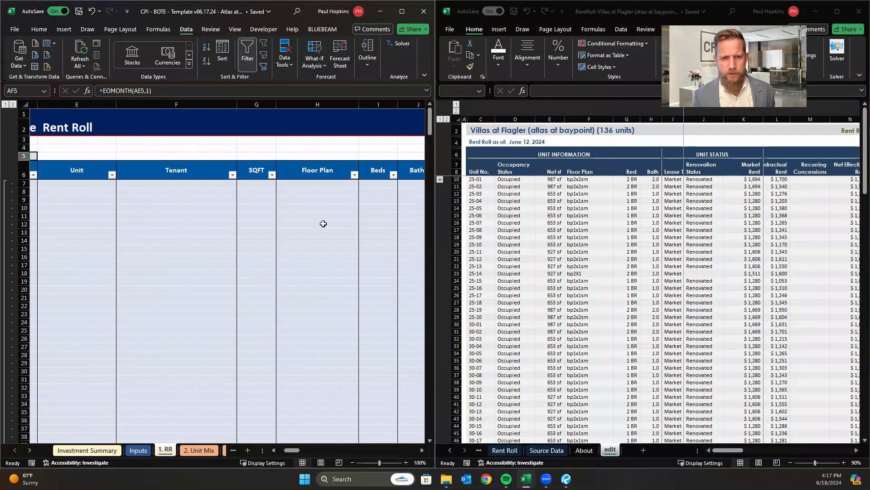
click(317, 207)
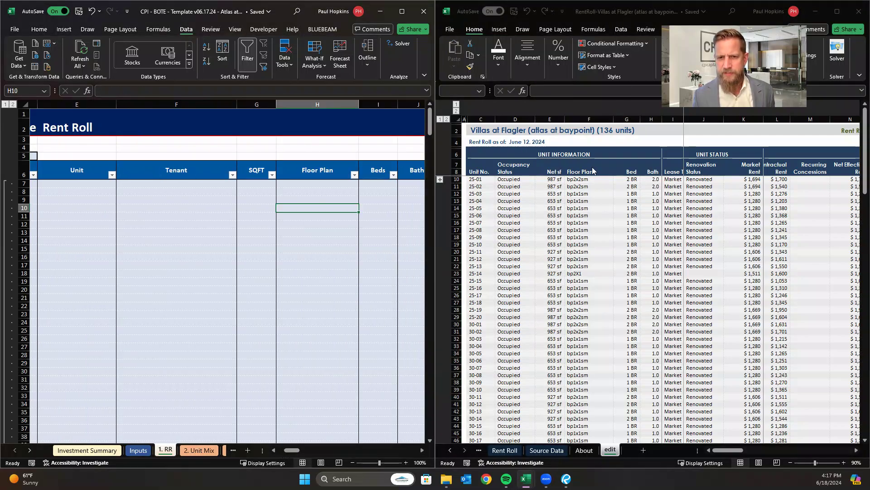
click(635, 174)
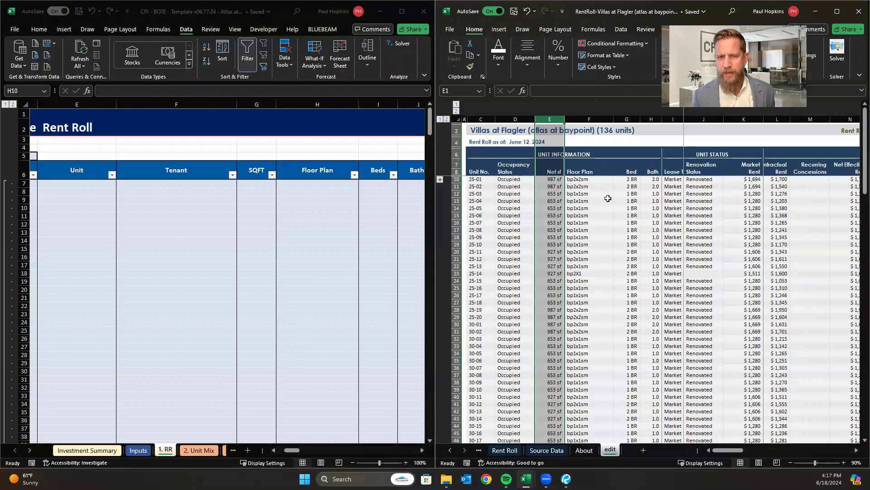
click(338, 259)
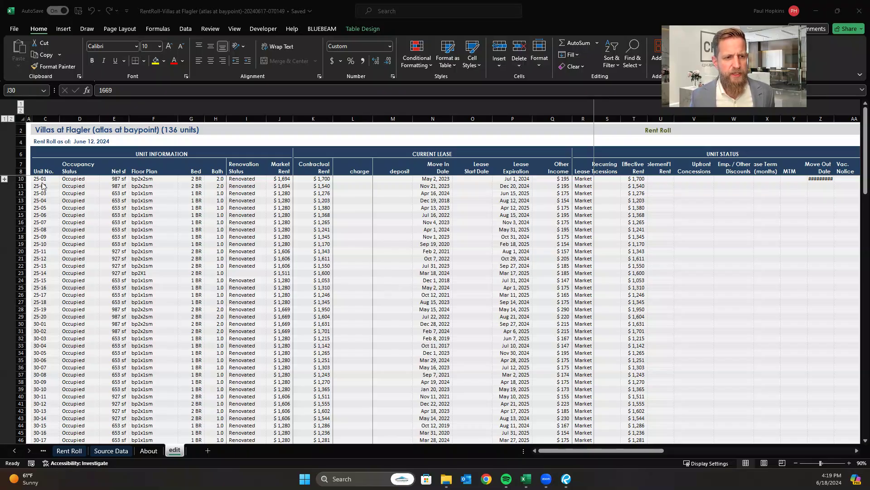
Copy the unit data C10:Q145, Unit No. through Other Income, from the edit sheet and switch to the CPI BOTE template workbook.
drag(42, 182, 561, 416)
key(ctrl+c)
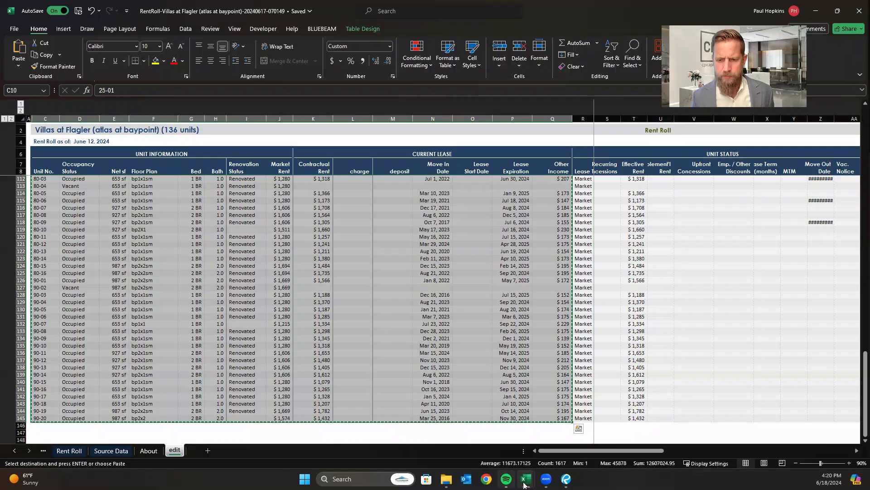
mouse_move(526, 479)
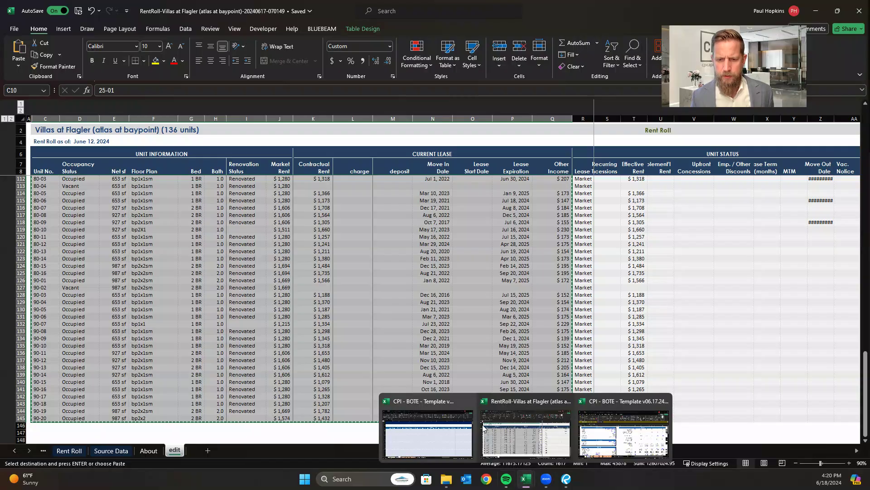
click(436, 437)
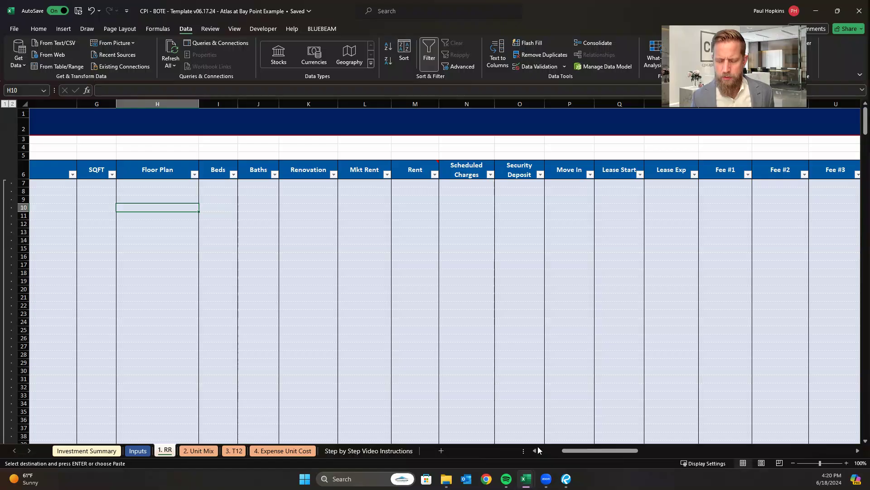
drag(539, 453, 530, 451)
key(alt+Tab)
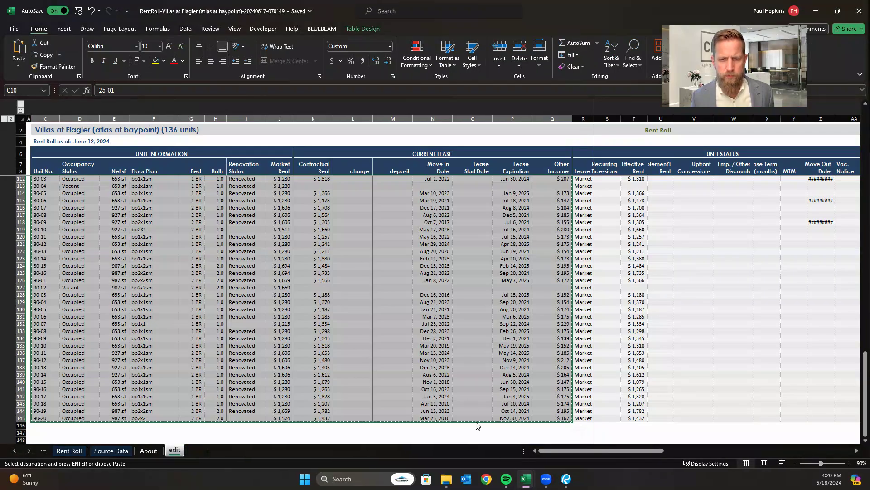
mouse_move(524, 479)
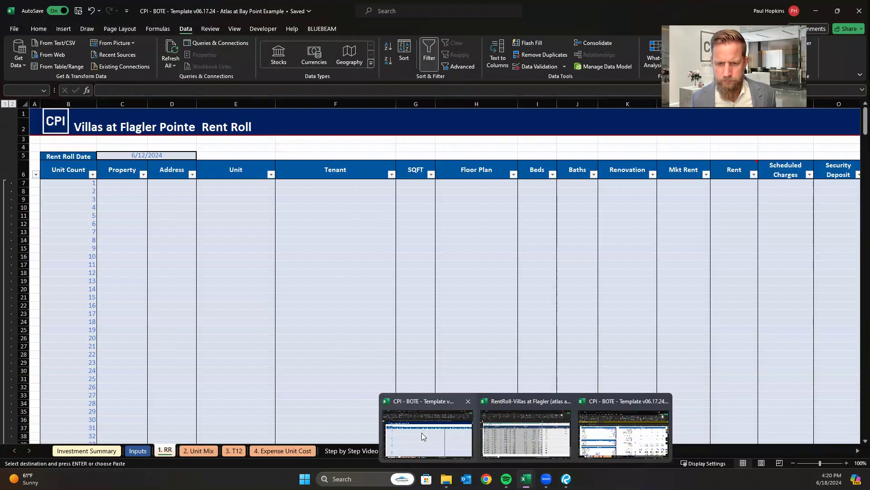
click(421, 433)
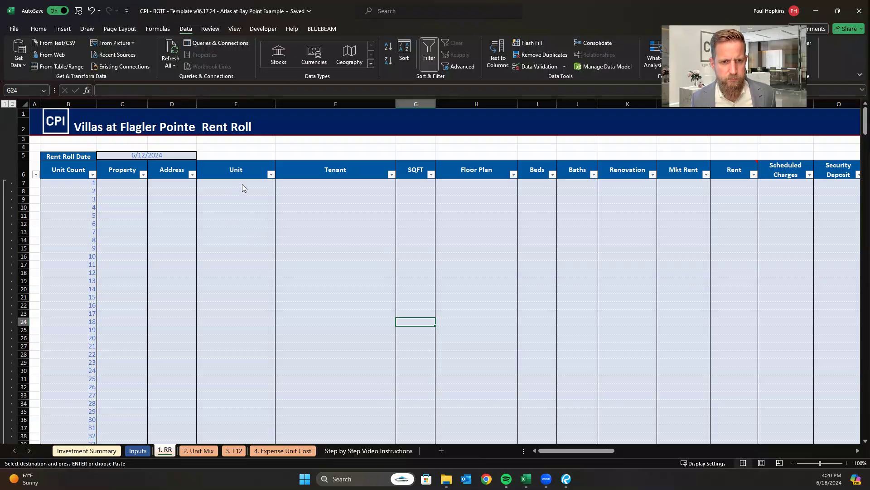
Paste the copied rent roll data as values only, starting at cell E7 in the Unit column of the 1. RR sheet.
key(Left)
key(Left)
key(Up)
key(Up)
key(Up)
key(Up)
key(Up)
key(Up)
key(Up)
key(Up)
key(Up)
key(Up)
key(Up)
key(Up)
key(Up)
key(Up)
key(Up)
key(Up)
key(Up)
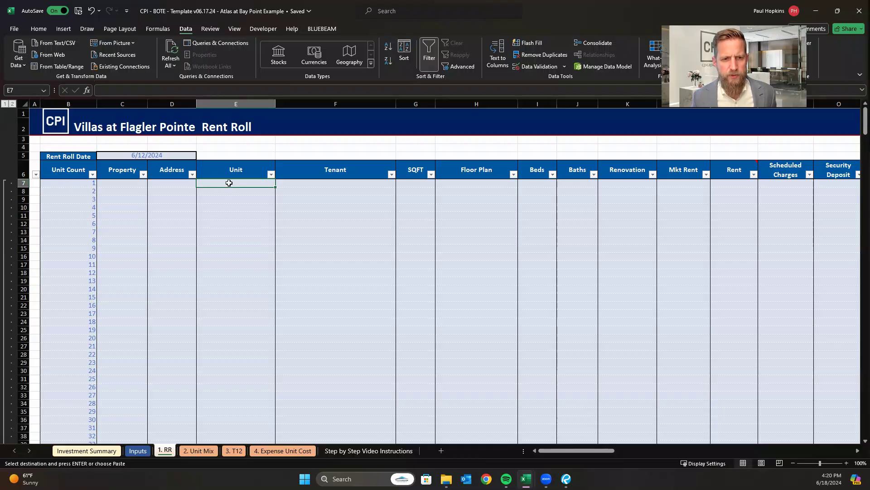
right_click(229, 182)
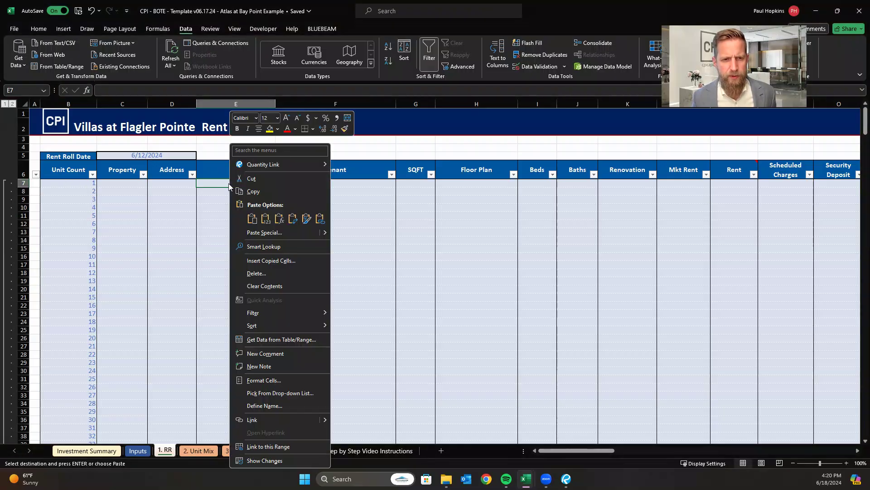
click(266, 220)
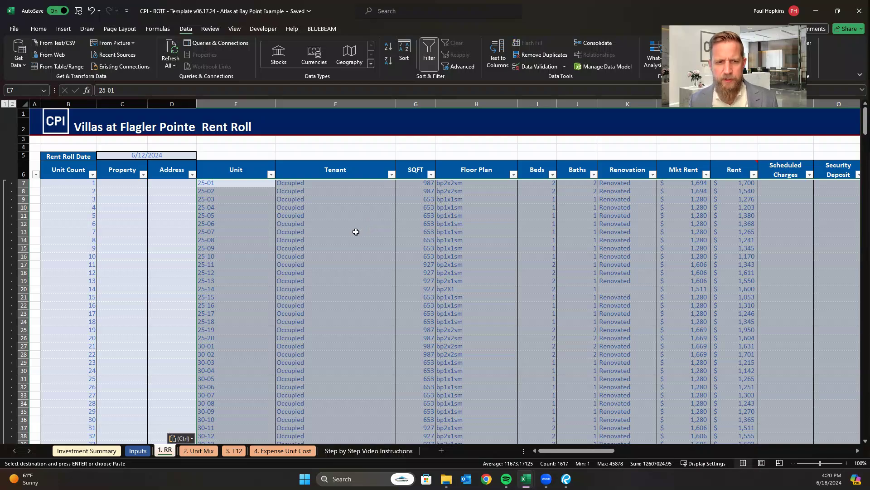
Rename the Fee #1 column header on the rent roll sheet as Additional Income.
click(291, 223)
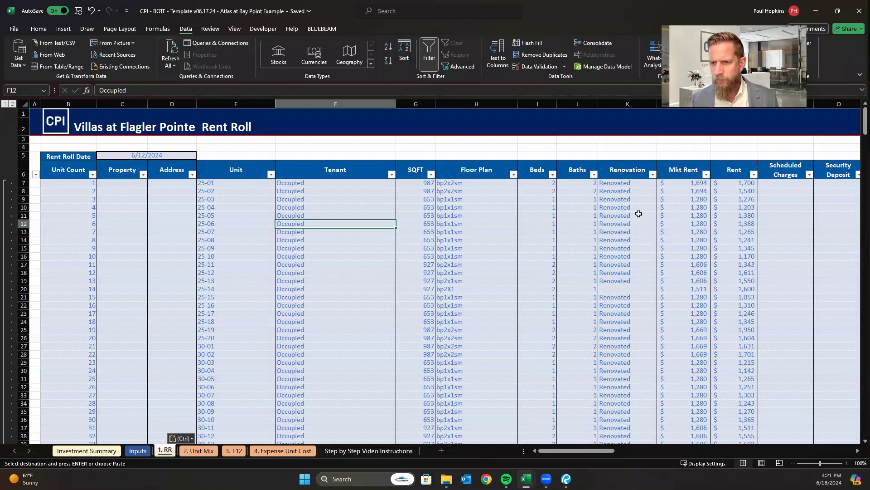
click(683, 199)
drag(598, 452, 620, 454)
key(ctrl+v)
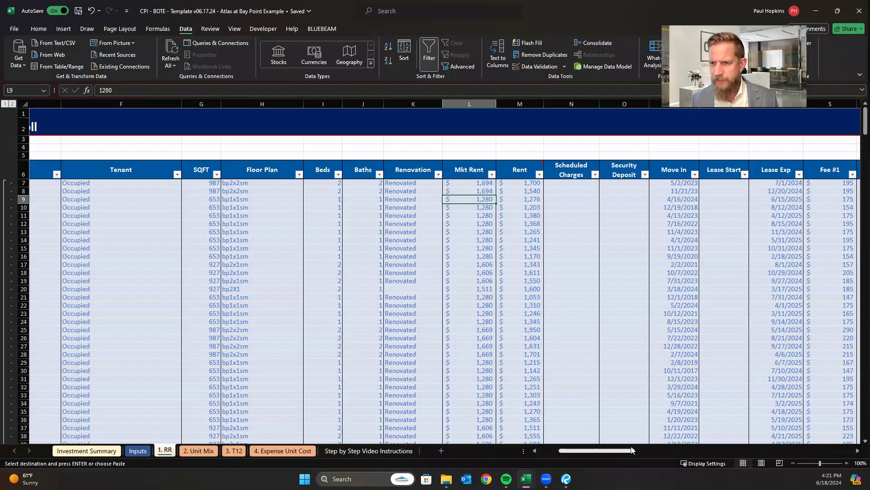
drag(622, 451, 660, 448)
scroll(447, 203, right, 2)
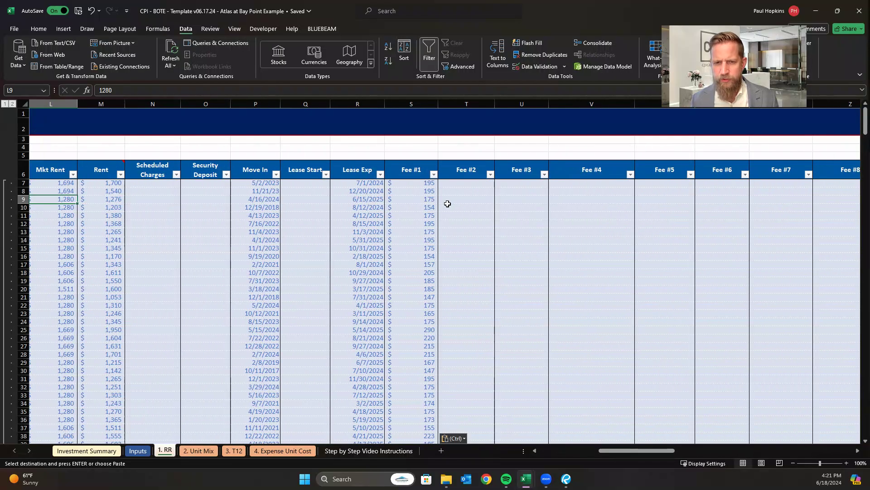
click(412, 167)
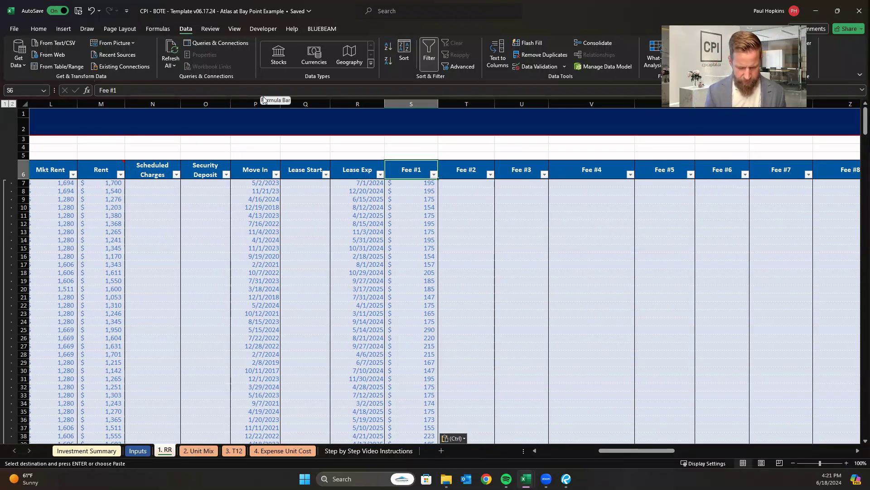
text(Addi)
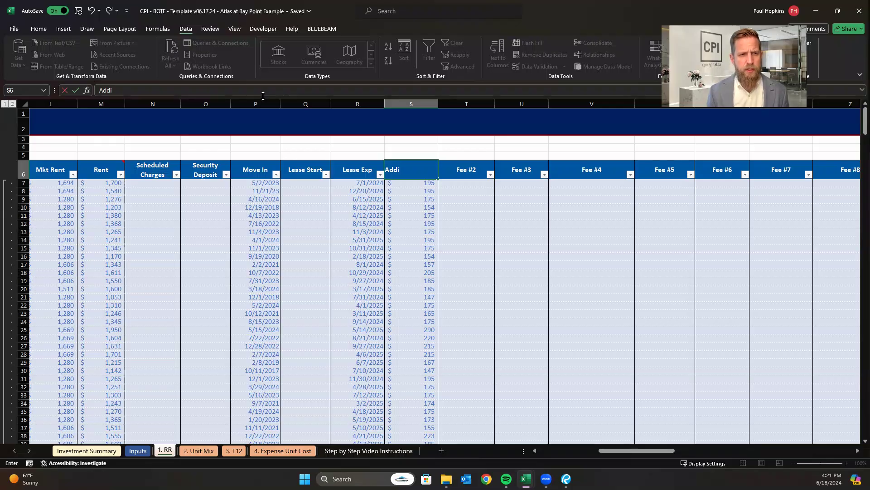
text(tional Income)
key(ctrl+Return)
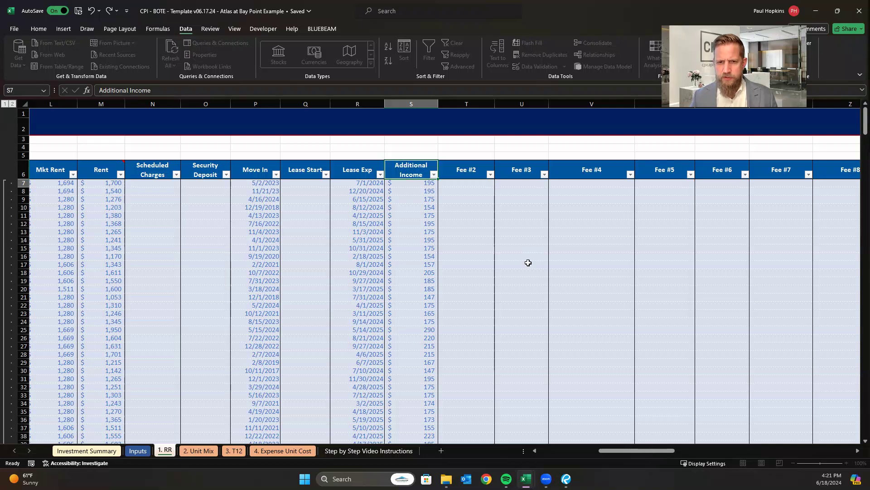
Delete the unused unit rows 143 through 306 between the last unit, 90-20, and the END row.
click(469, 208)
drag(628, 451, 481, 451)
scroll(135, 322, down, 2)
scroll(136, 322, down, 20)
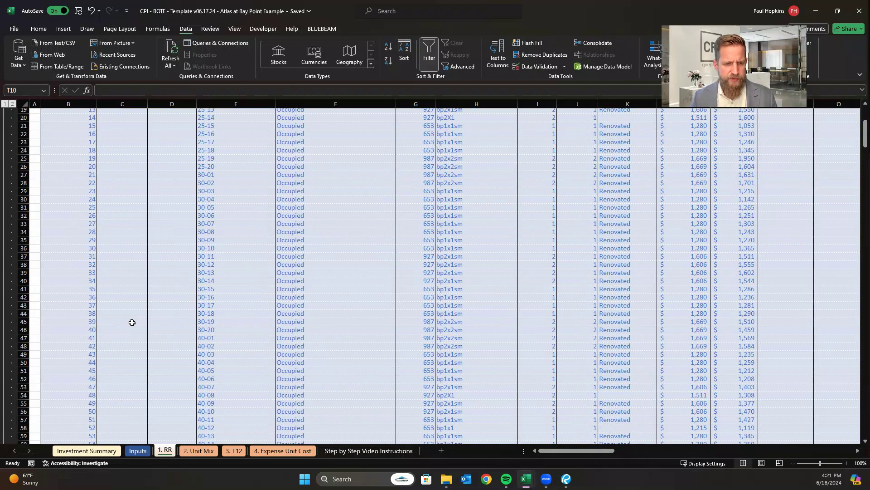
scroll(129, 333, down, 7)
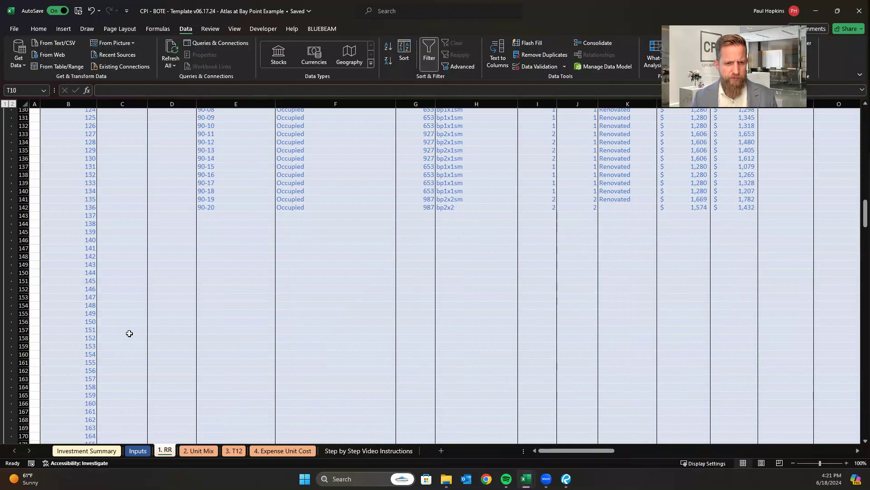
click(23, 207)
scroll(111, 233, down, 17)
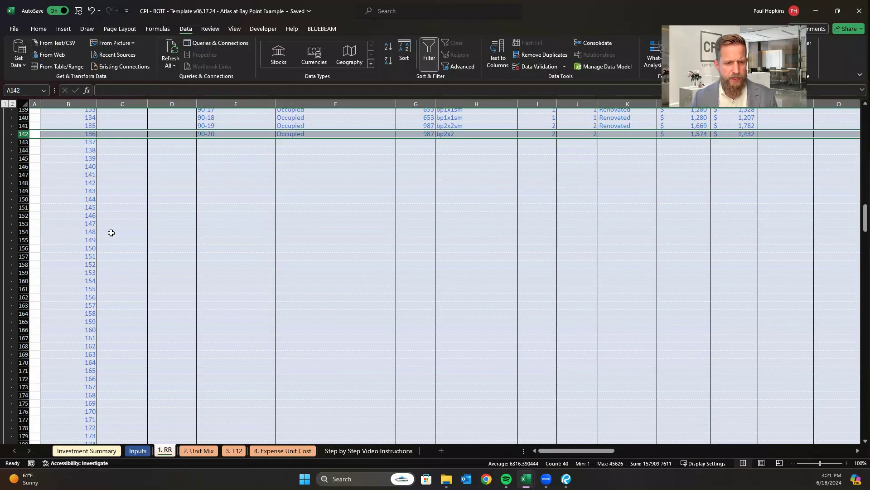
scroll(111, 233, down, 20)
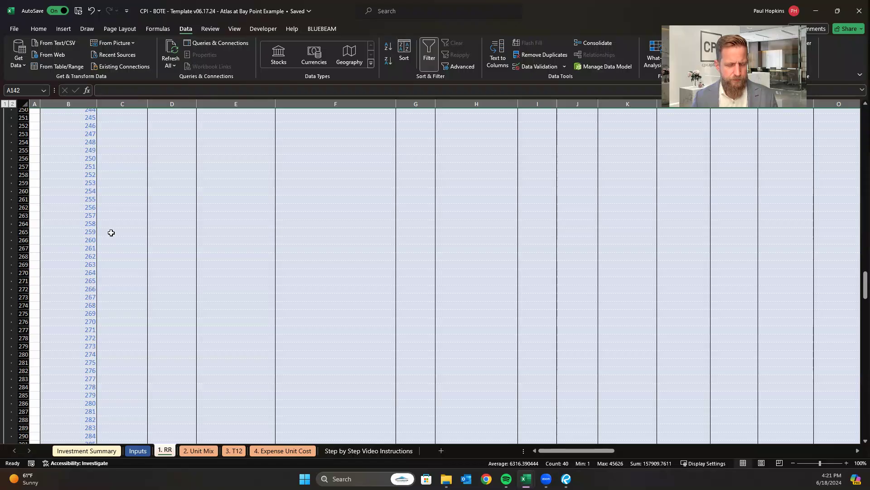
scroll(117, 232, down, 14)
scroll(111, 240, up, 3)
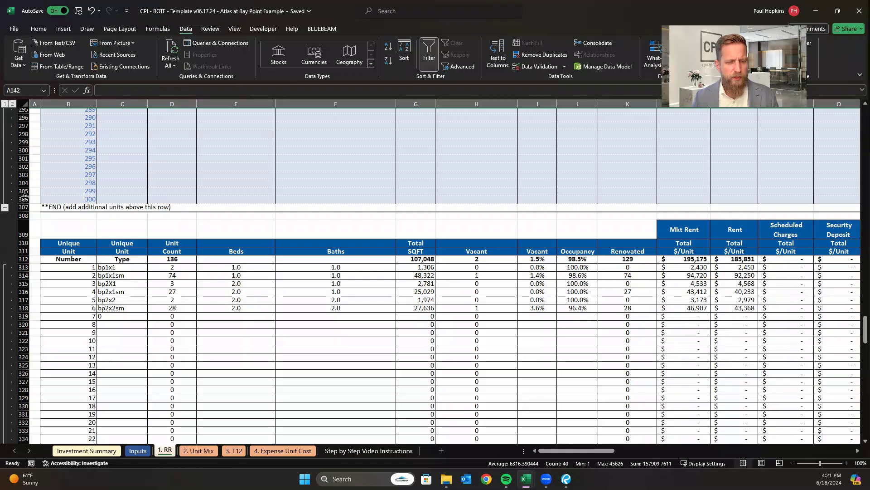
drag(24, 198, 39, 36)
drag(39, 36, 25, 412)
right_click(21, 412)
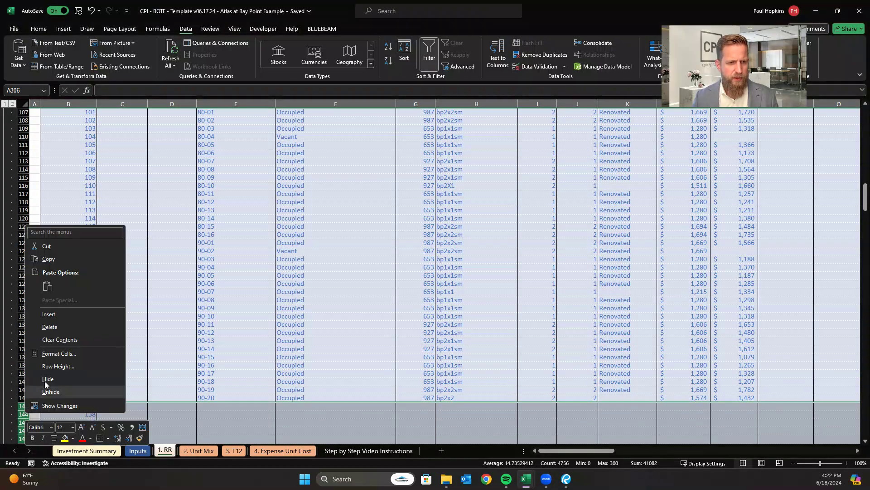
click(61, 327)
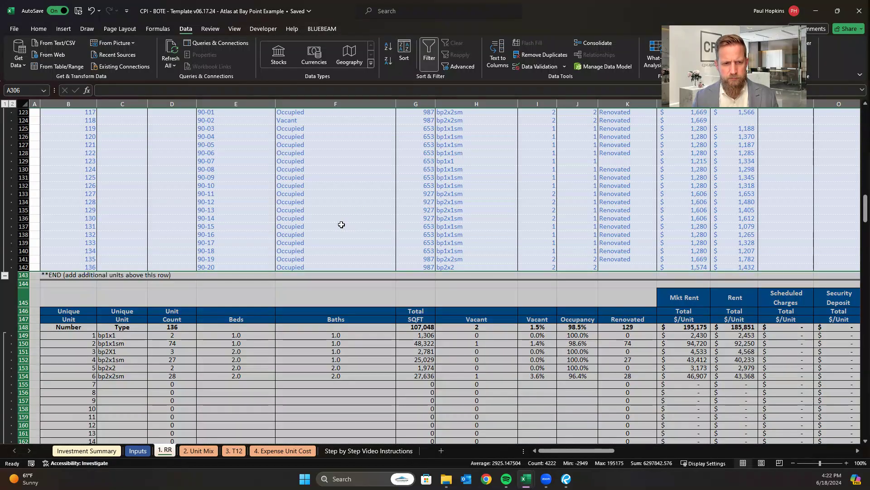
click(342, 225)
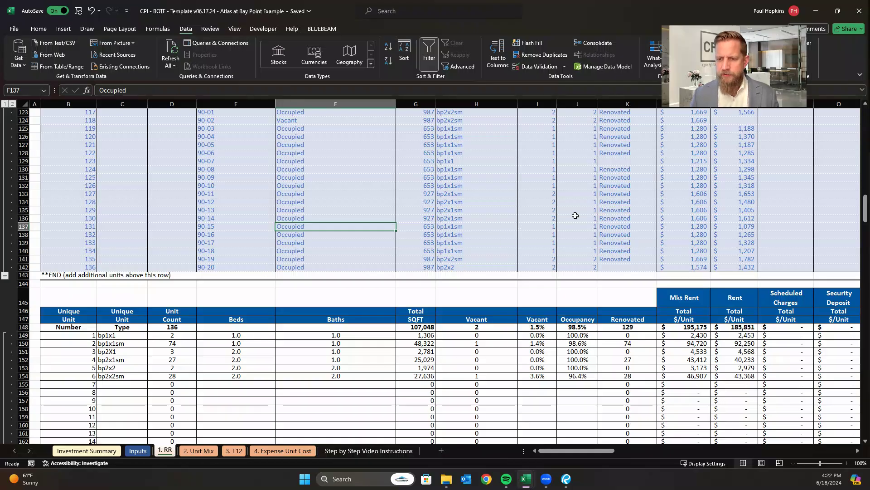
Examine the unit type summary below the rent roll: renovated counts, unique unit types and total unit count.
scroll(540, 260, down, 2)
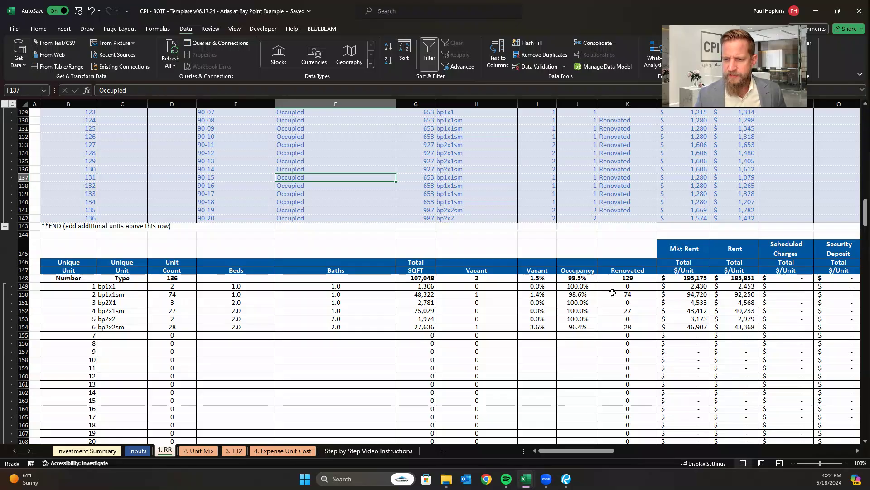
click(628, 295)
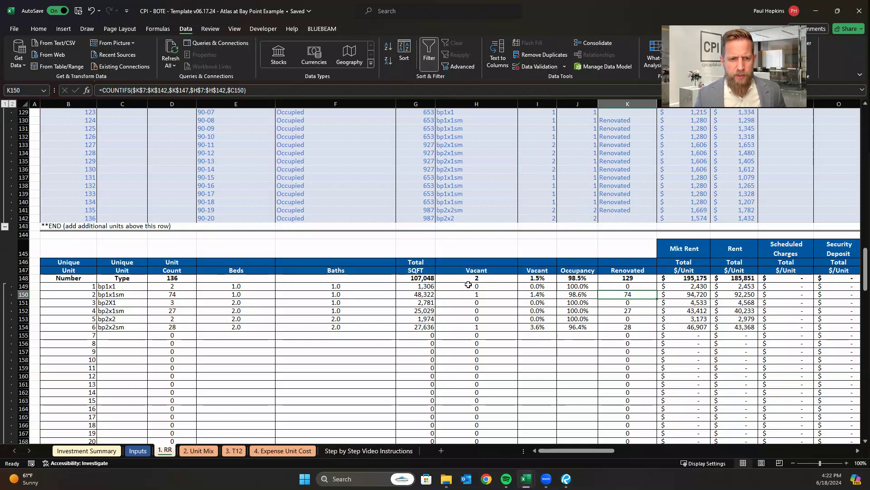
click(115, 304)
click(126, 311)
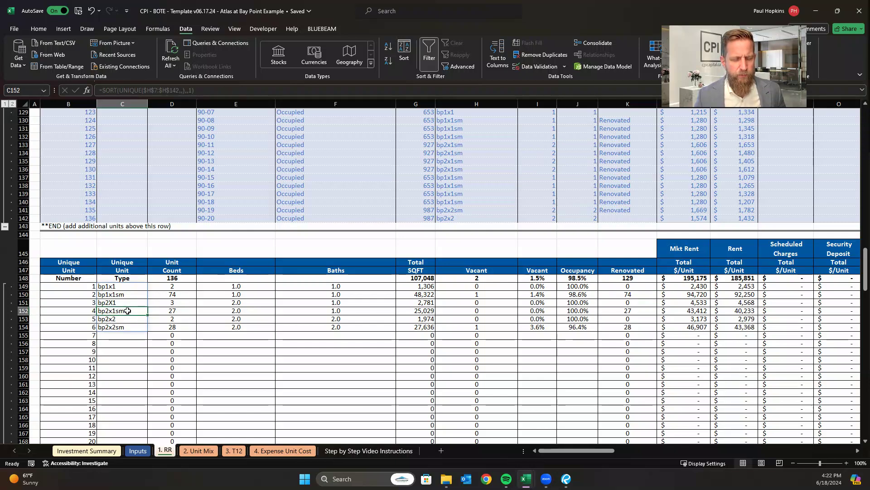
click(113, 320)
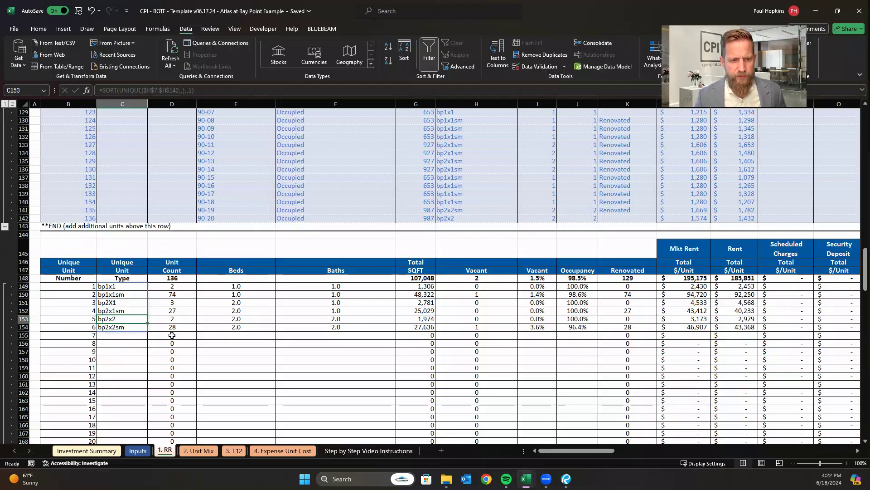
click(182, 277)
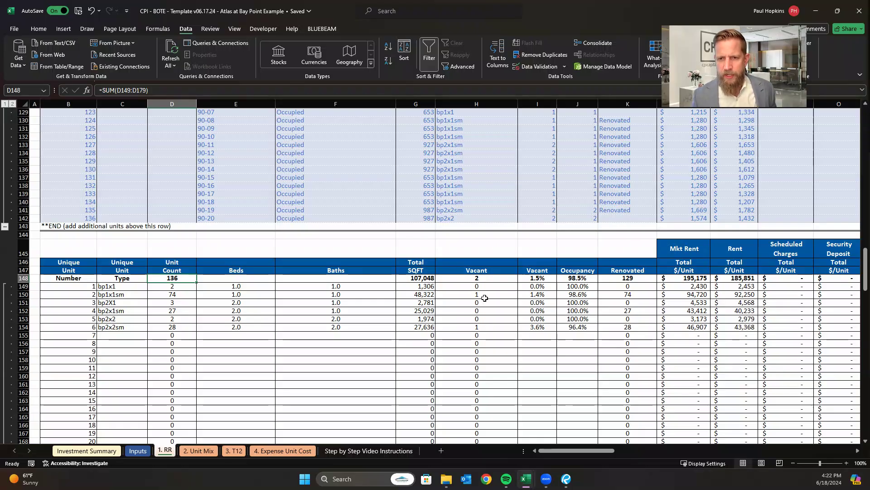
click(376, 200)
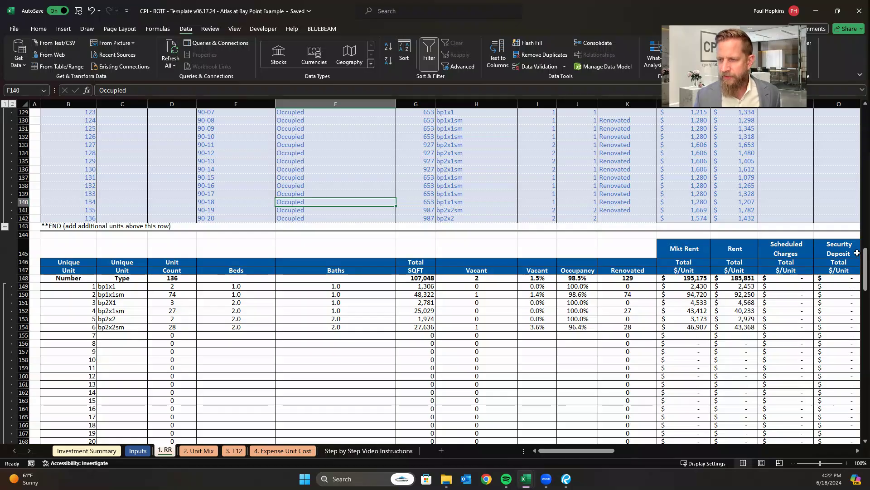
Check the status values offered by the Tenant column's filter without applying a filter.
drag(866, 260, 867, 118)
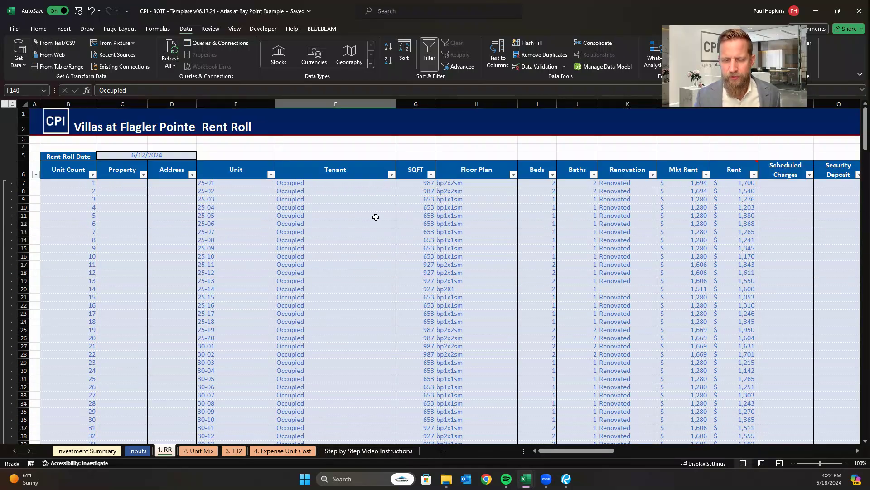
click(362, 207)
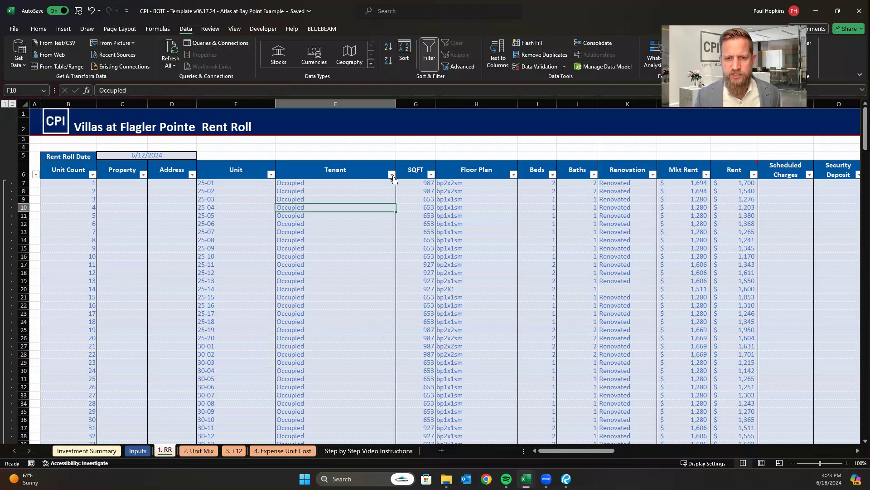
click(391, 174)
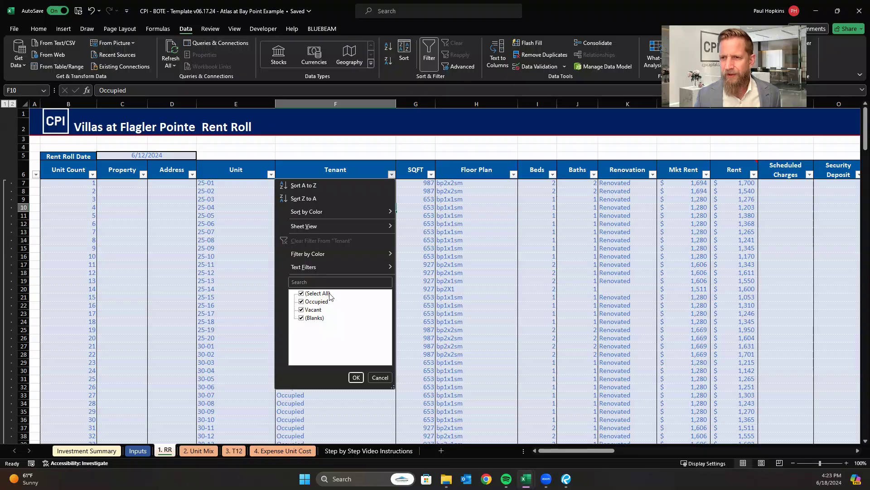
click(379, 378)
Examine the average per-unit summary and the vacant counts by unit type in the totals table below the rent roll.
scroll(322, 301, down, 10)
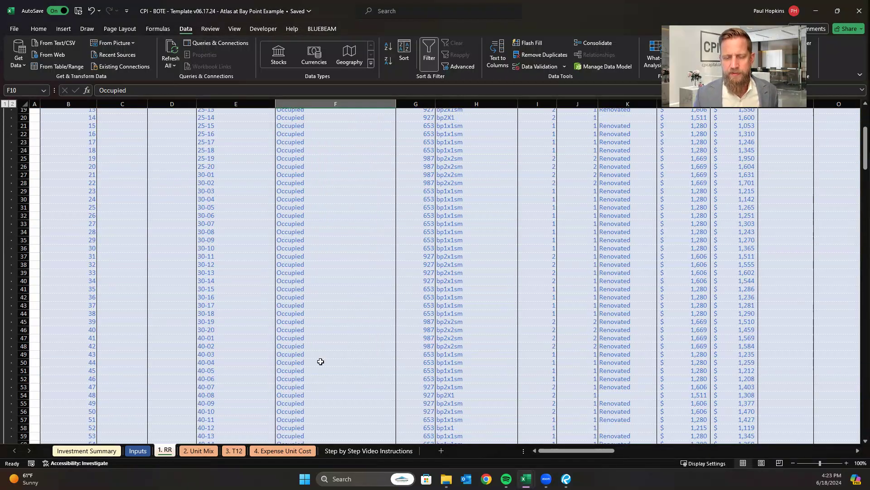
scroll(357, 347, down, 18)
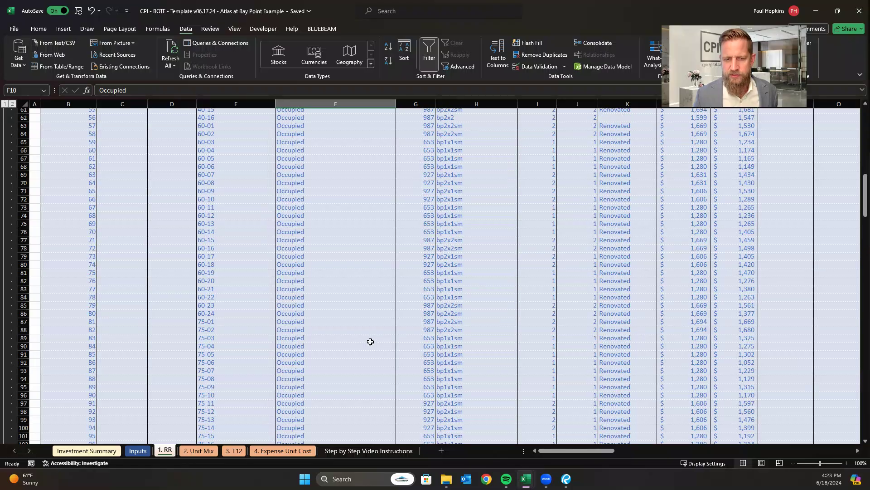
scroll(366, 334, down, 20)
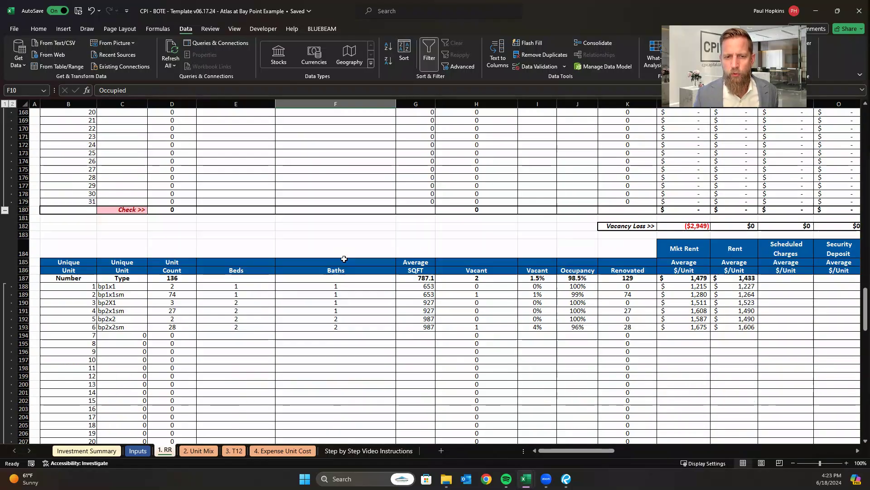
scroll(385, 272, down, 2)
scroll(394, 292, up, 6)
click(394, 292)
scroll(393, 269, up, 7)
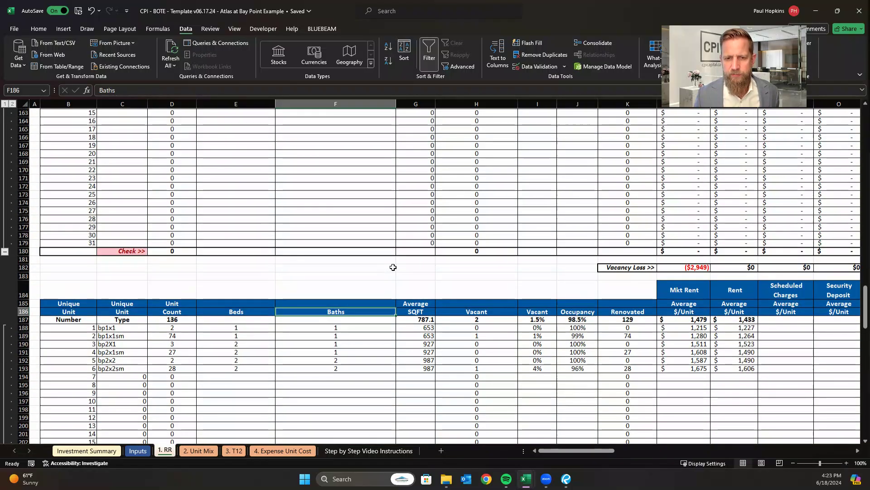
scroll(403, 265, up, 6)
scroll(418, 274, down, 1)
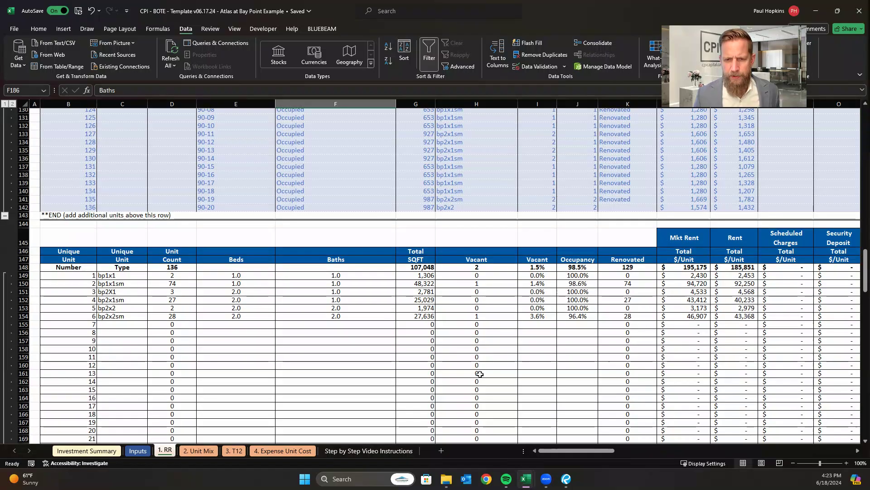
click(479, 374)
click(479, 284)
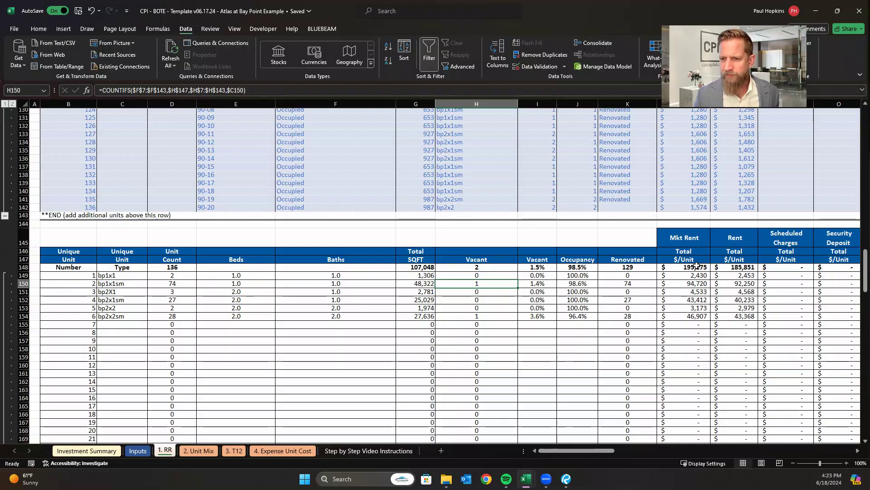
Examine the total and average market rent and rent figures in the unit type totals table.
scroll(604, 451, right, 2)
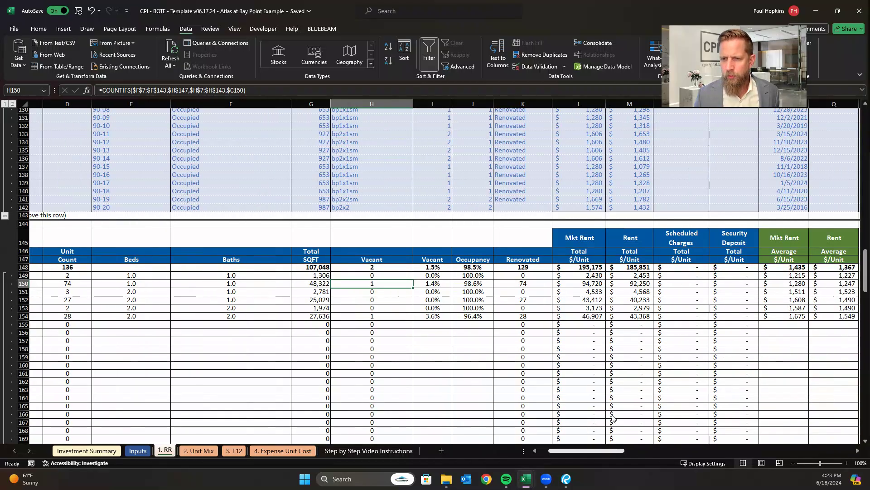
click(637, 266)
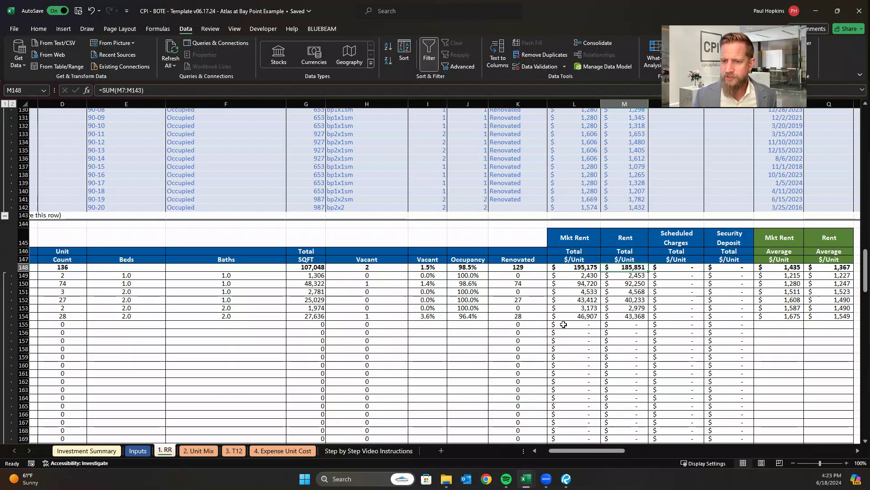
click(577, 269)
drag(593, 450, 621, 445)
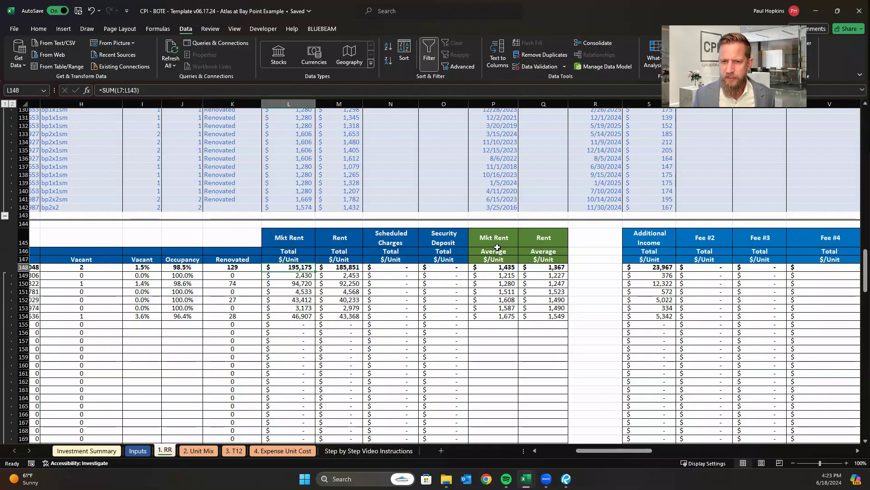
click(547, 265)
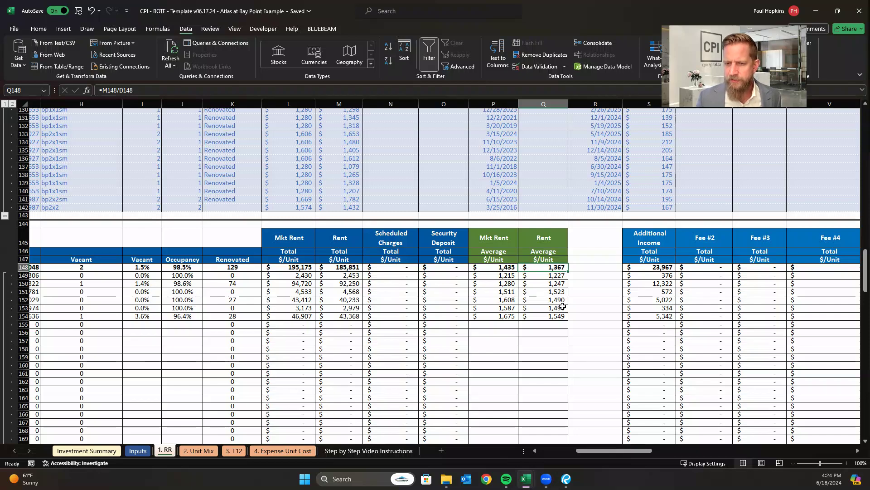
click(550, 277)
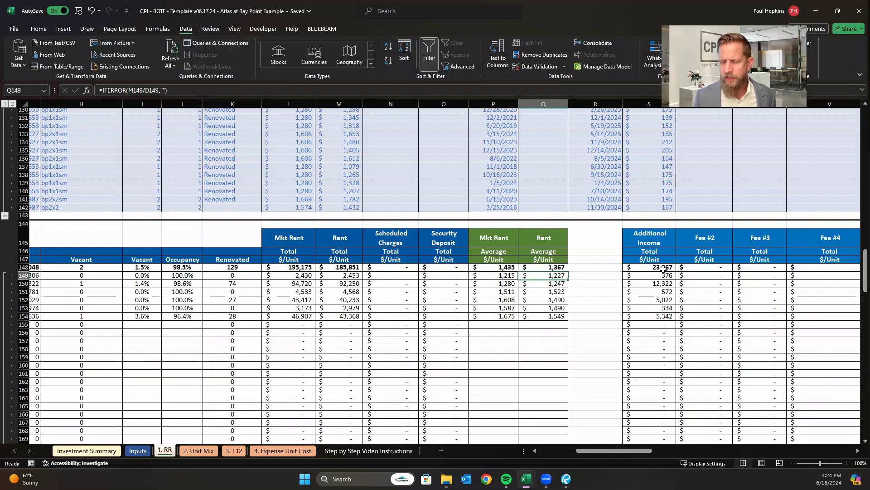
Examine the average market rent and average rent per unit type in the averages table below the totals.
drag(620, 452, 514, 436)
scroll(385, 337, down, 10)
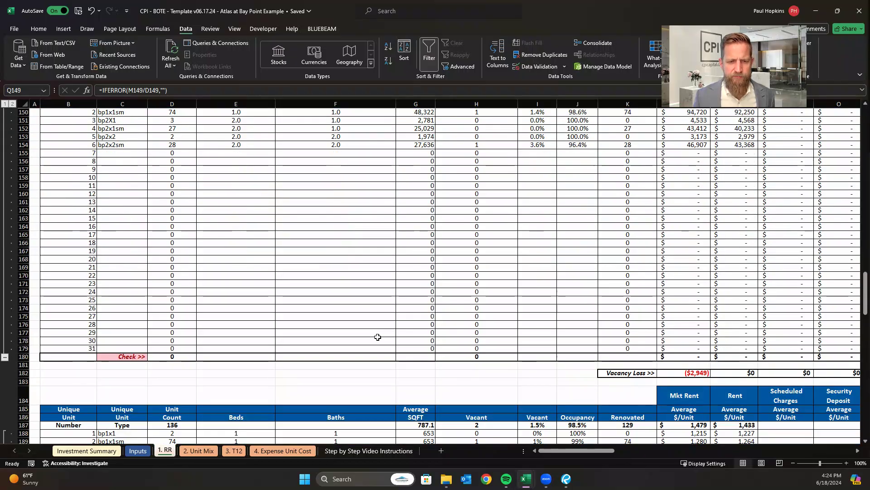
scroll(442, 306, down, 1)
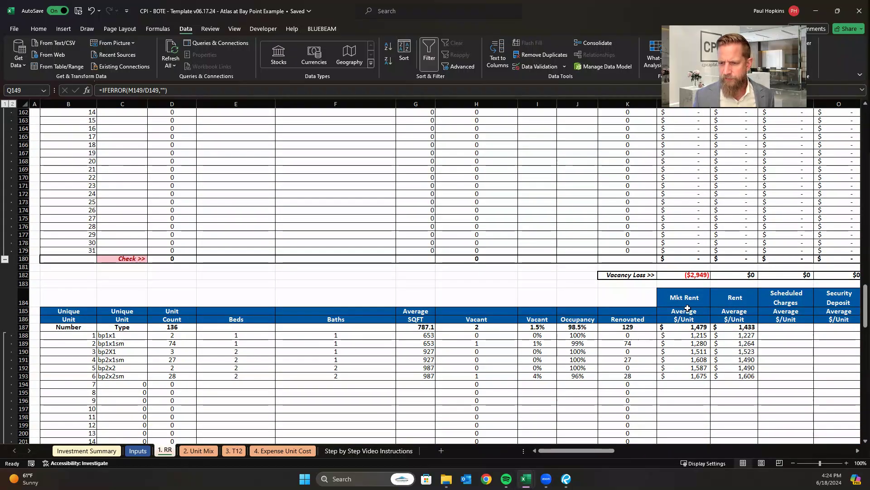
drag(699, 334, 696, 381)
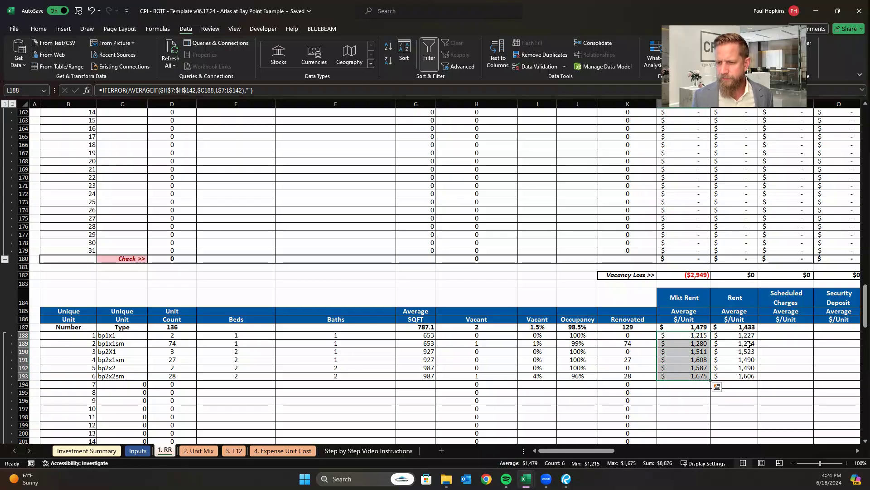
Examine the minimum and maximum market rent and rent tables by unit type, including the average maximum market rent.
scroll(734, 326, down, 3)
scroll(728, 312, down, 11)
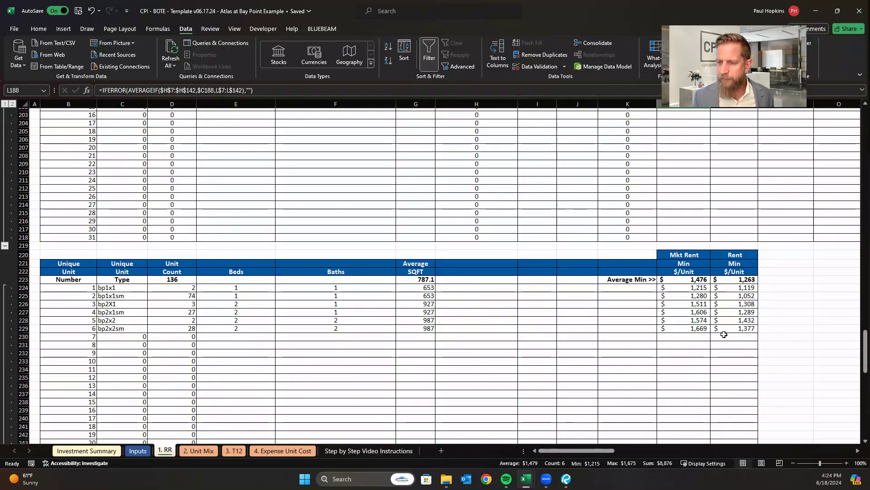
scroll(741, 282, down, 3)
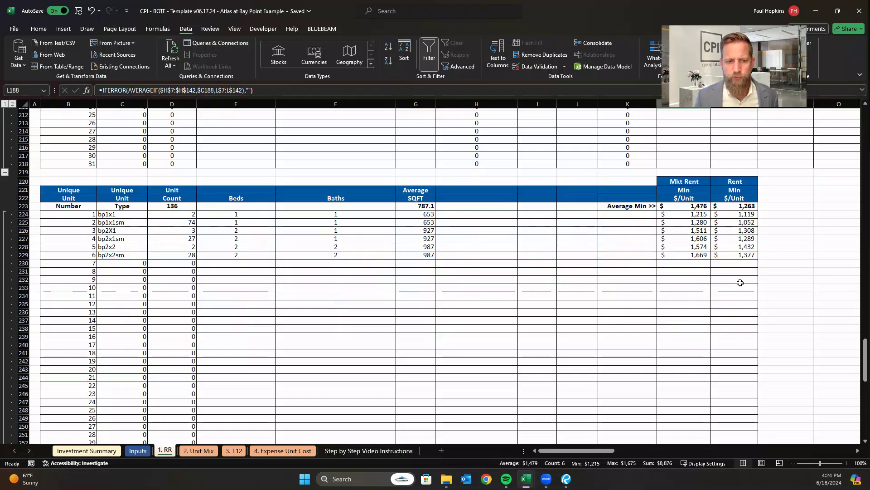
scroll(740, 282, down, 9)
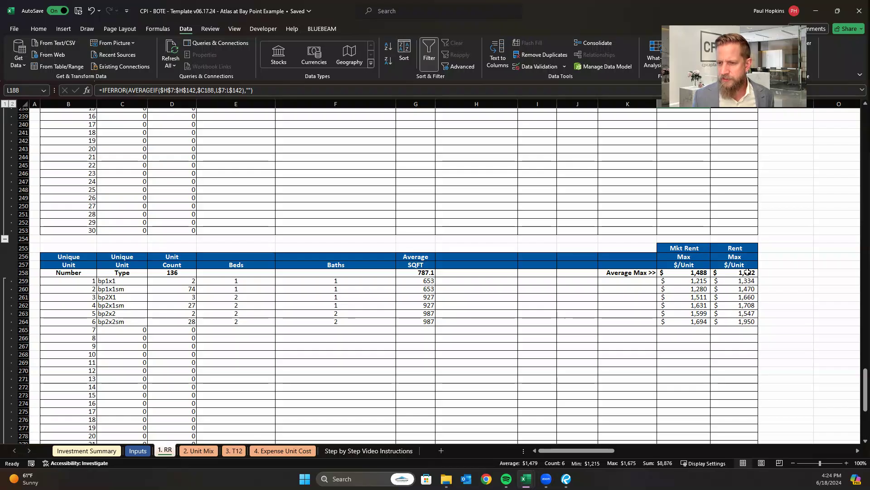
click(701, 273)
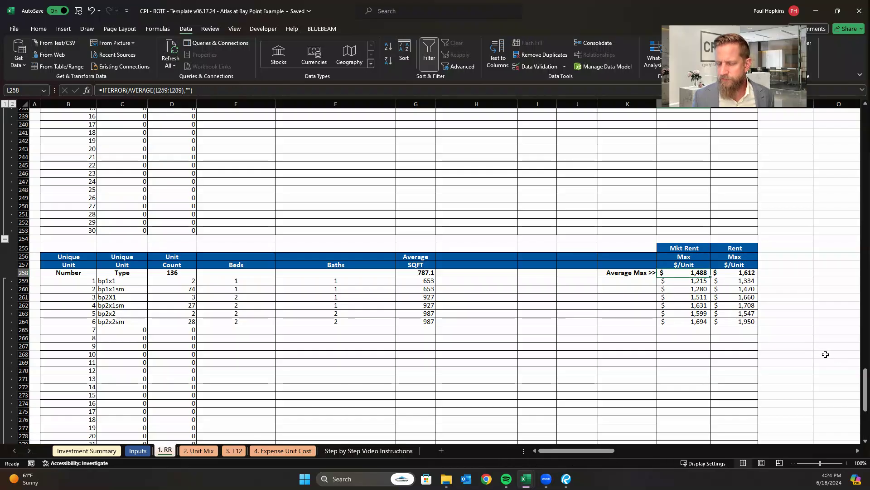
scroll(804, 295, up, 20)
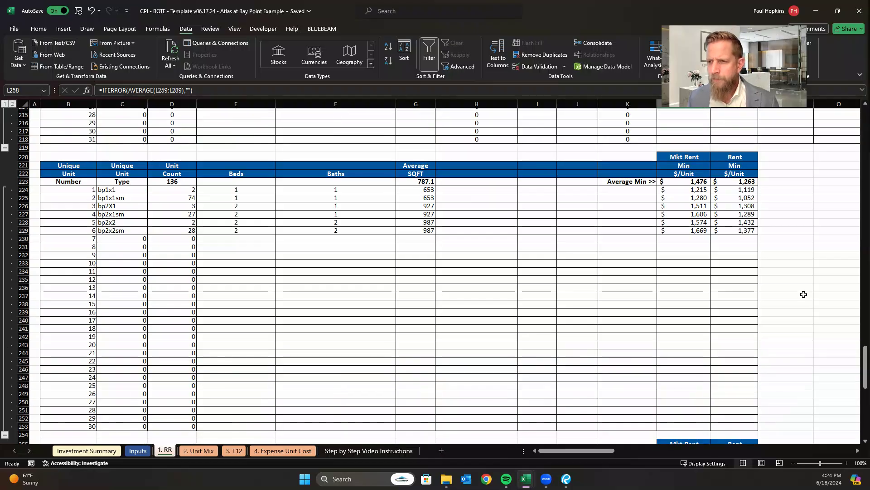
scroll(804, 295, up, 15)
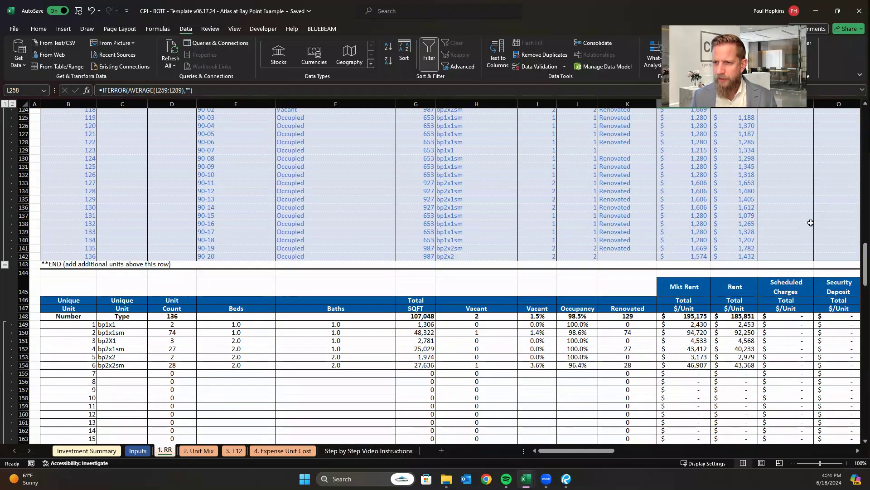
scroll(811, 226, up, 1)
click(740, 132)
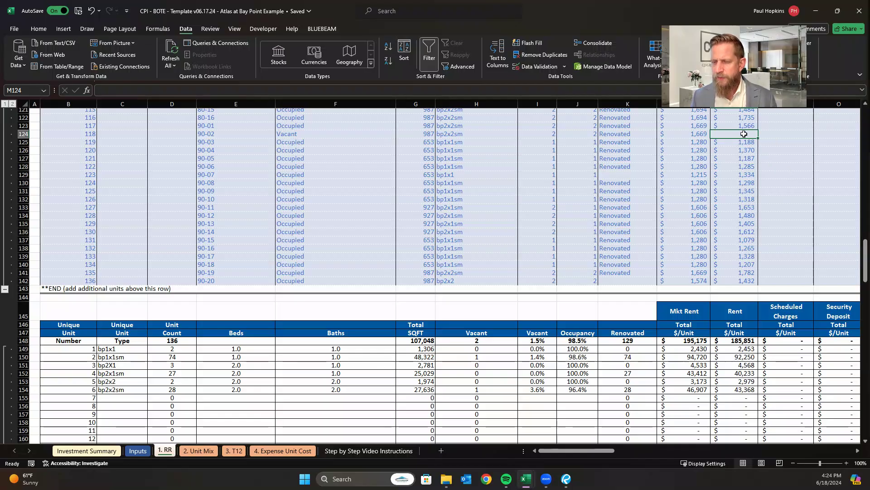
text(0)
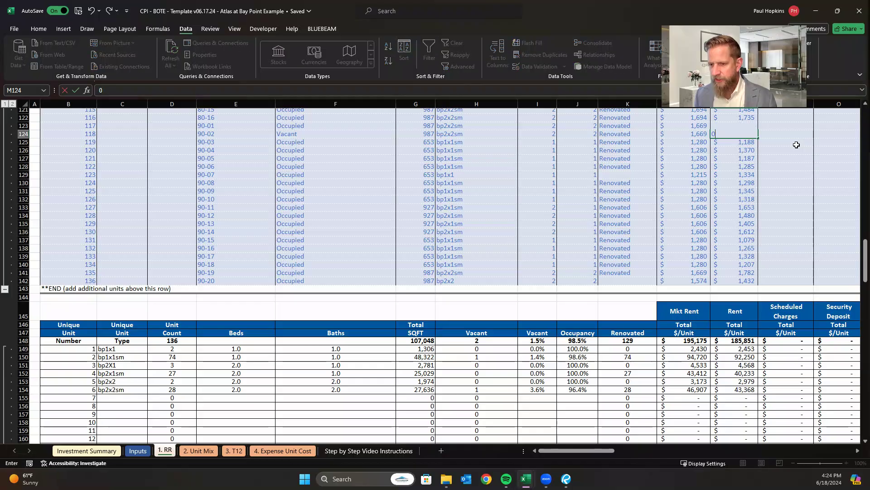
key(Escape)
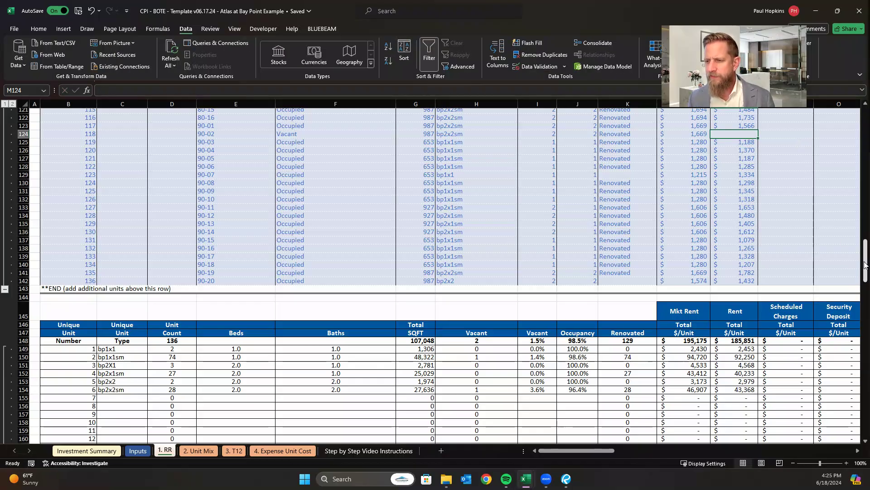
Look up vacant unit 80-04's floor plan and its average rent in the averages table, and return to the start of the rent roll.
drag(866, 267, 866, 222)
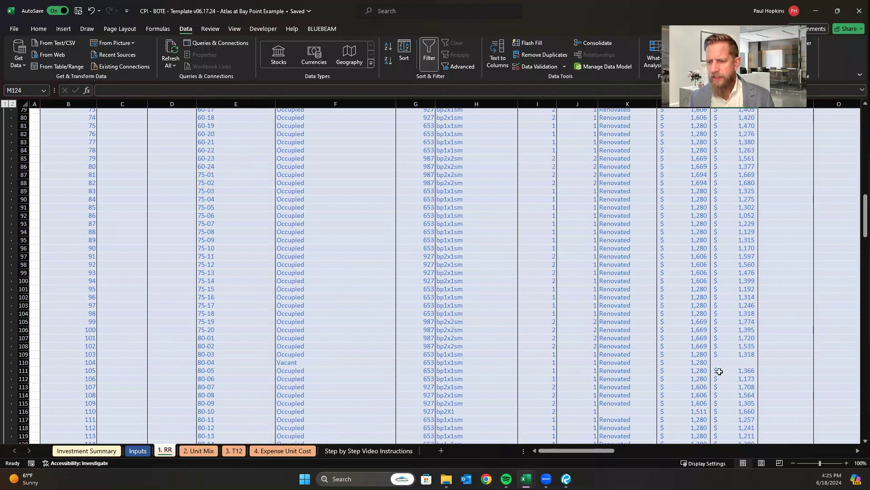
click(735, 362)
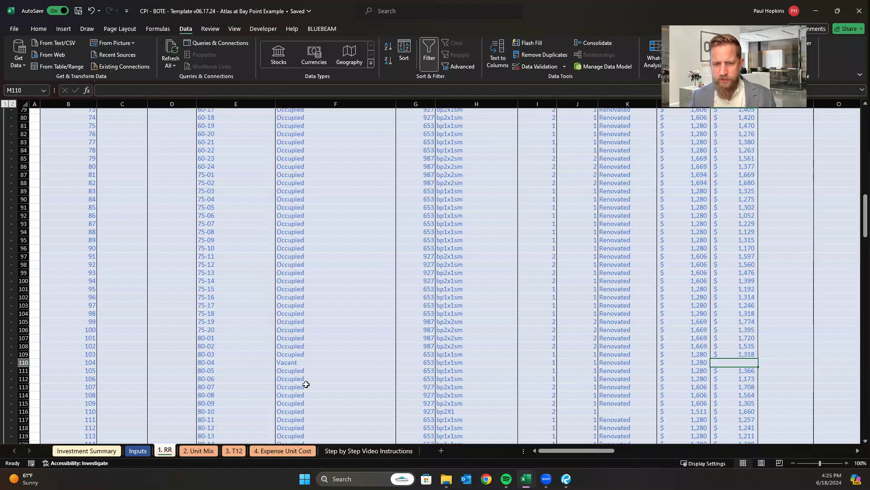
click(462, 362)
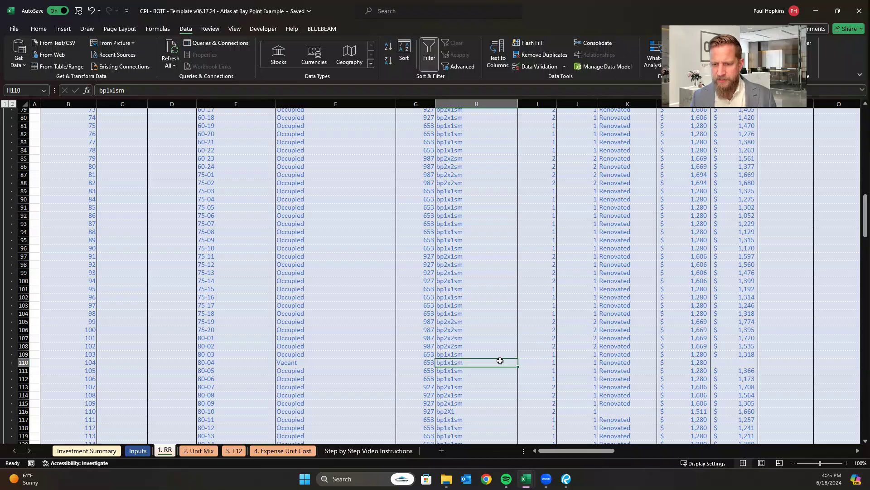
scroll(479, 361, down, 3)
scroll(476, 355, down, 16)
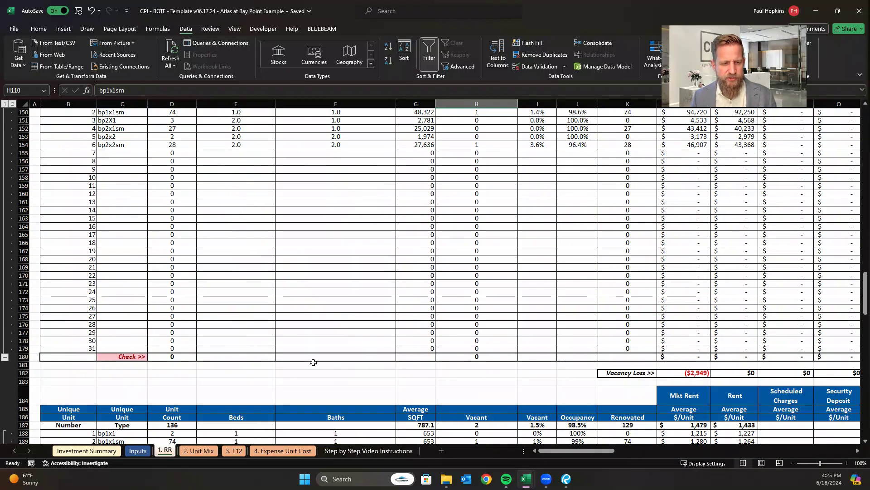
scroll(208, 390, down, 1)
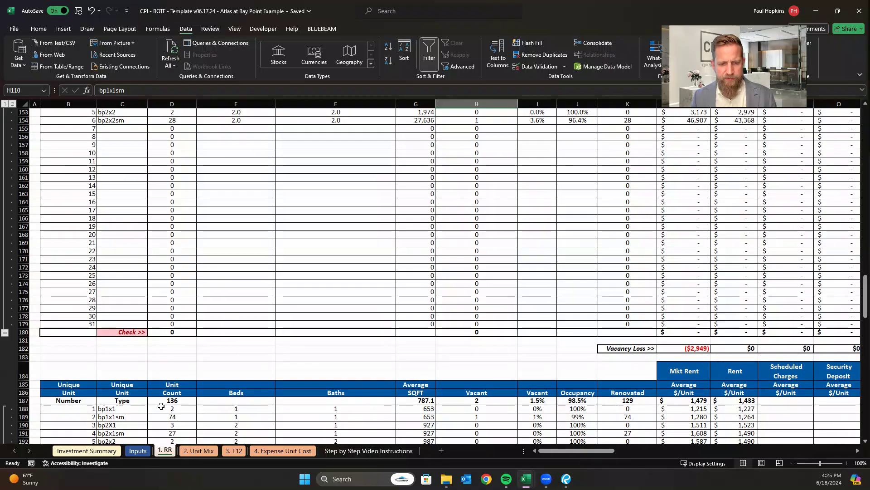
click(725, 416)
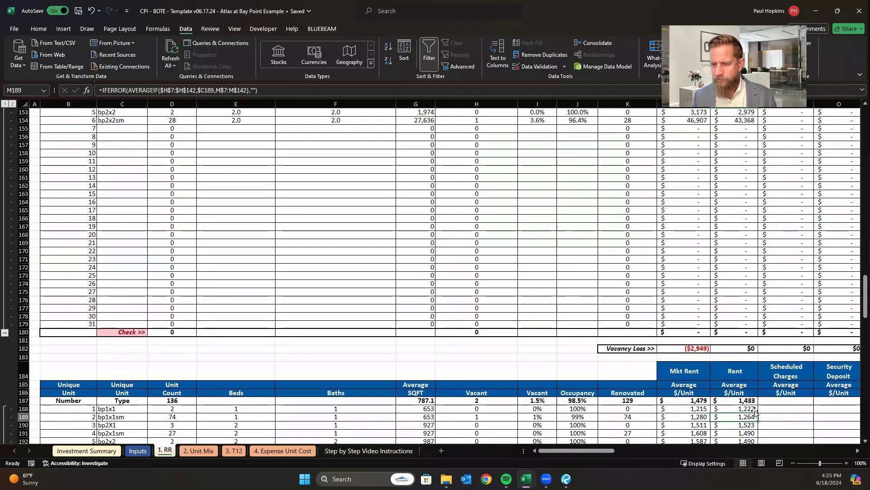
scroll(738, 377, up, 14)
scroll(739, 378, up, 1)
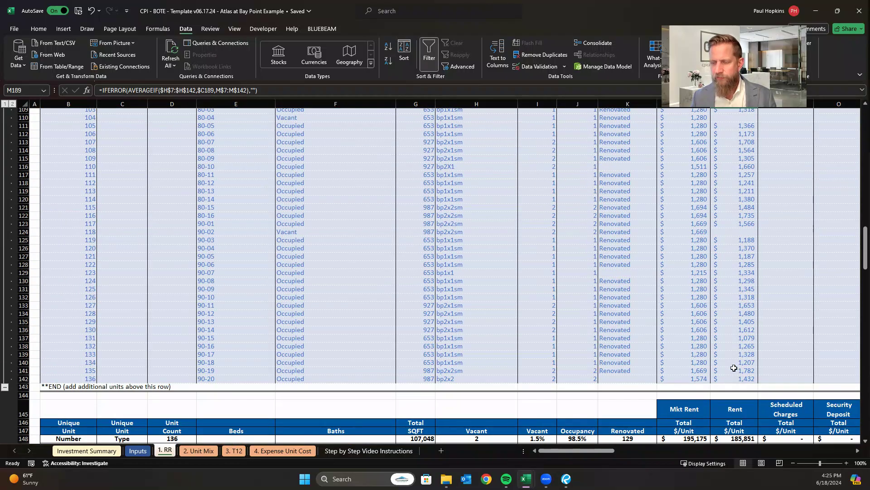
drag(865, 247, 858, 102)
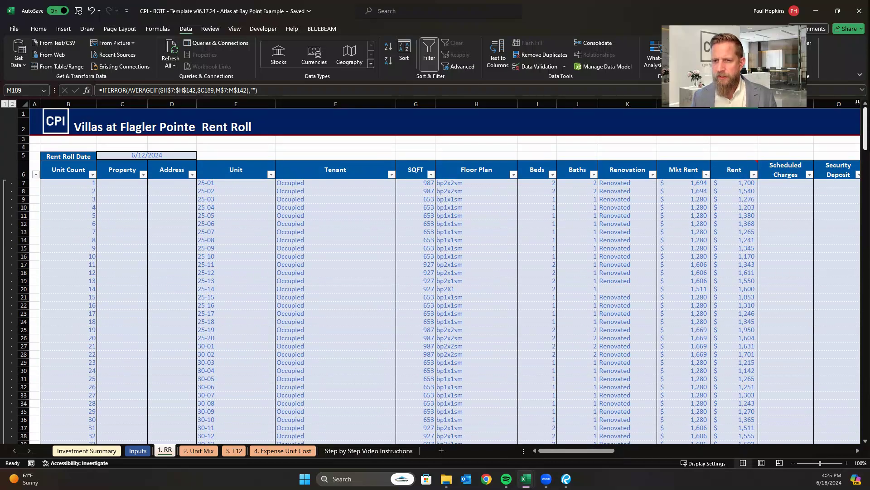
click(509, 243)
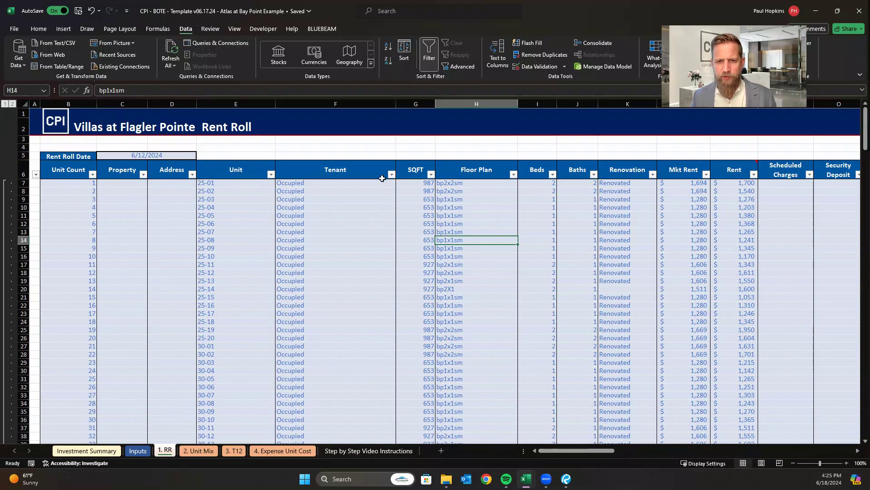
click(390, 174)
click(309, 293)
click(312, 310)
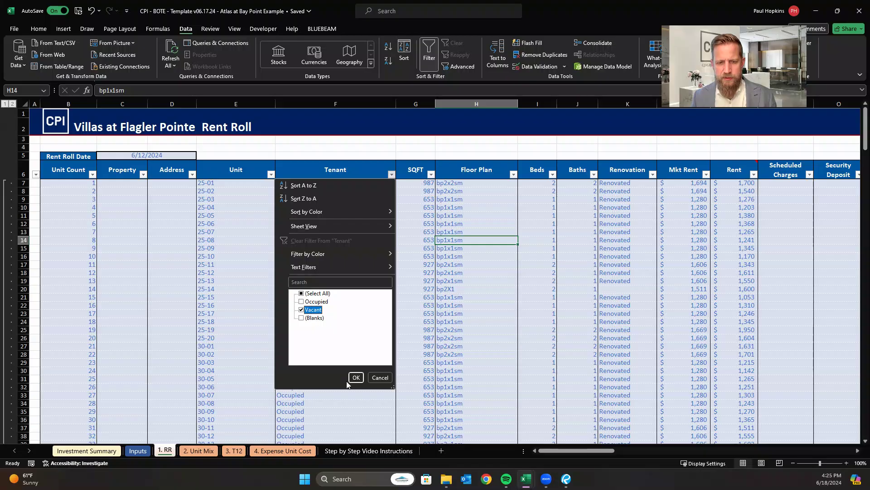
click(380, 377)
Filter the rent roll's Tenant column to show only Vacant units.
click(392, 175)
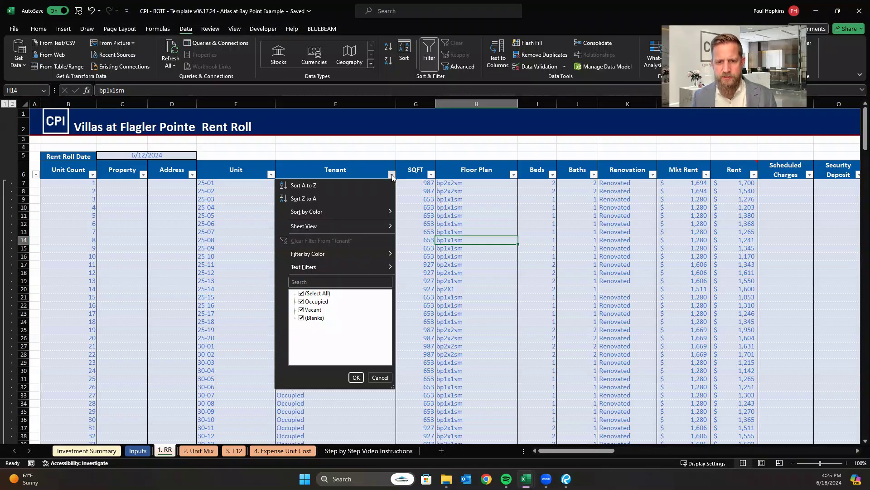
click(303, 294)
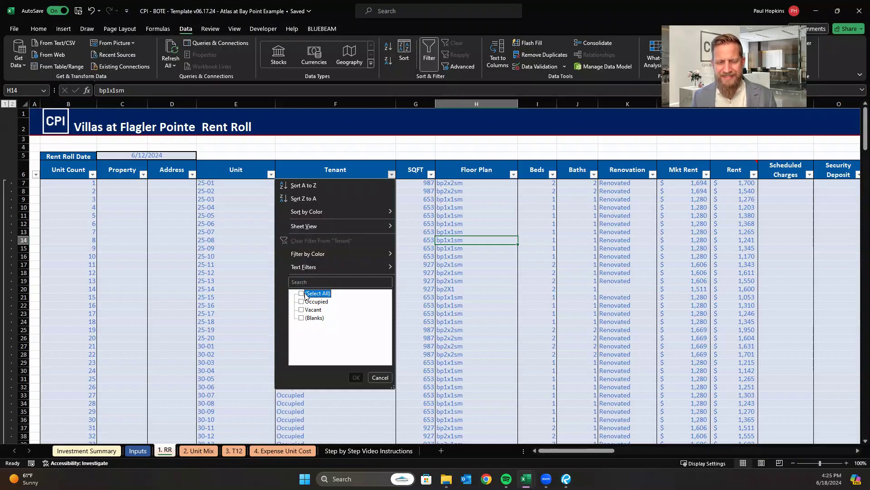
click(301, 310)
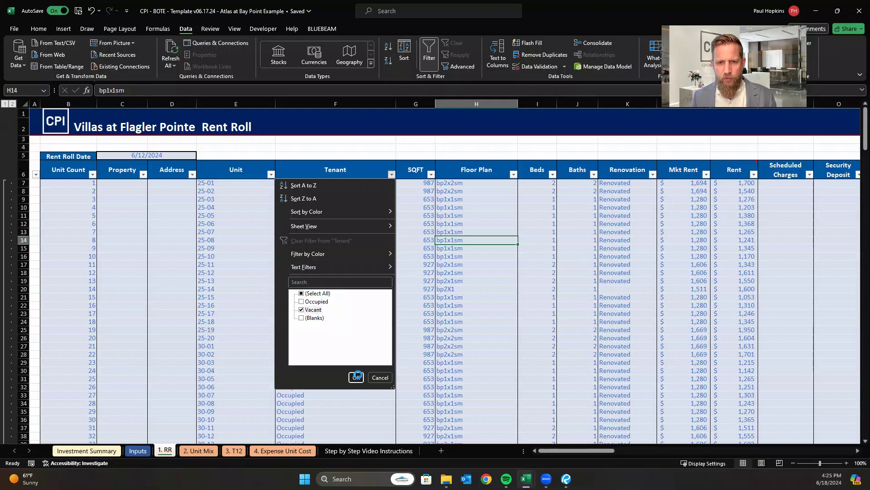
click(357, 377)
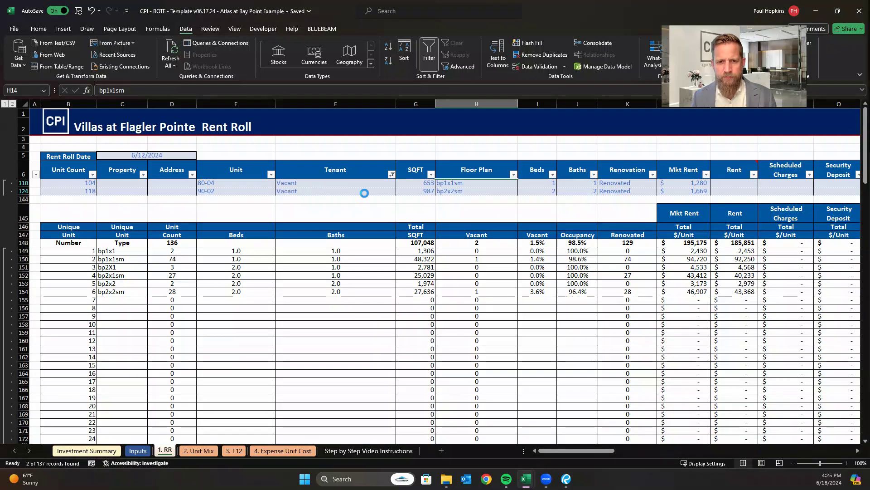
click(383, 213)
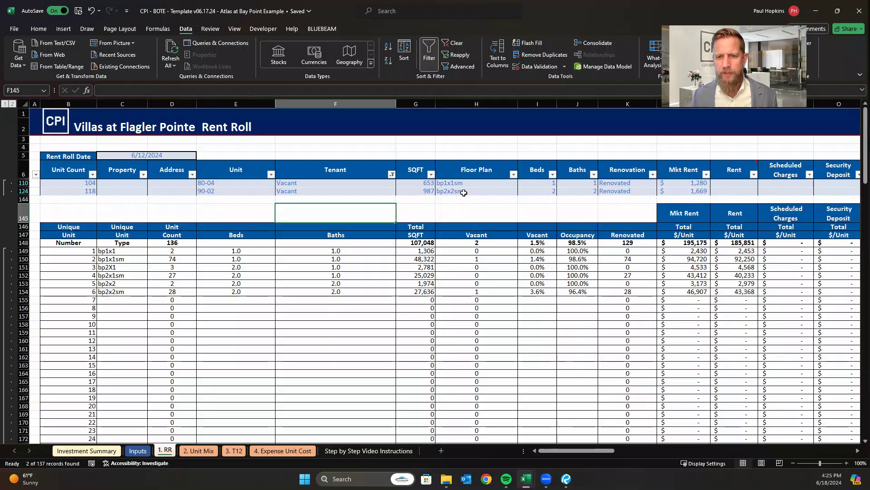
Filter the Floor Plan column of the vacant units to show only bp1x1sm.
click(513, 175)
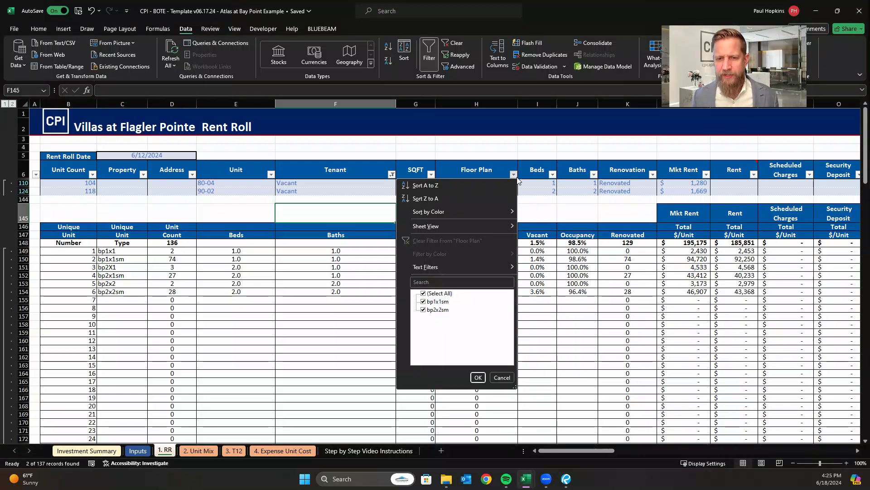
click(436, 294)
click(438, 302)
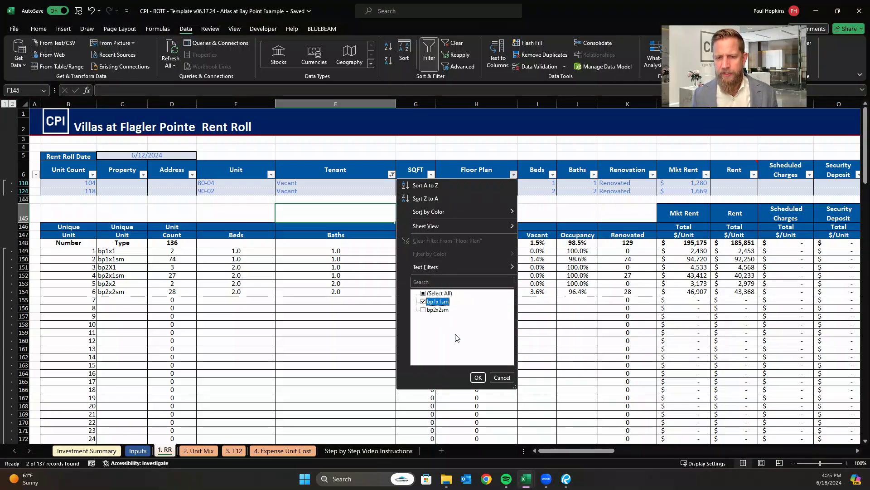
click(478, 377)
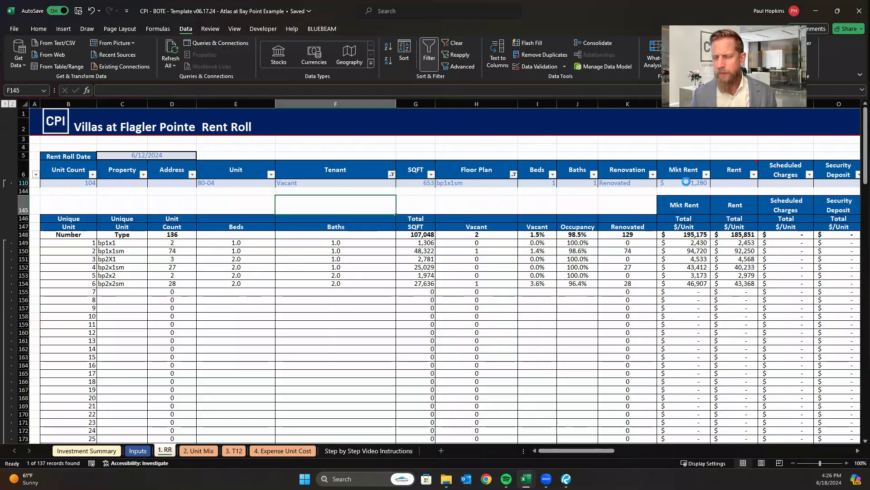
Check the average rent for bp1x1sm and enter 1,264 as the rent of vacant unit 80-04.
click(729, 183)
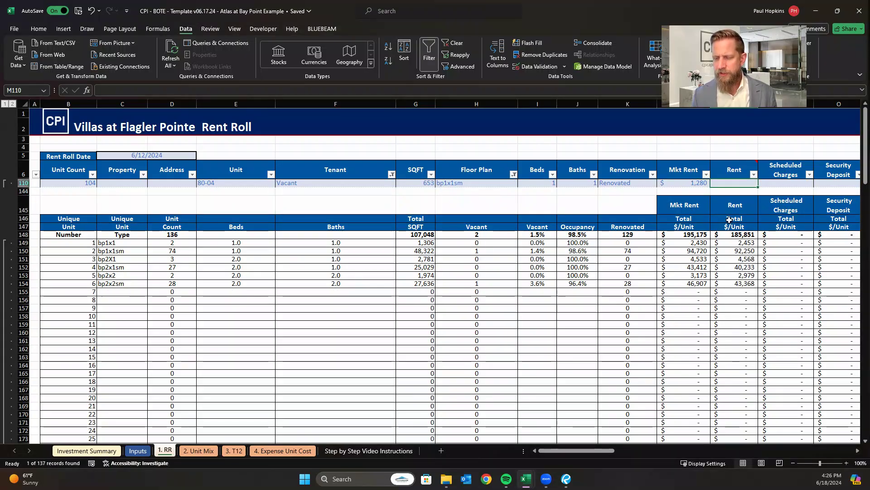
scroll(725, 313, down, 6)
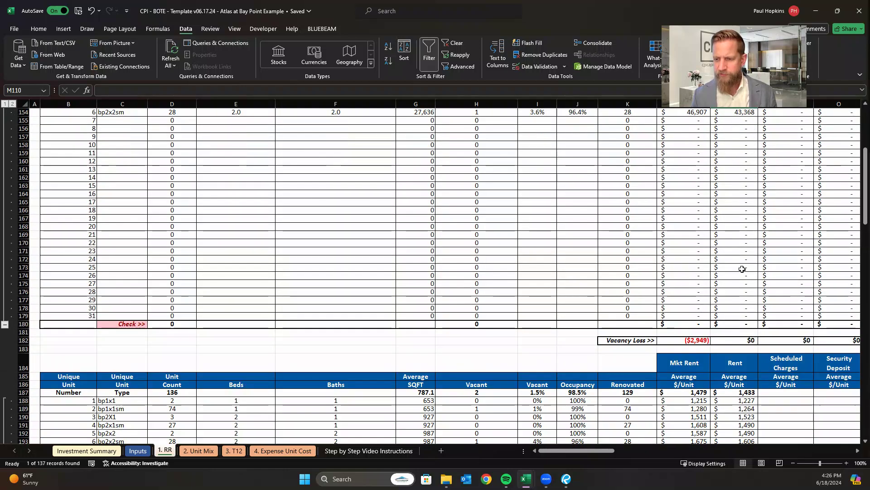
scroll(742, 269, up, 6)
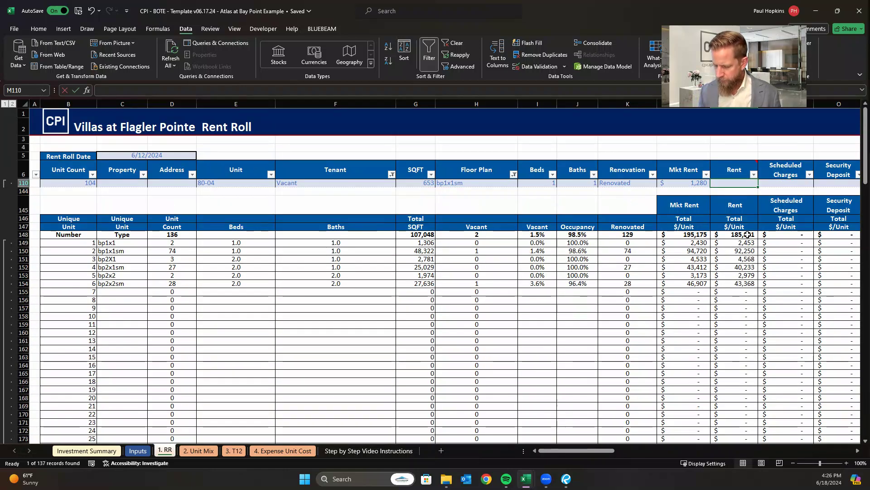
text(126)
key(Return)
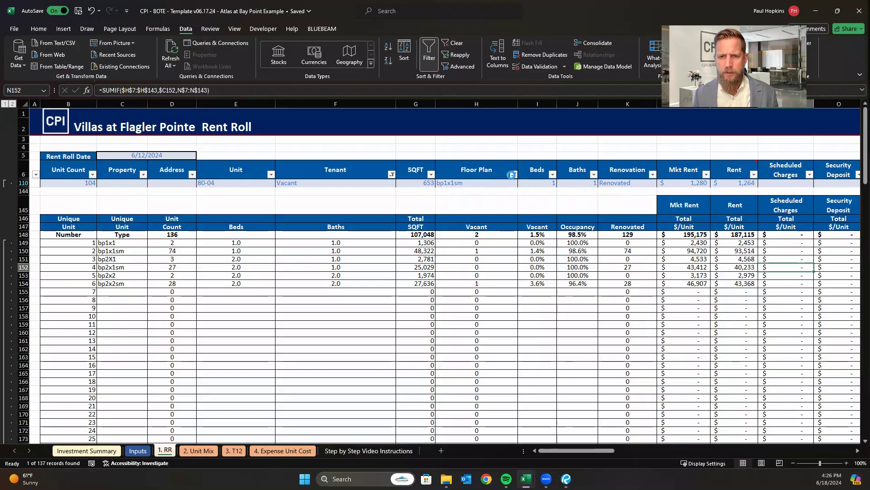
Change the Floor Plan filter of the vacant units to show only bp2x2sm.
click(514, 174)
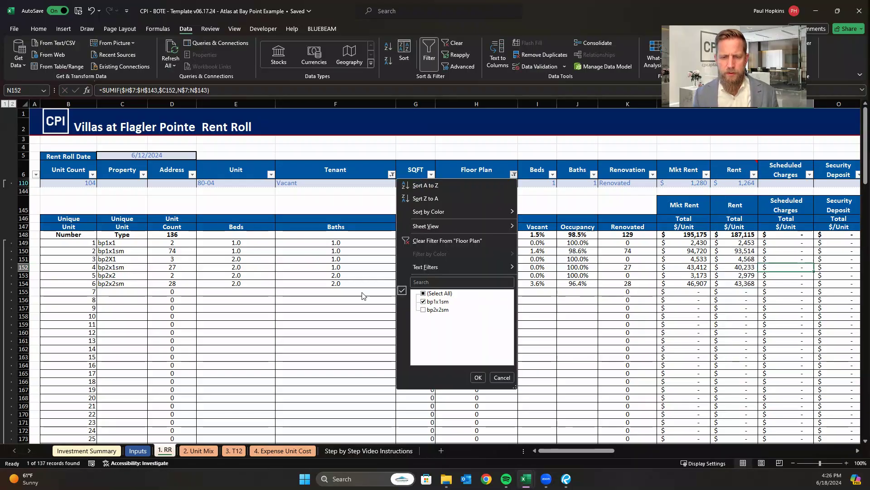
click(423, 301)
click(478, 377)
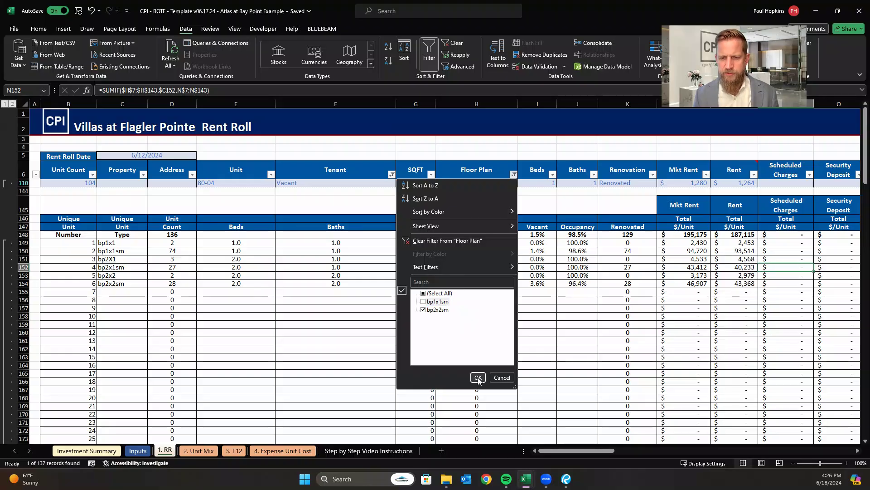
click(680, 316)
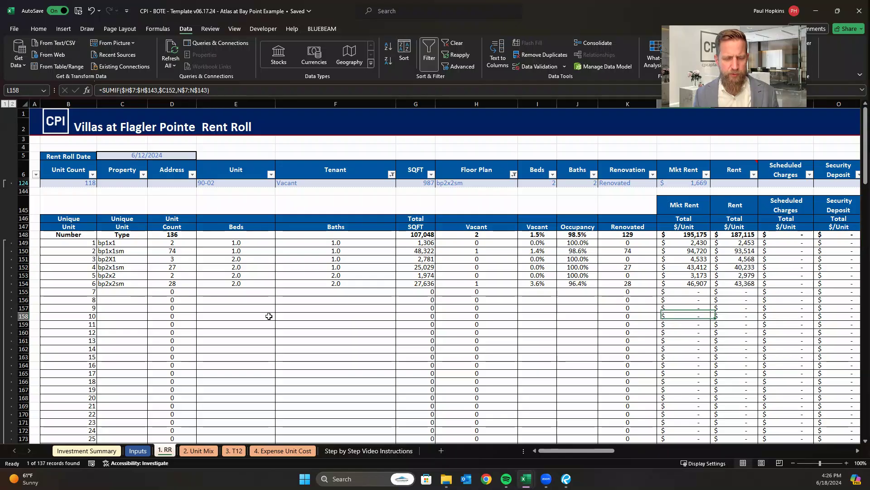
Check the average rent for bp2x2sm and enter 1,606 as the rent of vacant unit 90-02.
scroll(229, 342, down, 5)
scroll(222, 343, down, 2)
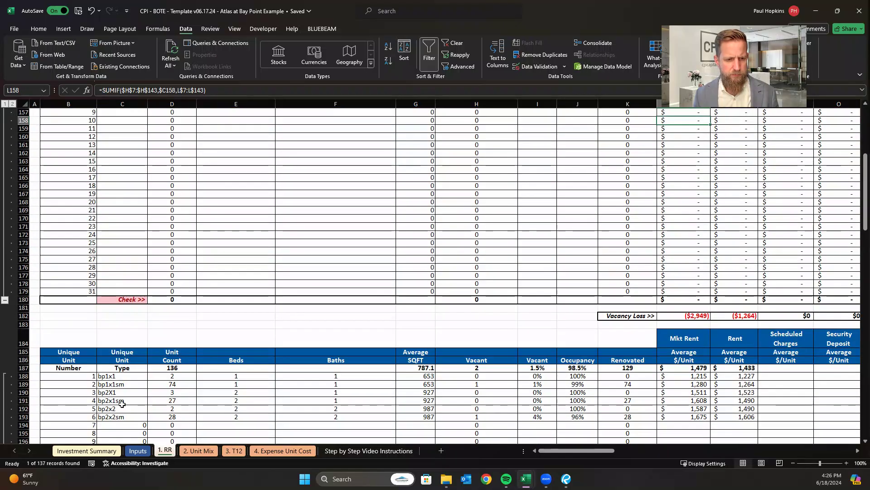
click(741, 417)
scroll(727, 255, up, 6)
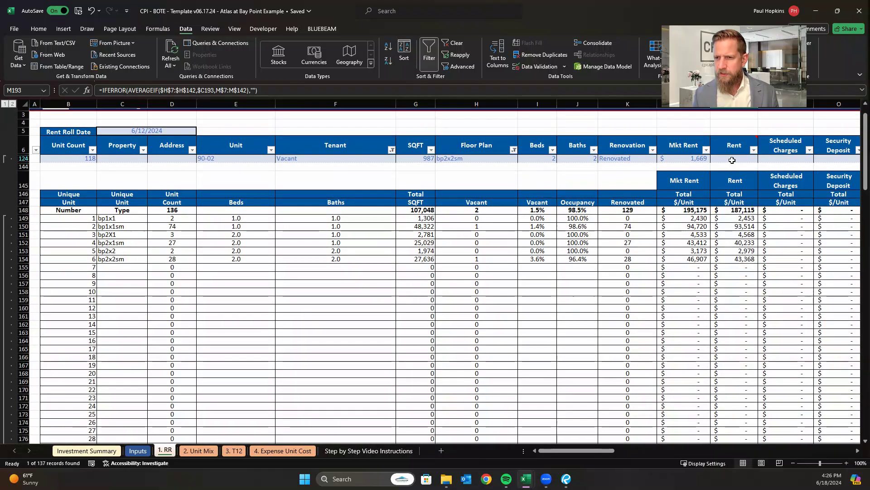
click(732, 159)
text(160)
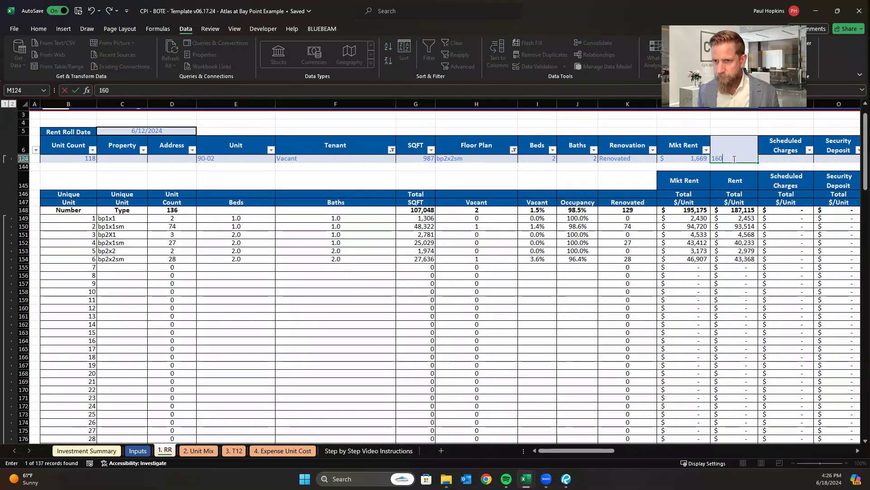
key(Return)
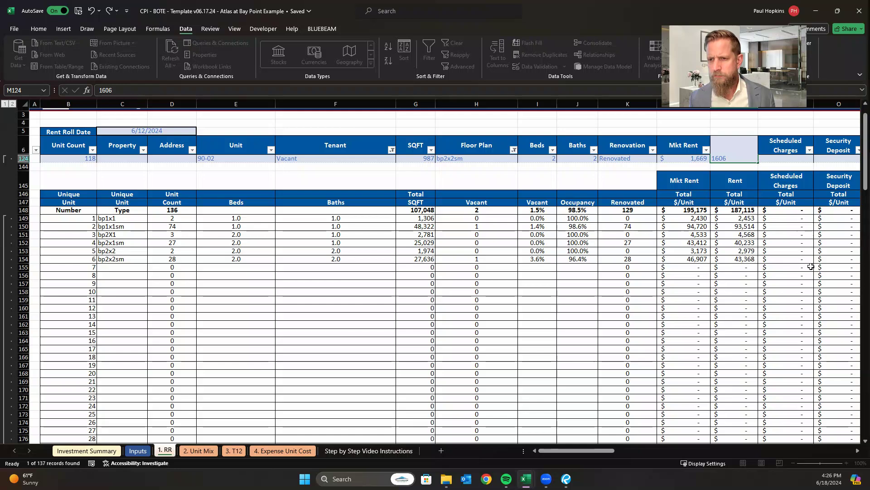
click(800, 251)
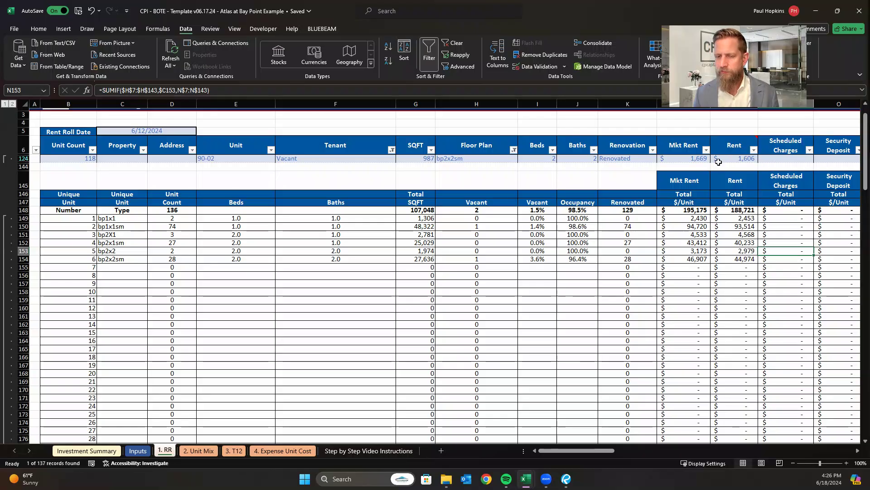
Check the Vacancy Loss amounts for market rent and rent below the unit type totals.
scroll(626, 227, down, 7)
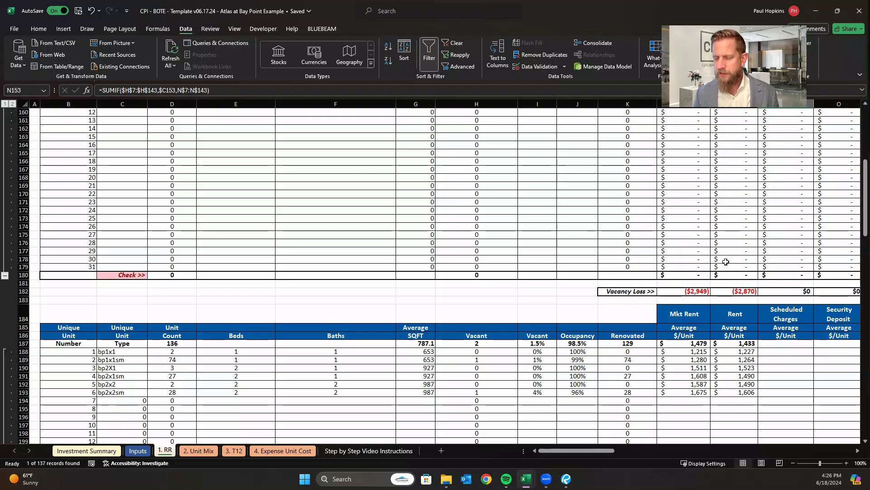
click(702, 296)
scroll(704, 290, down, 2)
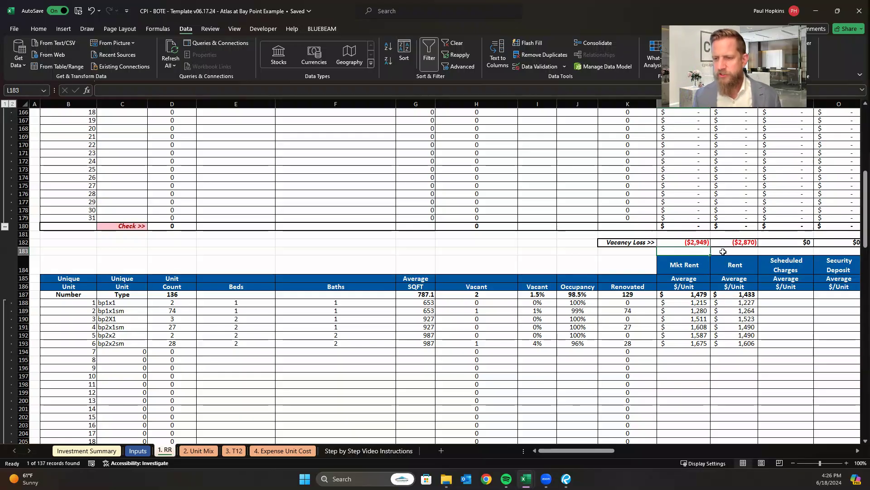
Reset the Tenant and Floor Plan filters to include all values so the whole rent roll is listed.
scroll(754, 274, up, 10)
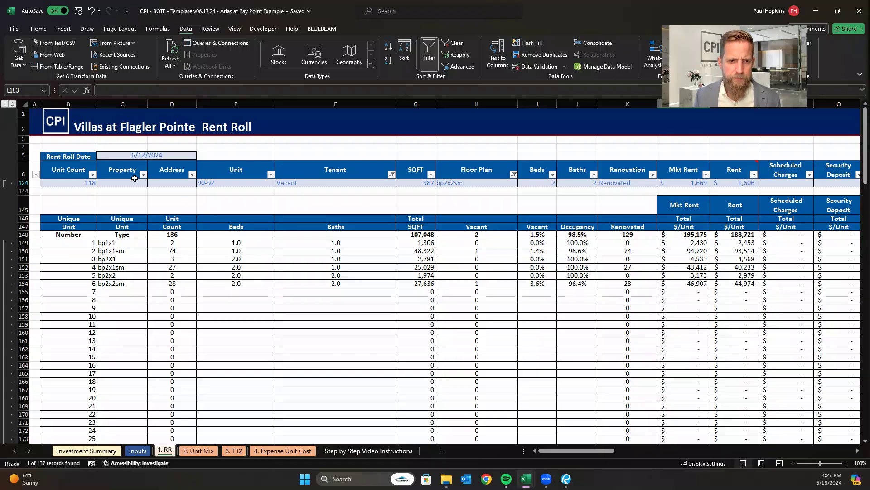
click(392, 174)
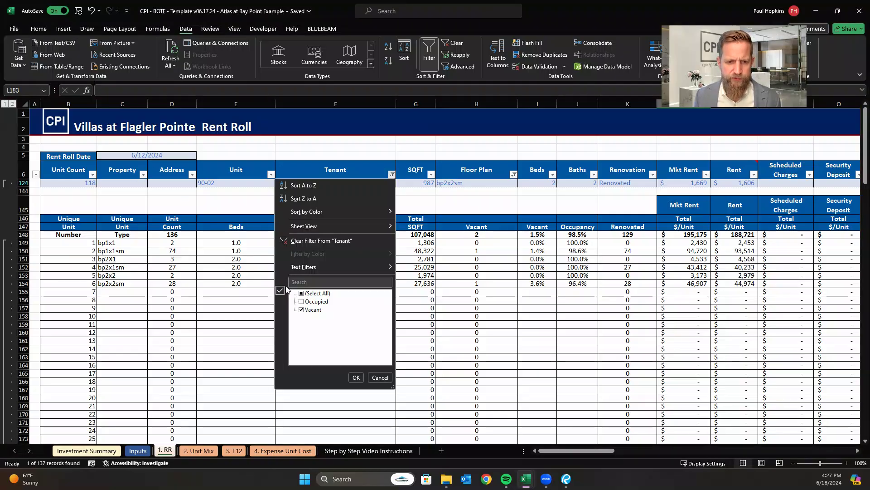
click(302, 293)
click(356, 378)
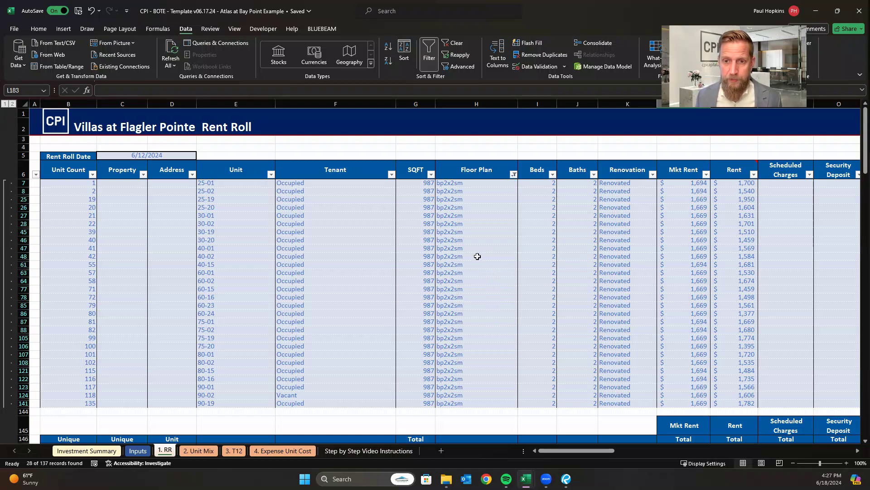
click(512, 176)
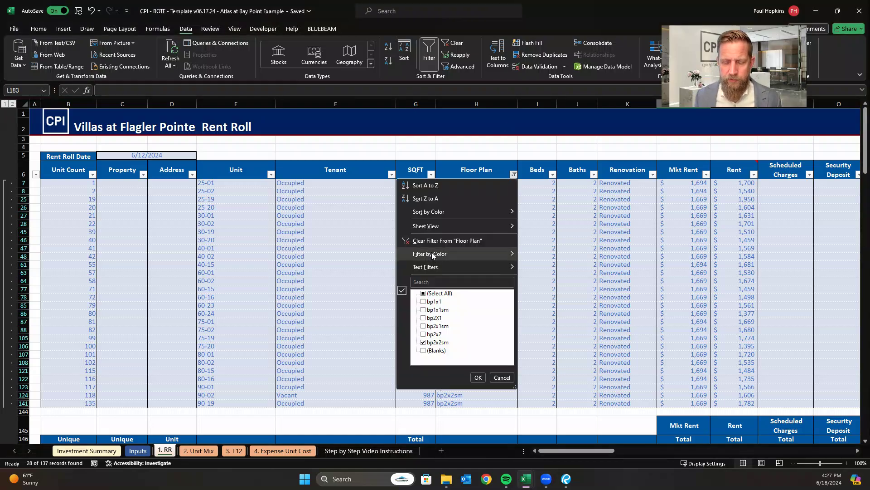
click(424, 293)
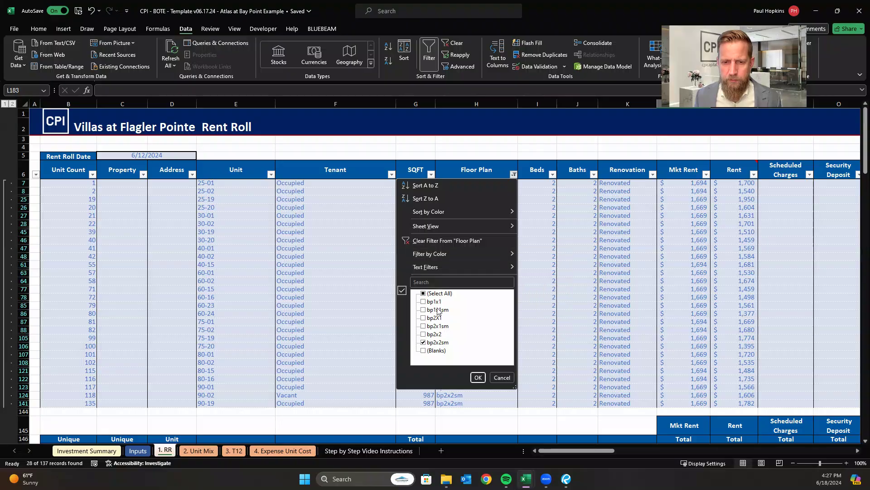
click(478, 378)
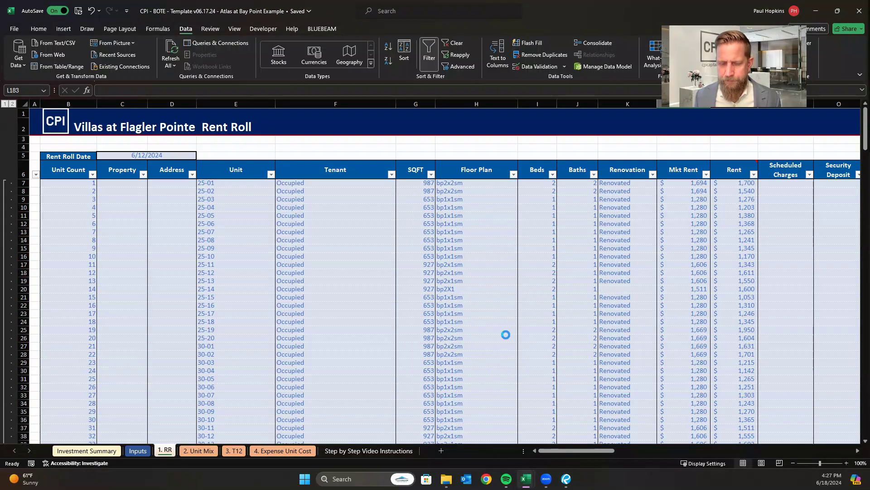
click(659, 362)
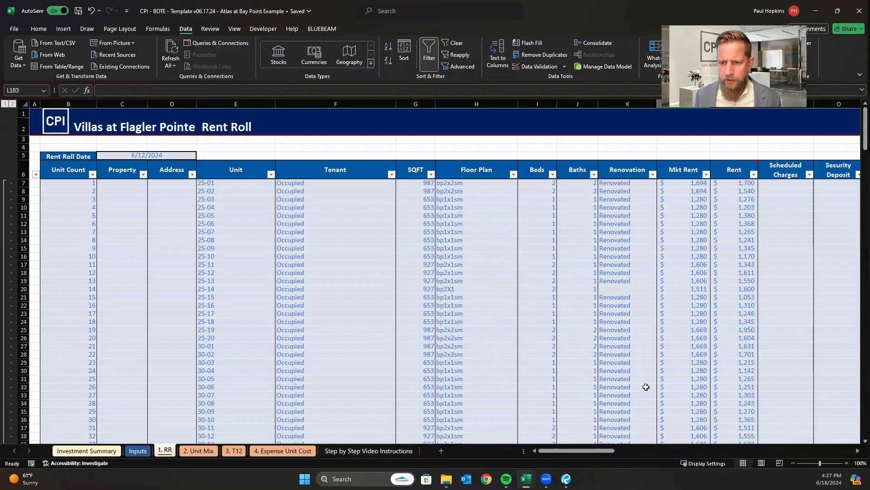
Examine the lease expiration analysis and its monthly totals, looking closely at Months 1 to 5 and Month 7.
scroll(670, 432, right, 15)
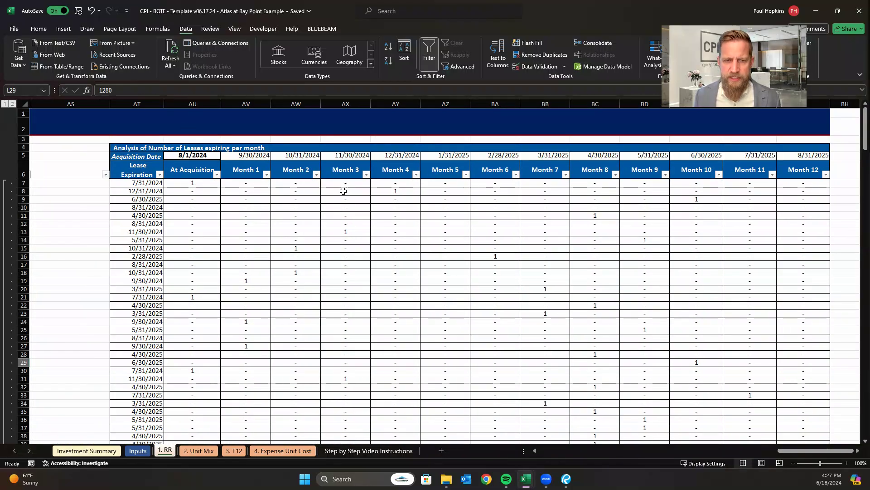
scroll(560, 240, down, 6)
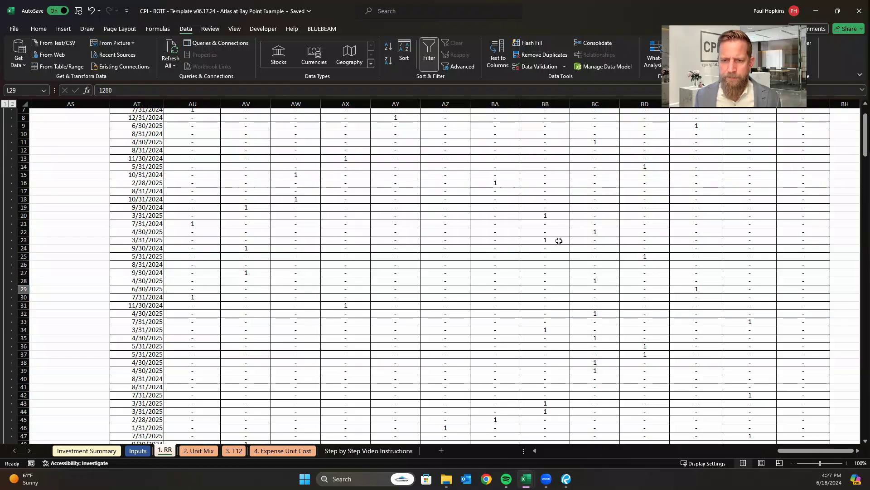
scroll(557, 243, down, 8)
scroll(557, 243, down, 20)
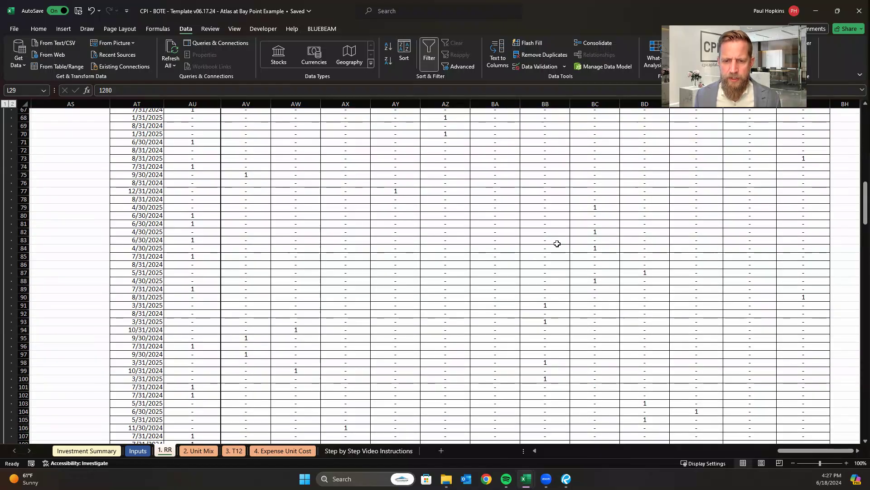
scroll(557, 244, down, 7)
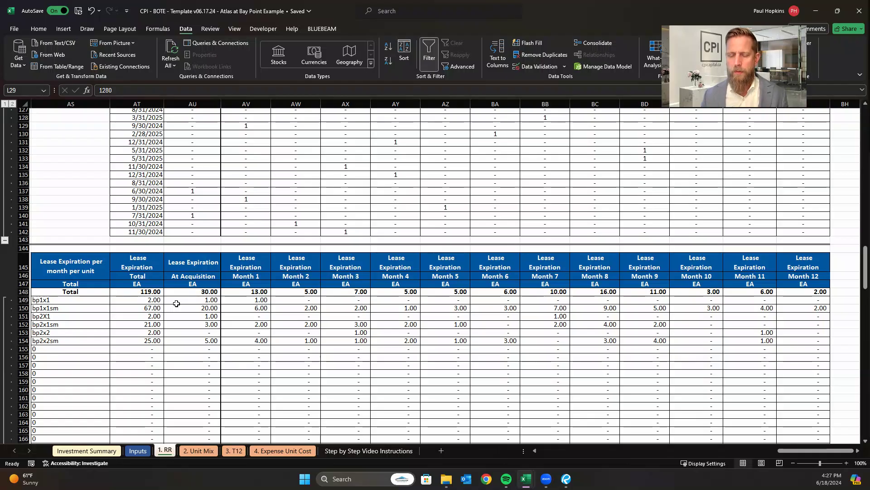
click(259, 293)
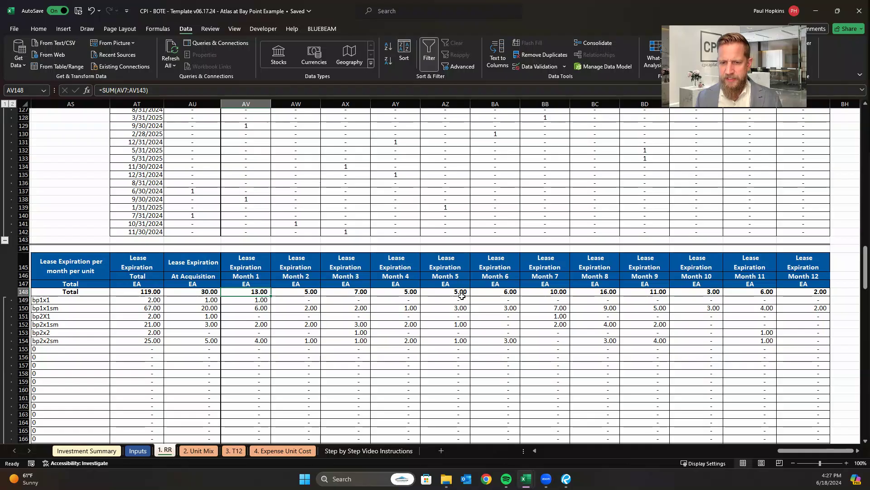
drag(297, 291, 442, 293)
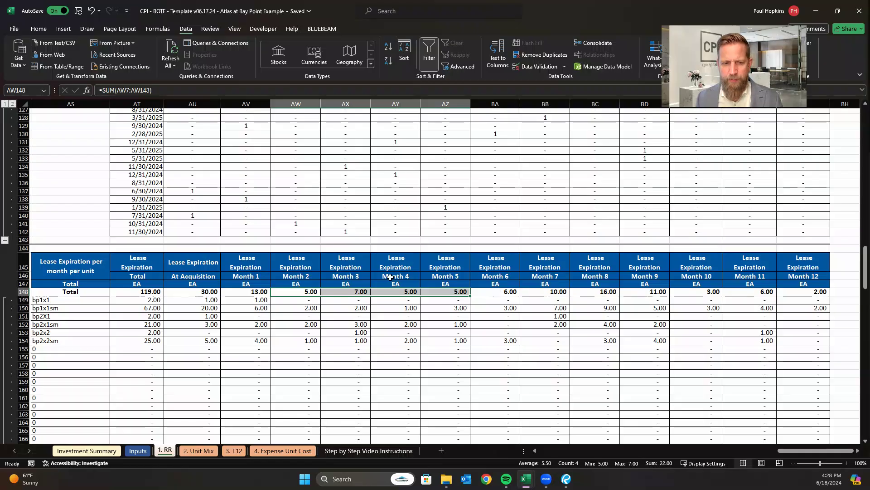
click(558, 292)
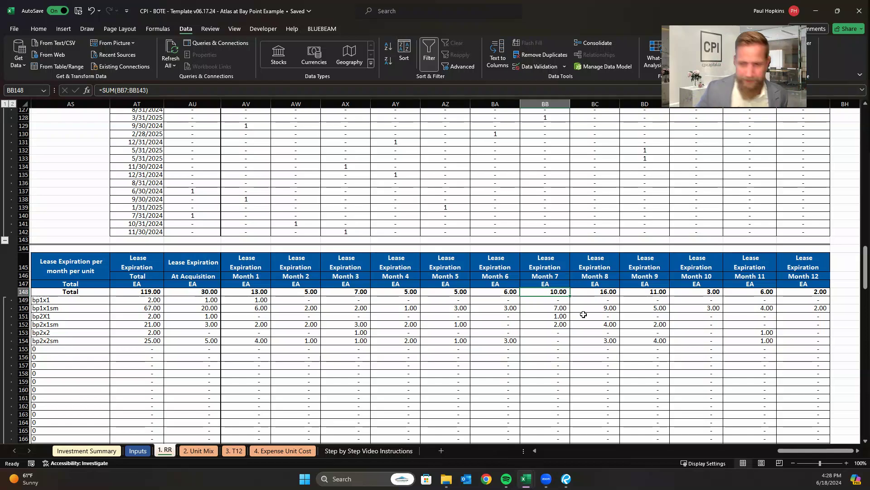
Review the Lease Expirations percentage row beneath the monthly expirations per unit type.
scroll(670, 235, down, 2)
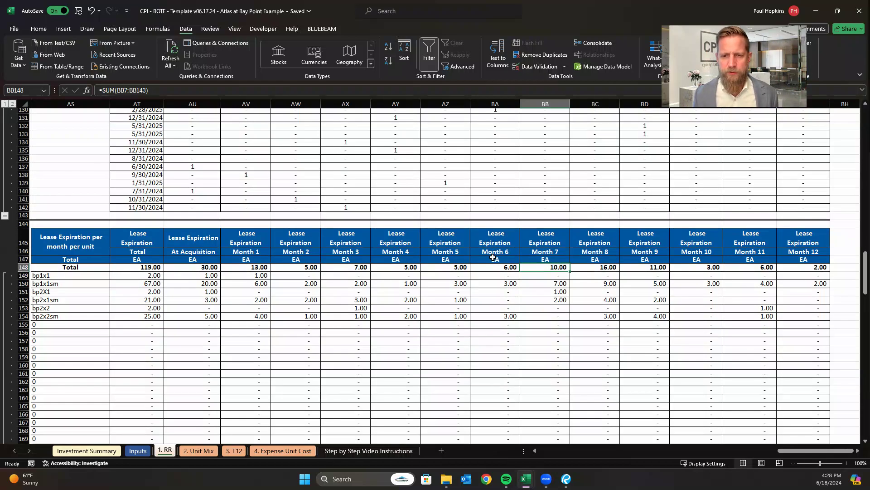
scroll(403, 242, down, 2)
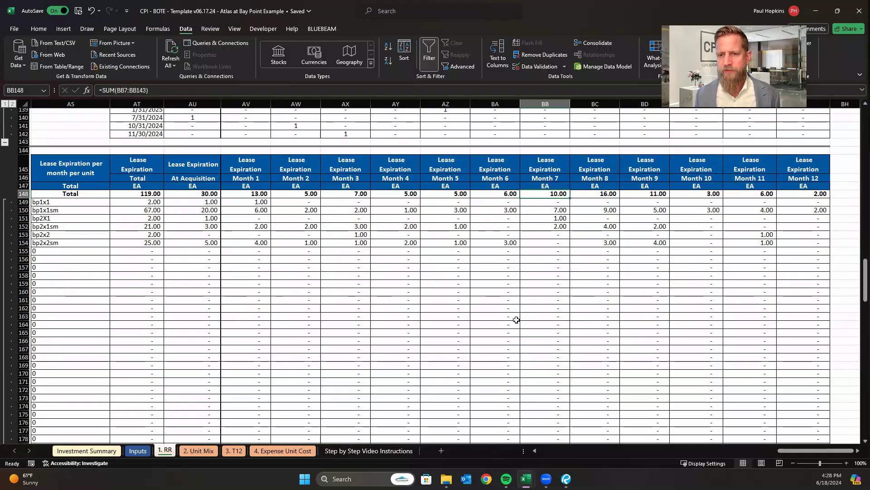
scroll(511, 317, down, 5)
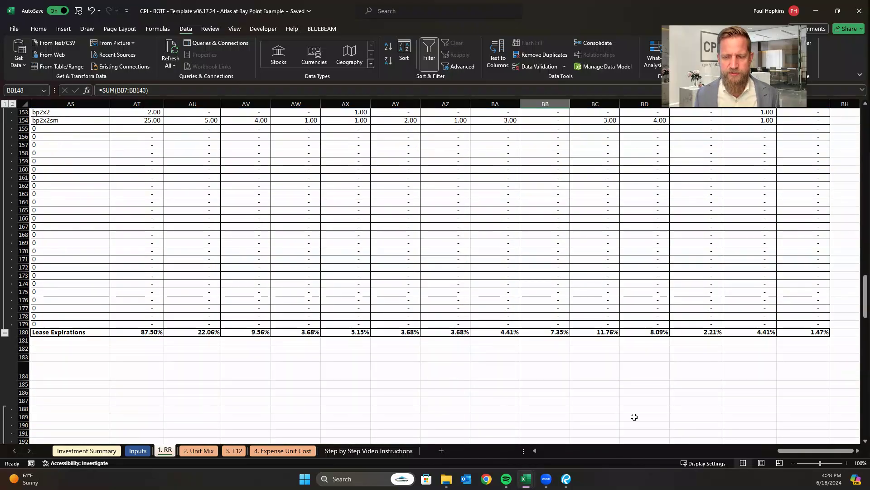
scroll(768, 417, down, 2)
scroll(794, 415, down, 1)
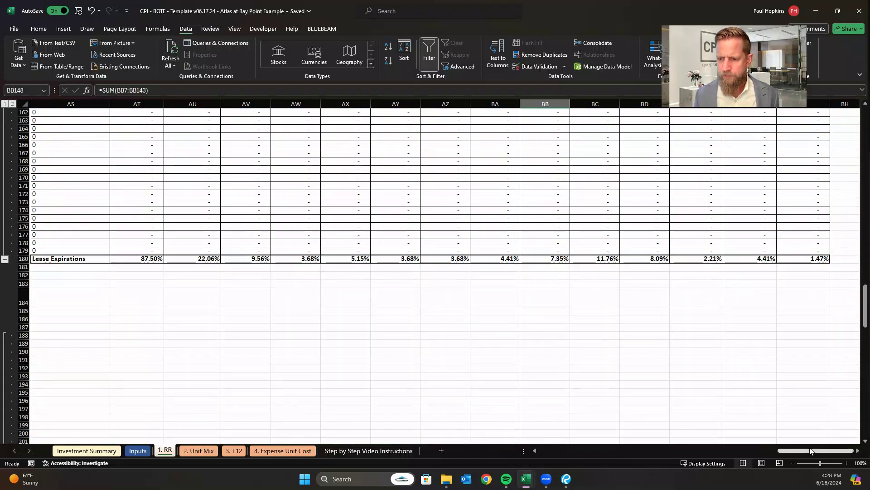
Examine the table of average unit rents if rents are increased to market upon lease expiration.
drag(779, 450, 687, 453)
scroll(435, 249, down, 1)
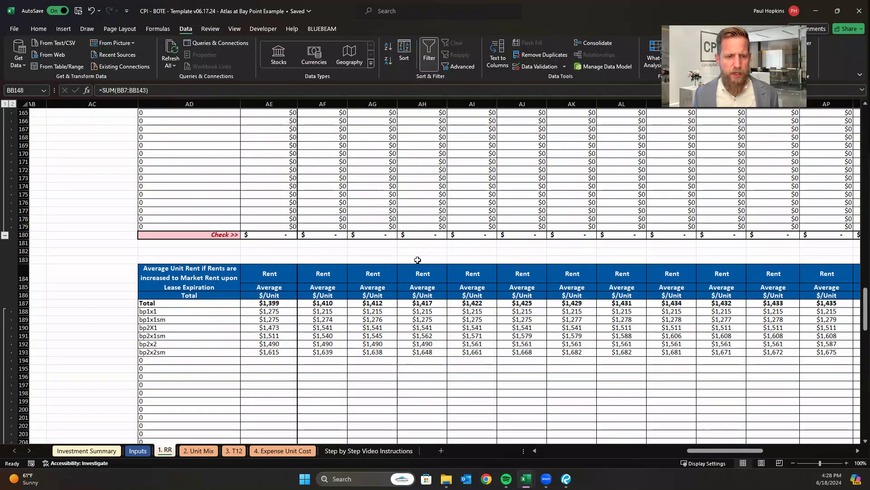
scroll(281, 272, down, 1)
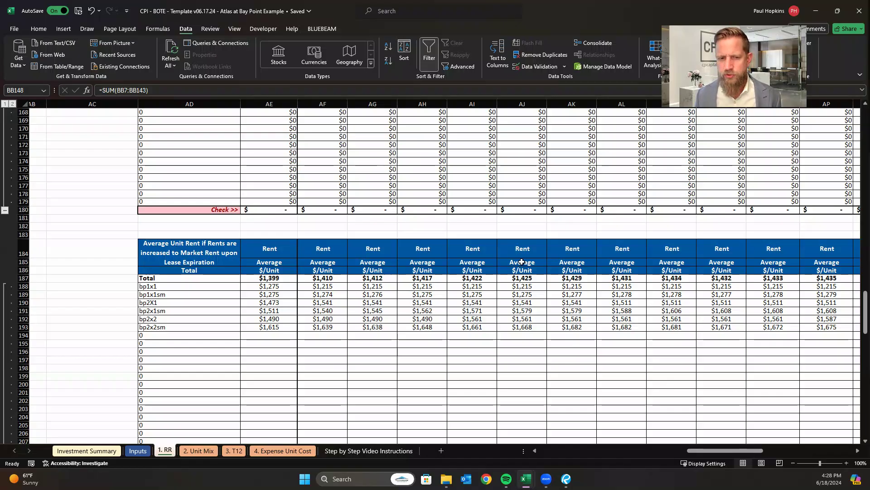
click(321, 278)
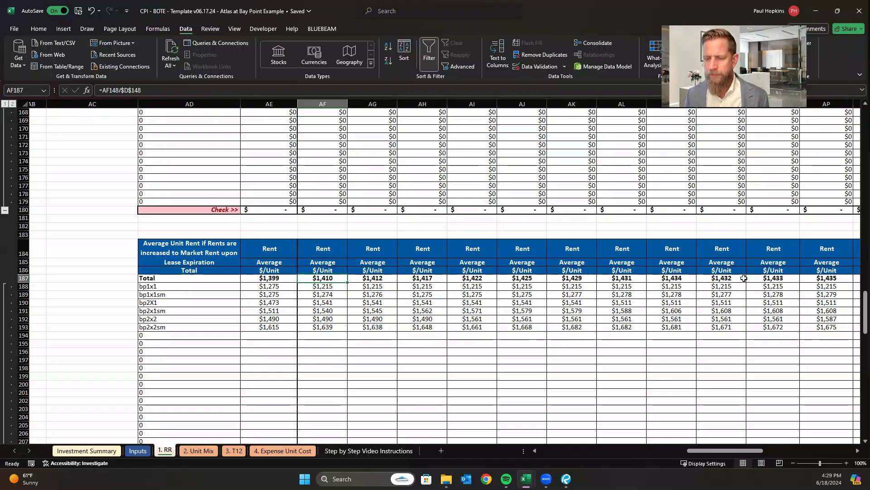
scroll(744, 278, down, 14)
scroll(738, 317, up, 4)
Review the length of residency table at the end of the rent roll, focusing on the 1-3 and 3-5 year percentages.
drag(707, 450, 414, 446)
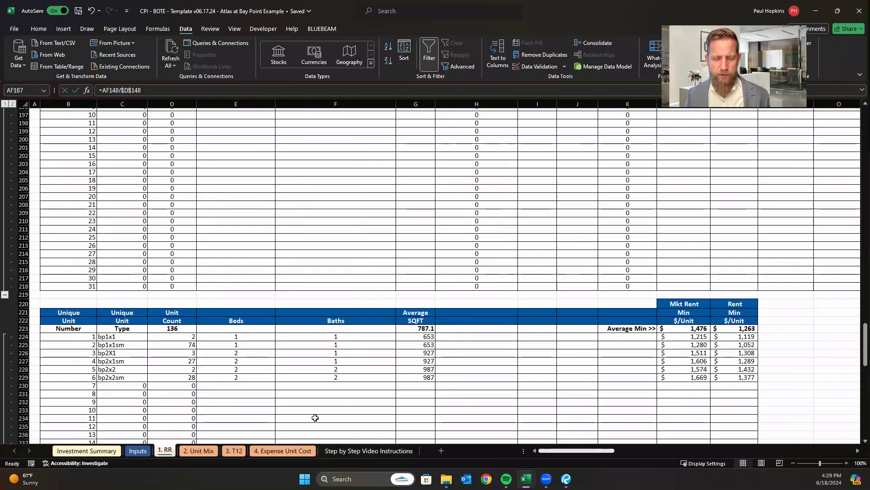
scroll(306, 344, down, 20)
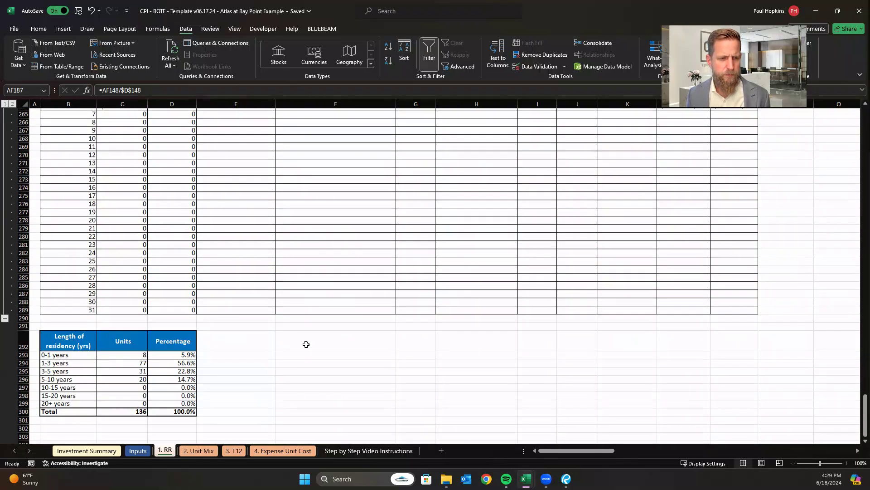
scroll(306, 344, down, 3)
click(307, 333)
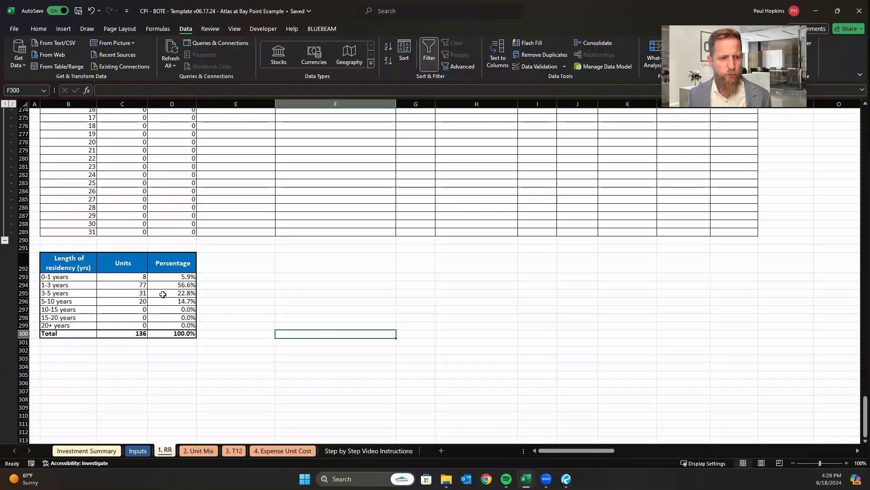
drag(176, 284, 176, 293)
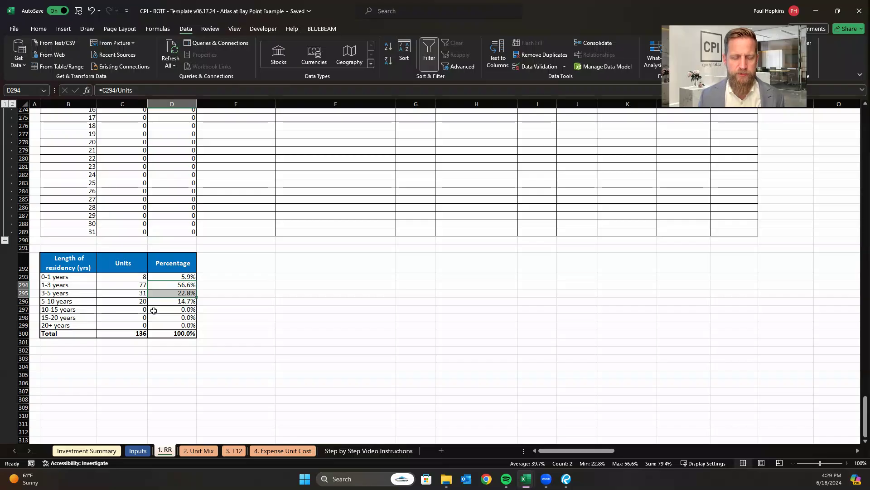
Open the 2. Unit Mix sheet and review its Target Rent Analysis and Summary of Unit Mix tables.
click(276, 308)
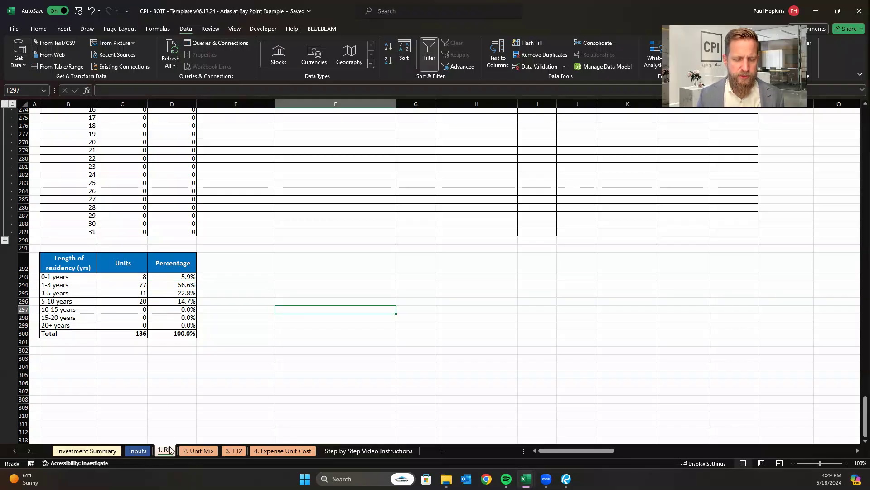
scroll(184, 418, up, 15)
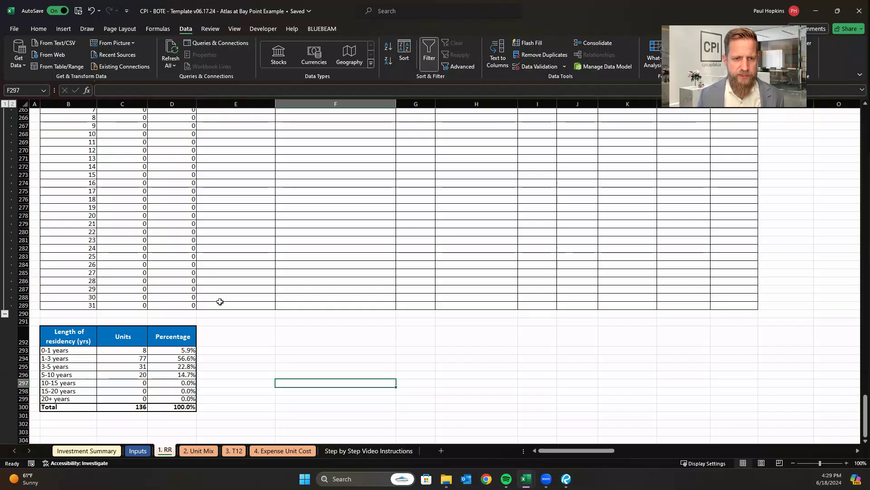
scroll(220, 301, up, 12)
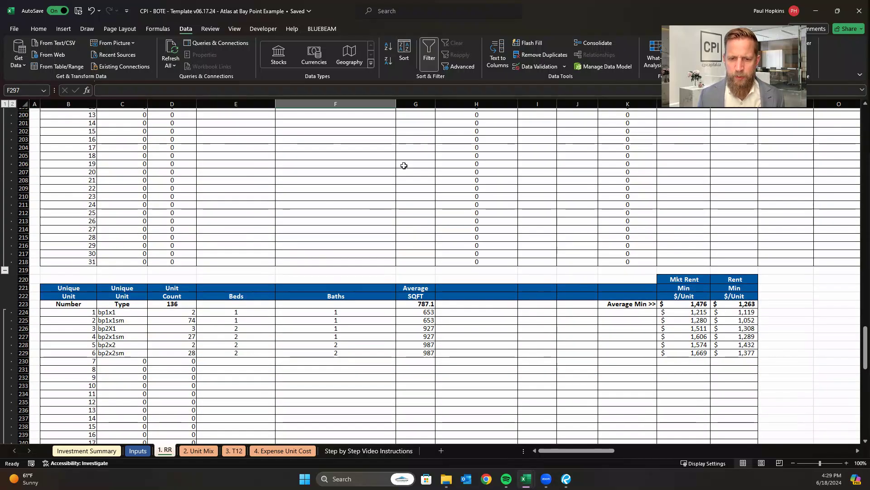
scroll(390, 217, up, 4)
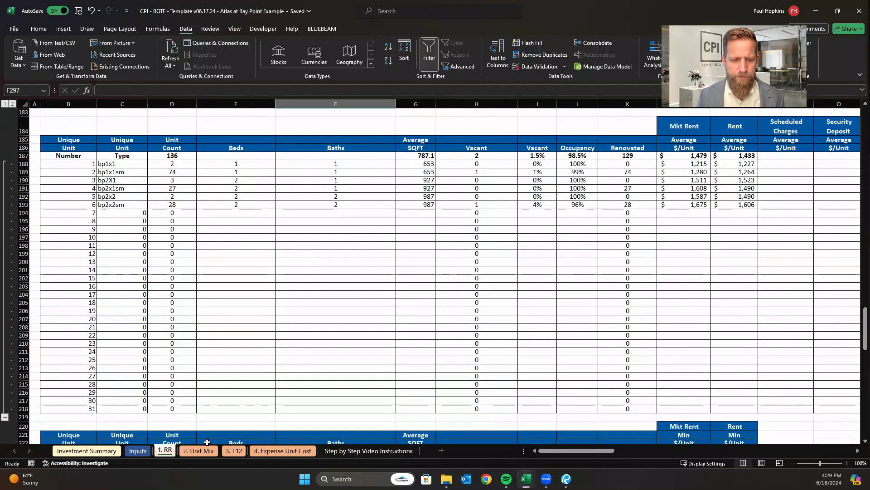
click(200, 452)
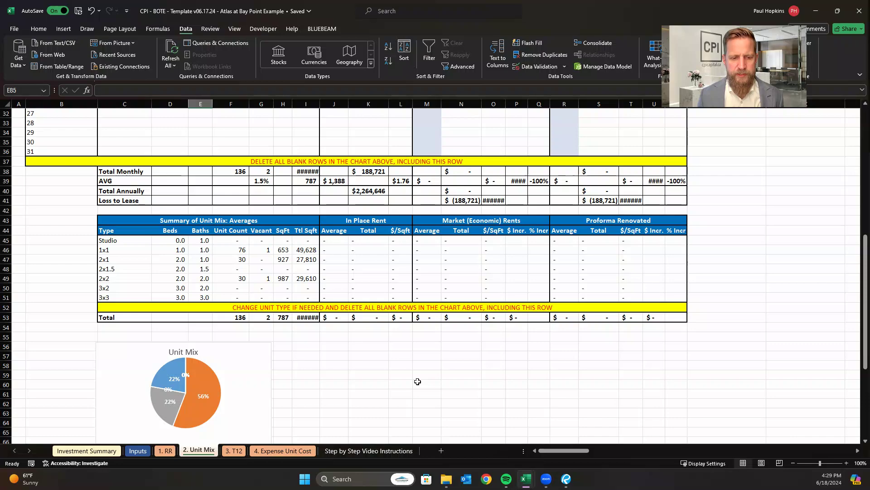
scroll(417, 382, up, 8)
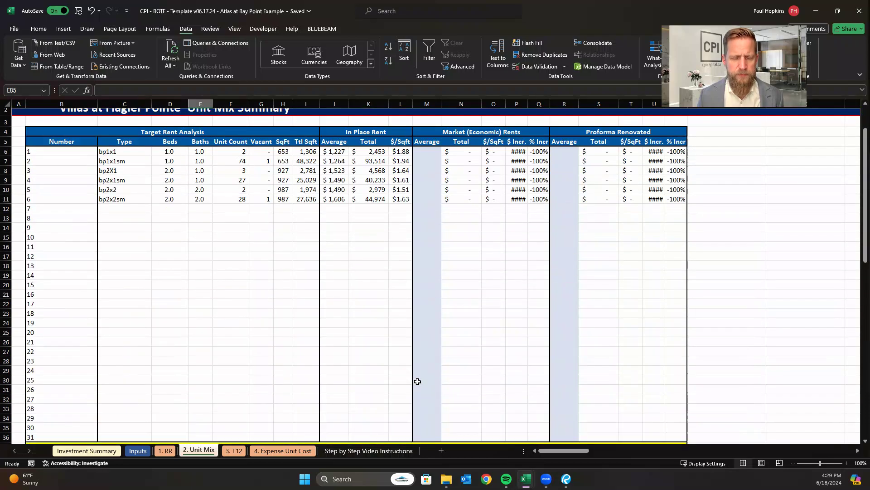
scroll(394, 332, down, 1)
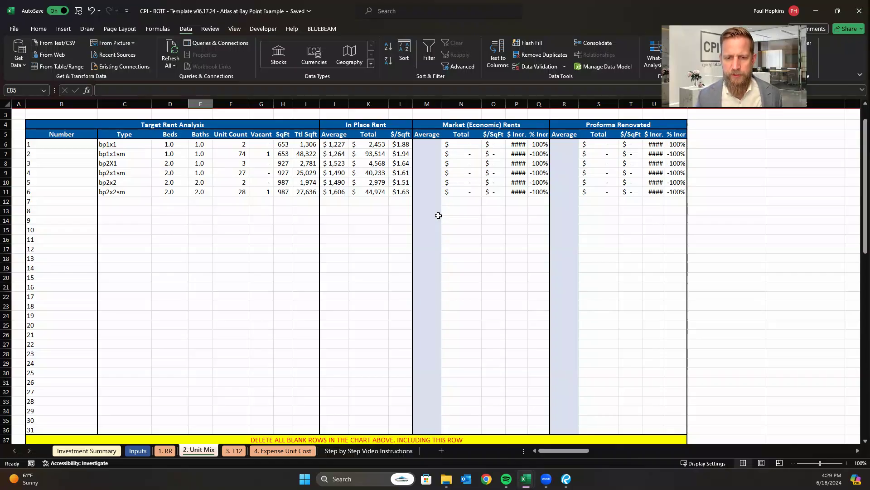
click(476, 275)
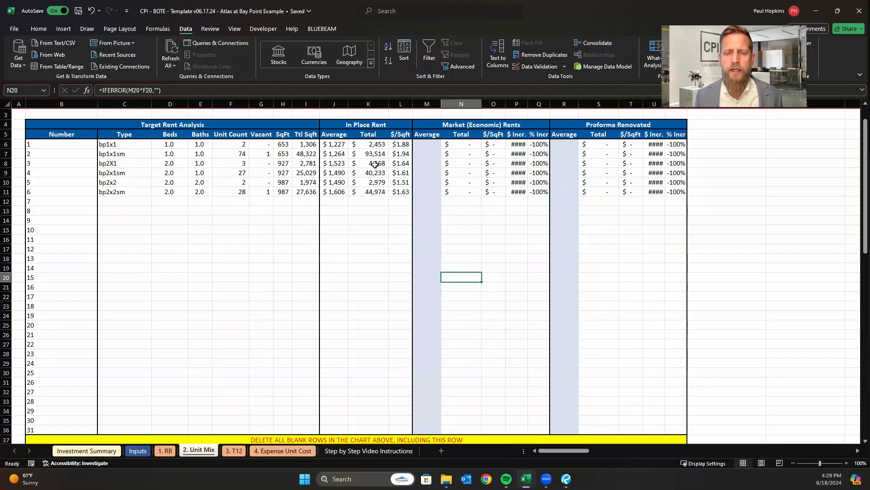
Autofit all column widths on the Unit Mix sheet.
click(6, 103)
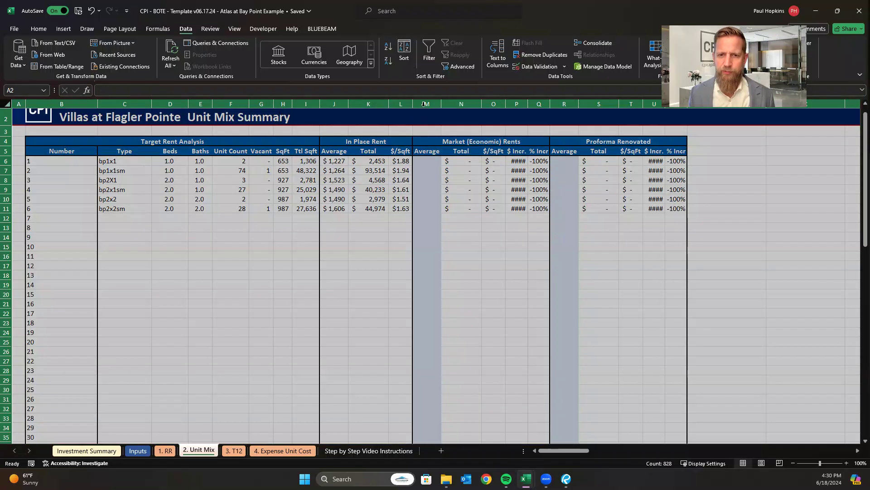
double_click(441, 104)
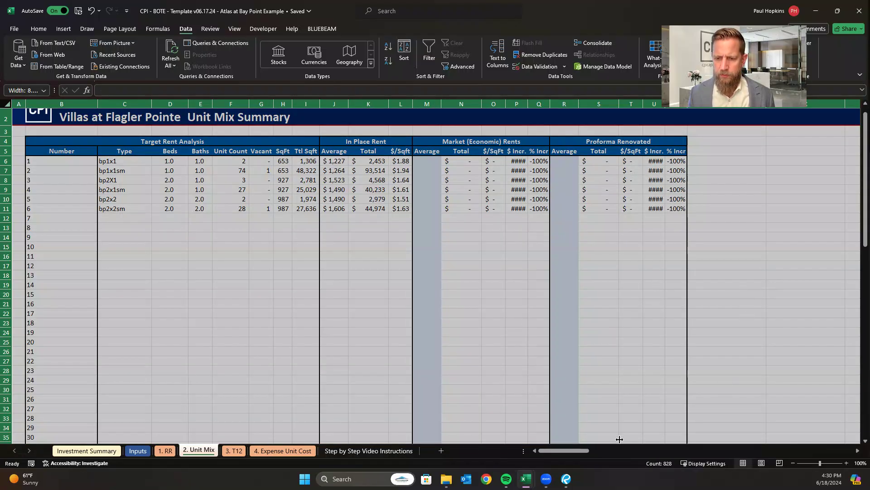
click(566, 322)
click(744, 285)
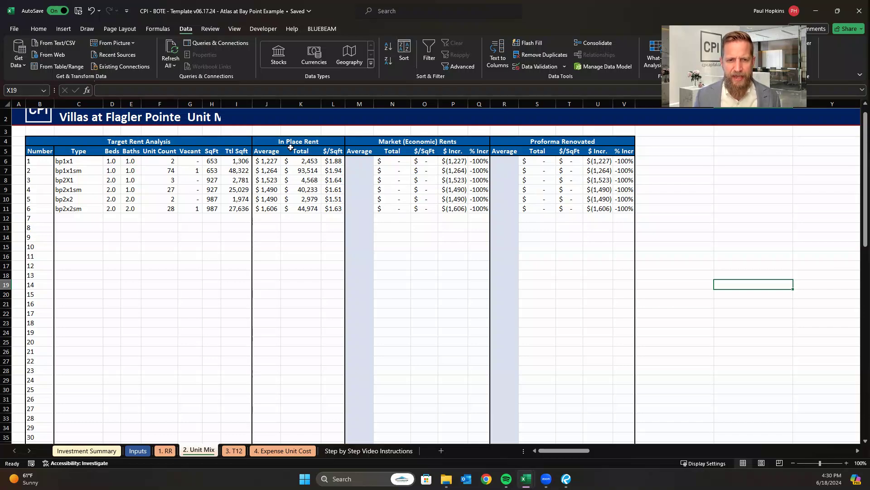
Delete the blank rows numbered 7 to 31 and the yellow instruction row from the Target Rent Analysis table.
click(331, 293)
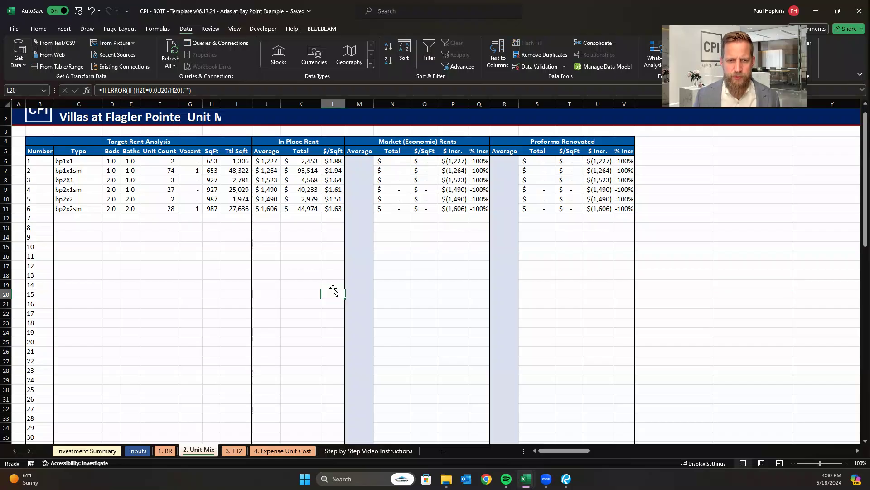
scroll(428, 313, down, 3)
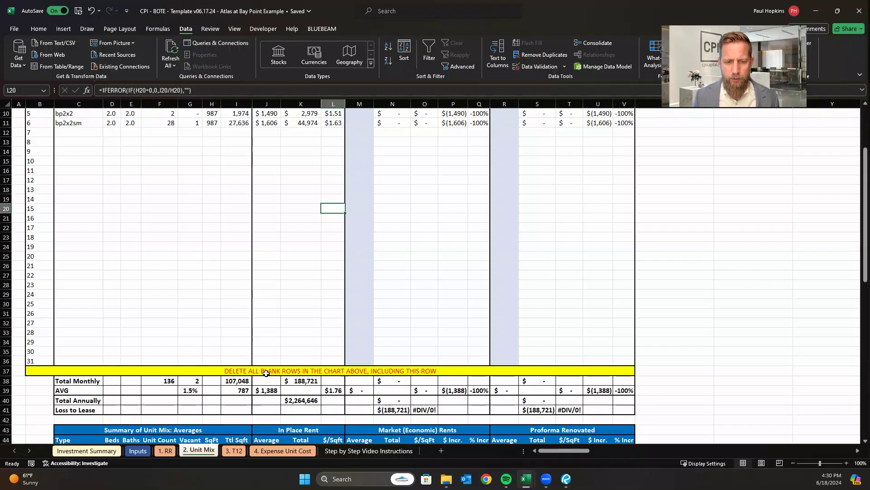
click(6, 132)
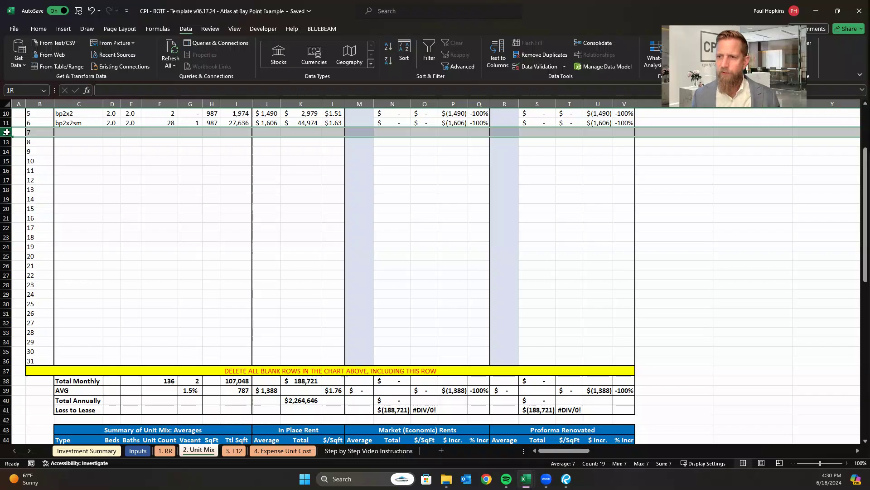
drag(5, 143, 4, 374)
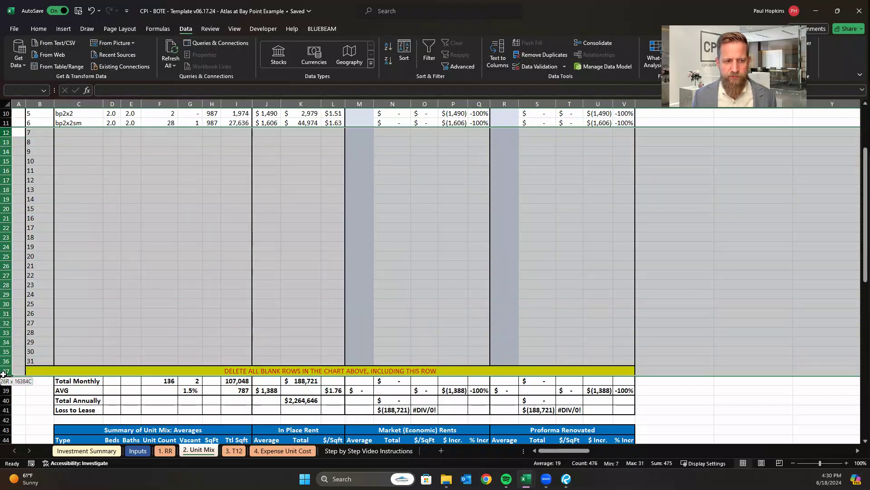
right_click(10, 271)
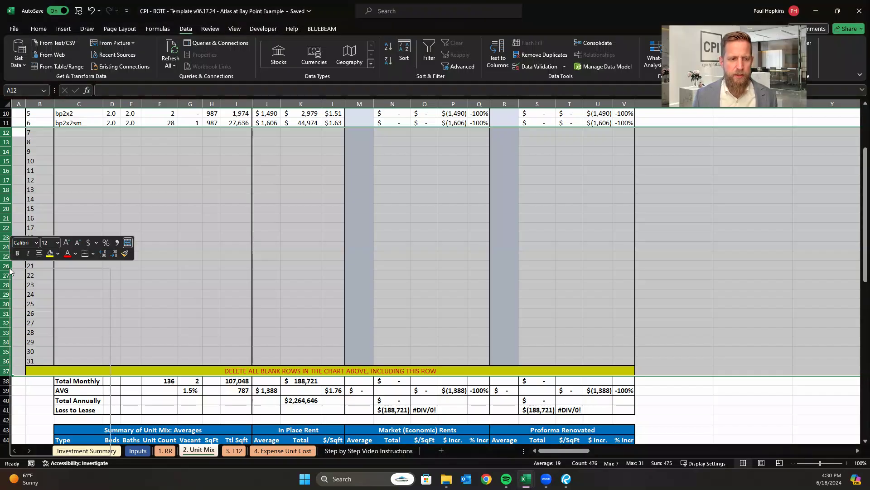
click(30, 371)
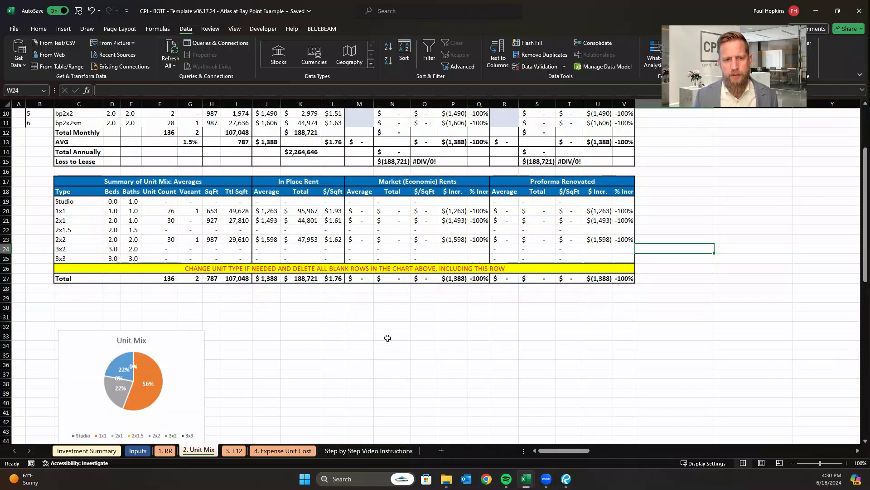
click(403, 347)
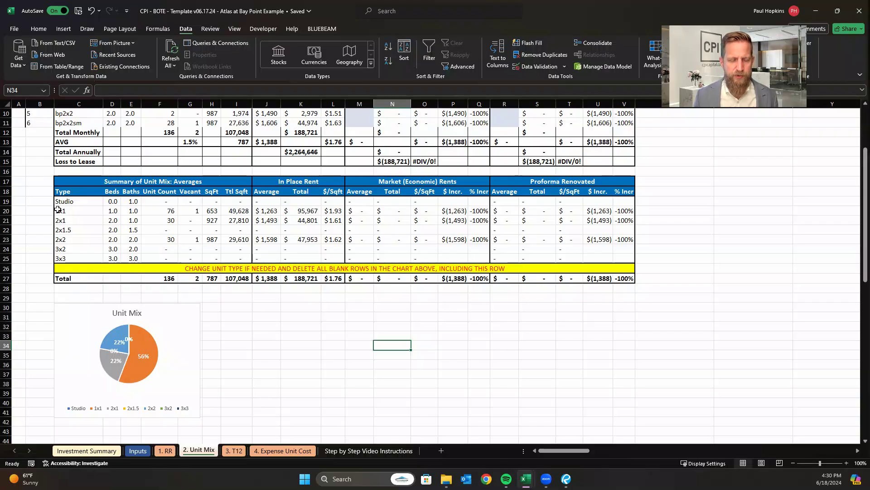
Examine the unit types in the Summary of Unit Mix and the formula behind the 1x1 unit count.
click(73, 200)
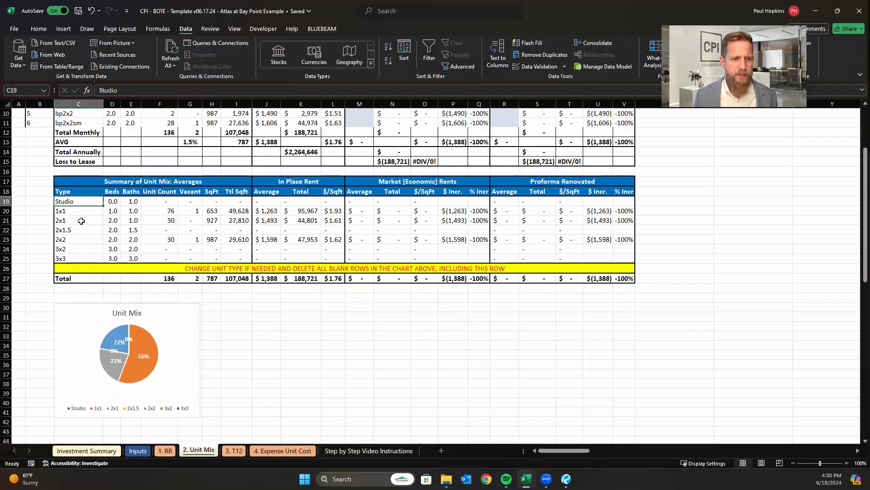
scroll(83, 247, up, 3)
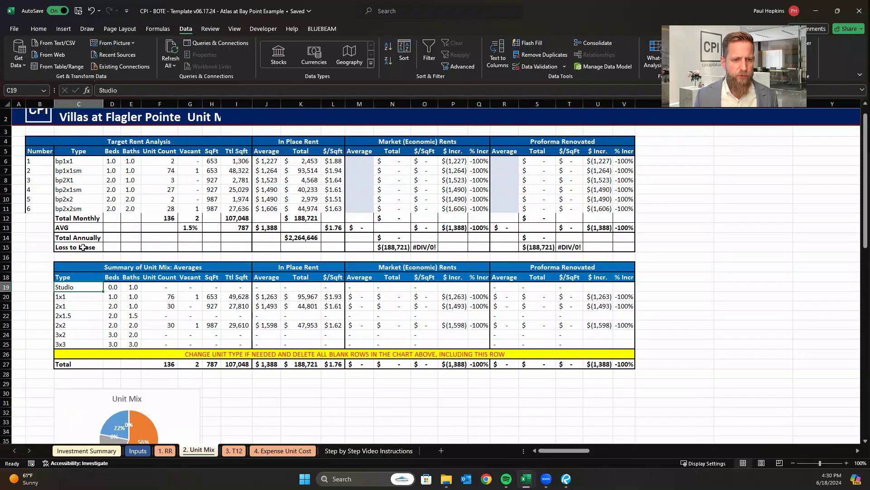
click(111, 295)
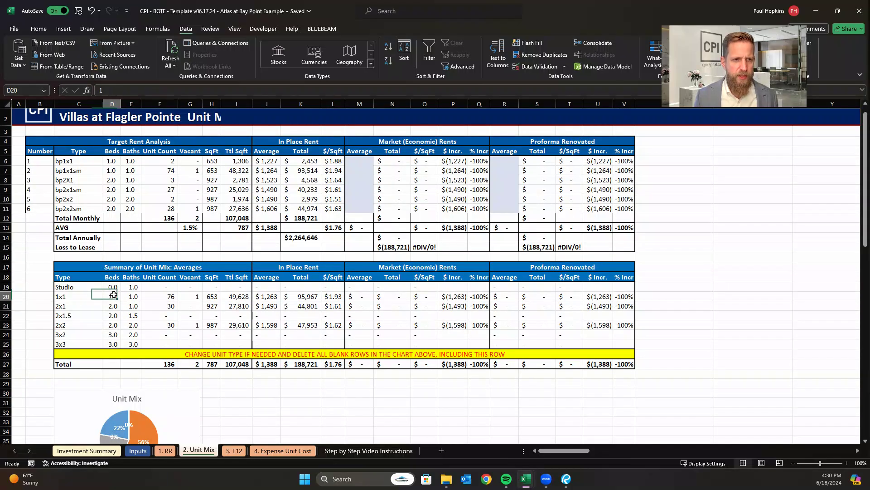
click(80, 293)
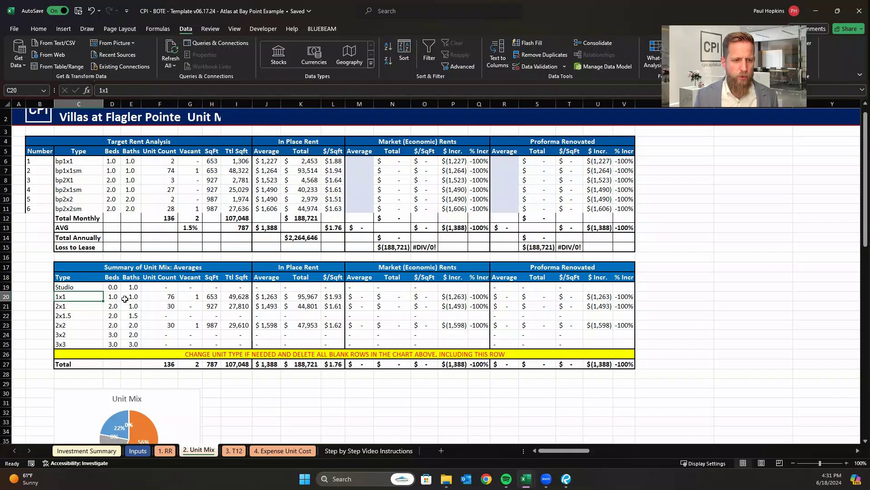
click(161, 298)
click(251, 88)
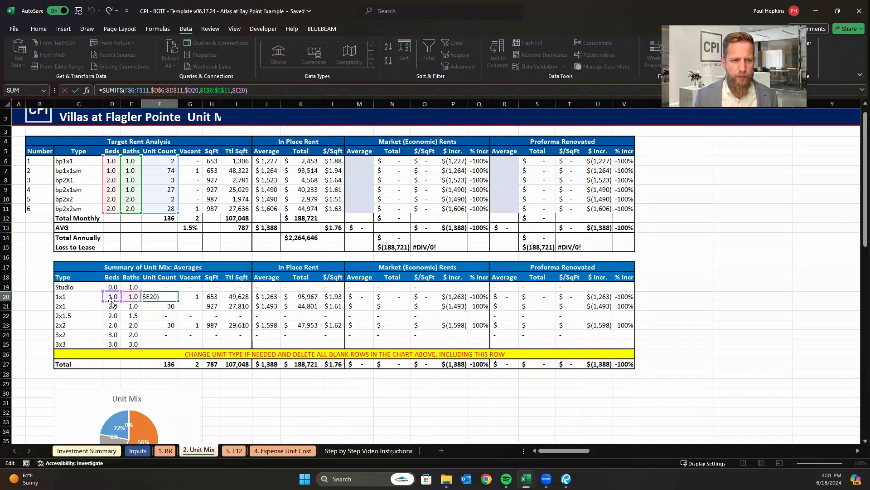
Change the 2x1.5 row's baths to 1 in the Summary of Unit Mix and check its unit count against the 2x1 row.
click(83, 314)
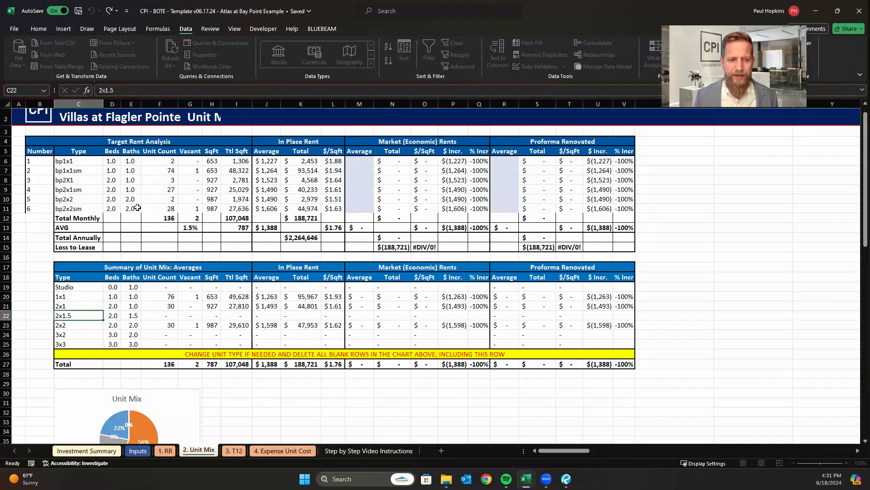
click(112, 313)
click(133, 315)
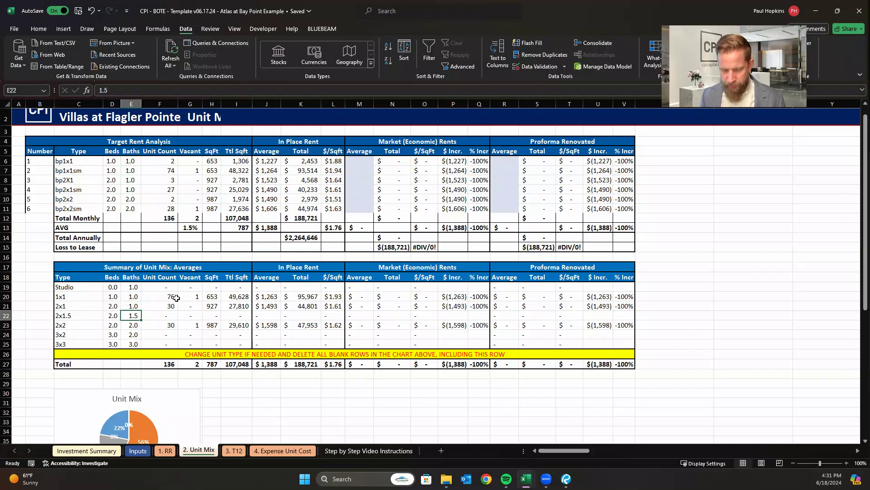
key(Left)
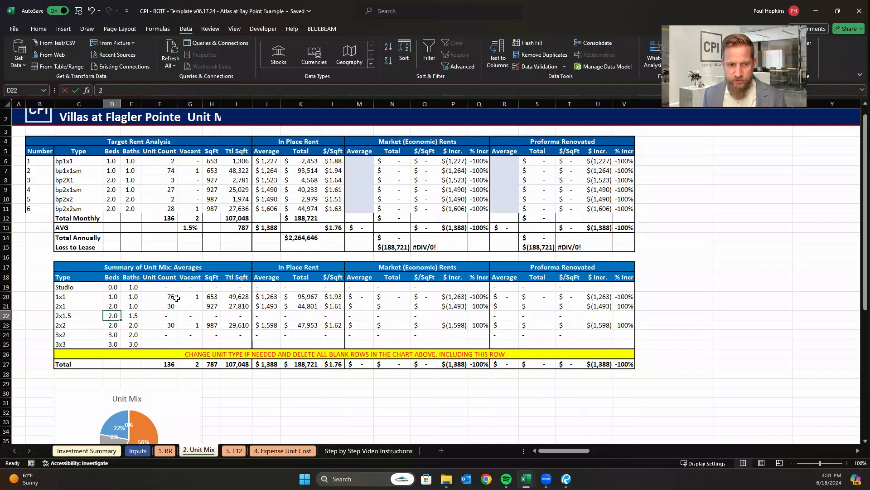
key(F2)
key(Escape)
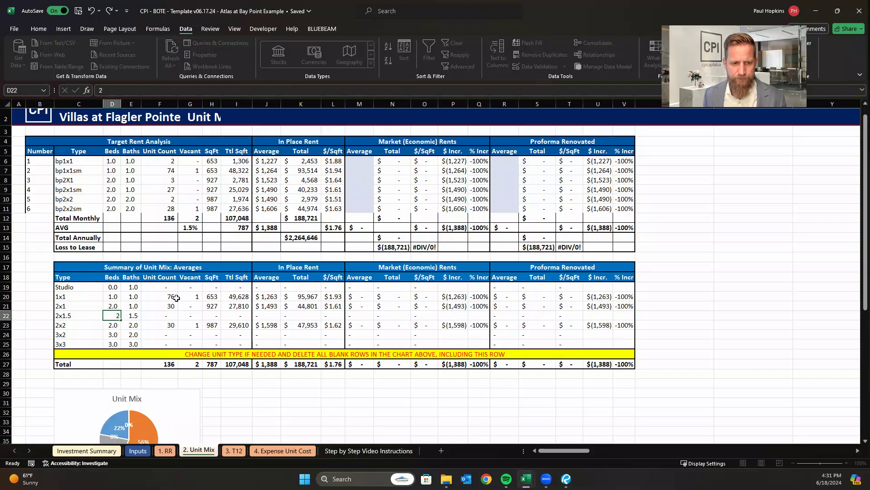
key(Right)
key(F2)
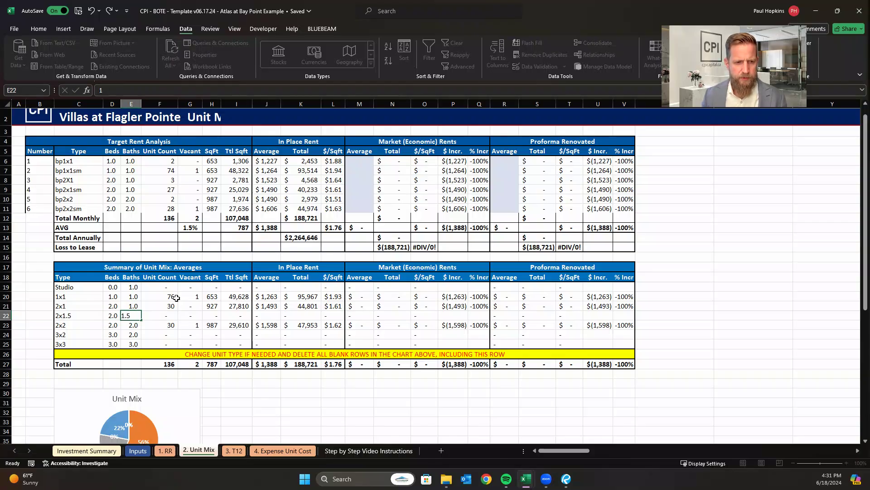
click(173, 345)
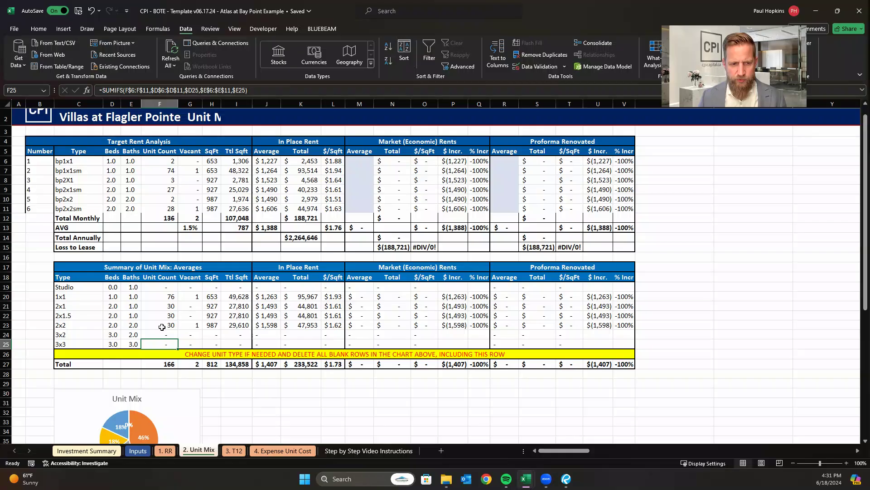
click(170, 306)
click(165, 313)
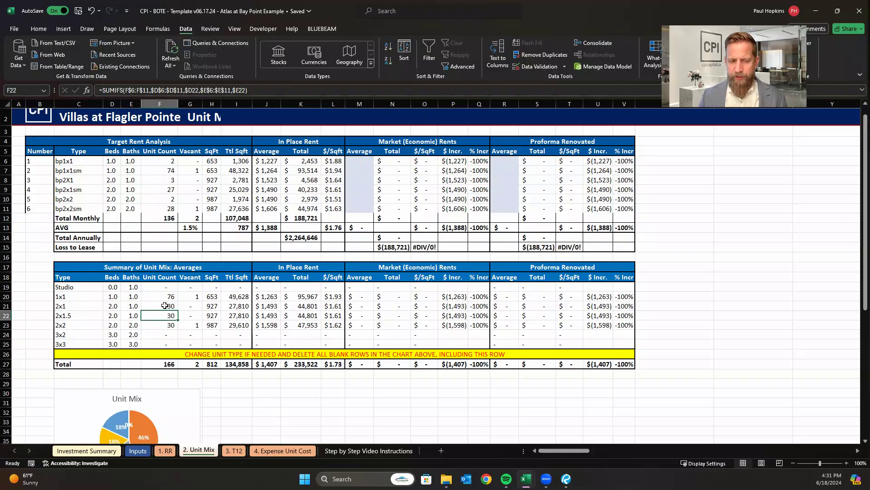
Delete the 2x1.5, 3x2 and 3x3 rows and the yellow instruction row from the Summary of Unit Mix table.
click(5, 315)
right_click(4, 315)
click(34, 232)
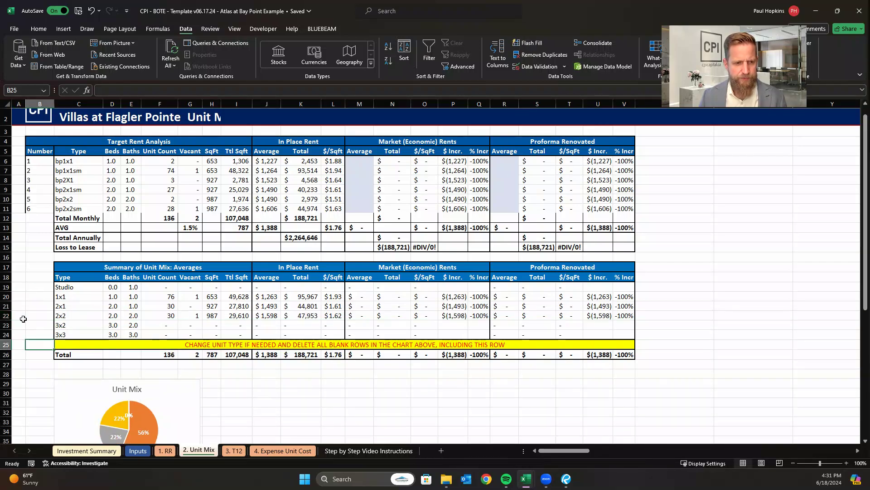
drag(7, 325, 9, 347)
right_click(11, 339)
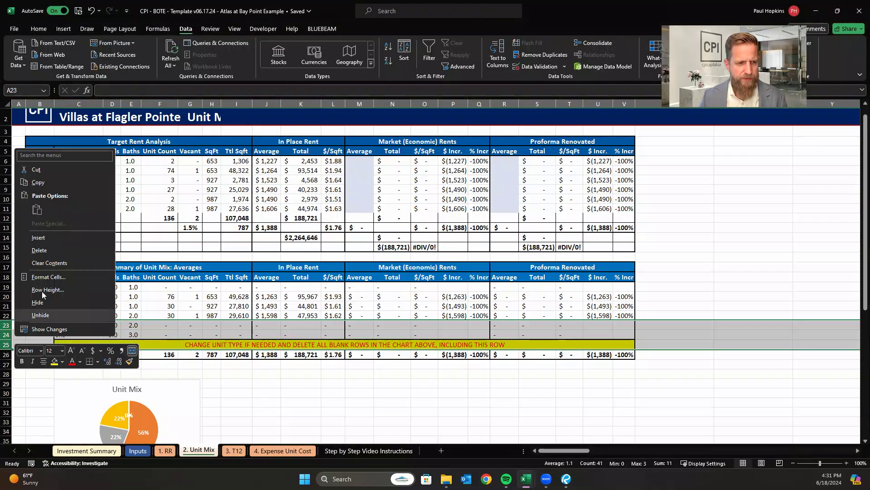
click(49, 263)
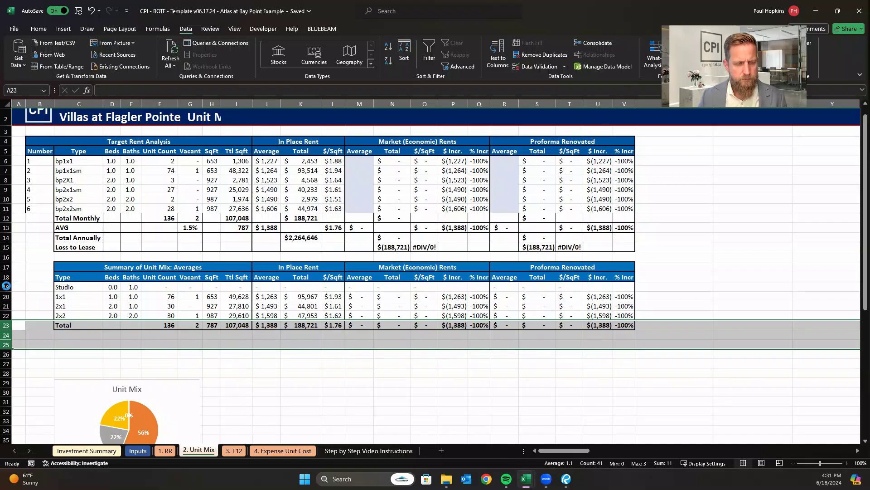
Delete the Studio row from the Summary of Unit Mix table.
click(42, 290)
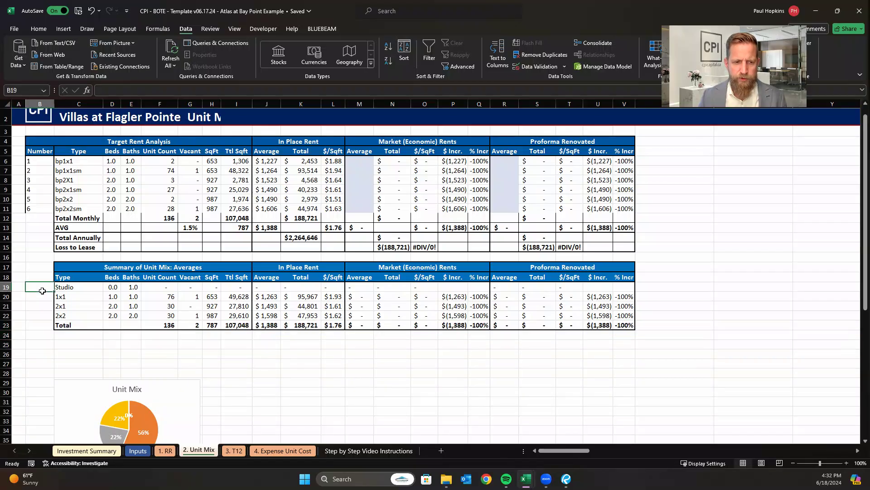
click(8, 287)
right_click(8, 287)
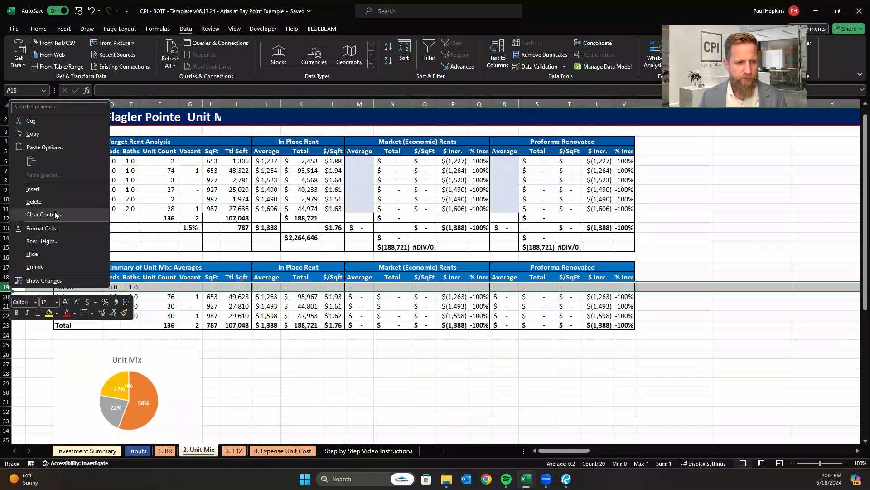
click(34, 201)
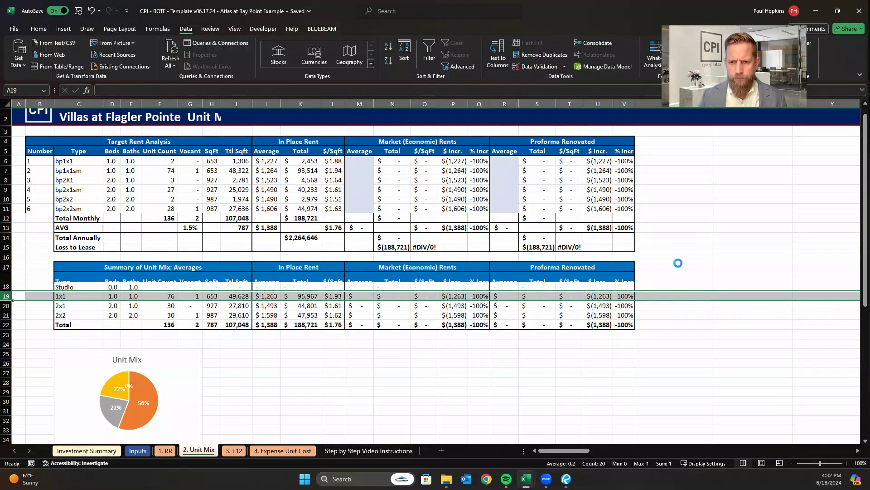
click(688, 249)
scroll(249, 281, down, 1)
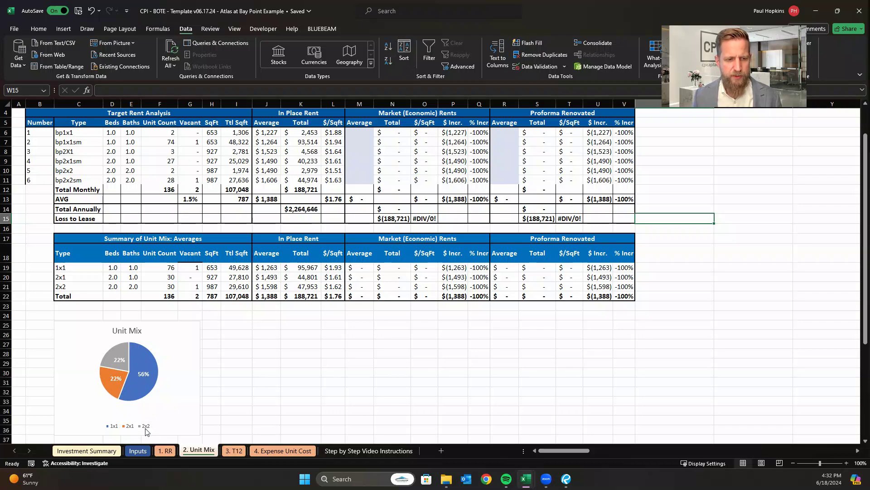
Review the Unit Mix pie chart on the Investment Summary sheet and return to the Unit Mix sheet.
click(88, 451)
scroll(429, 285, down, 4)
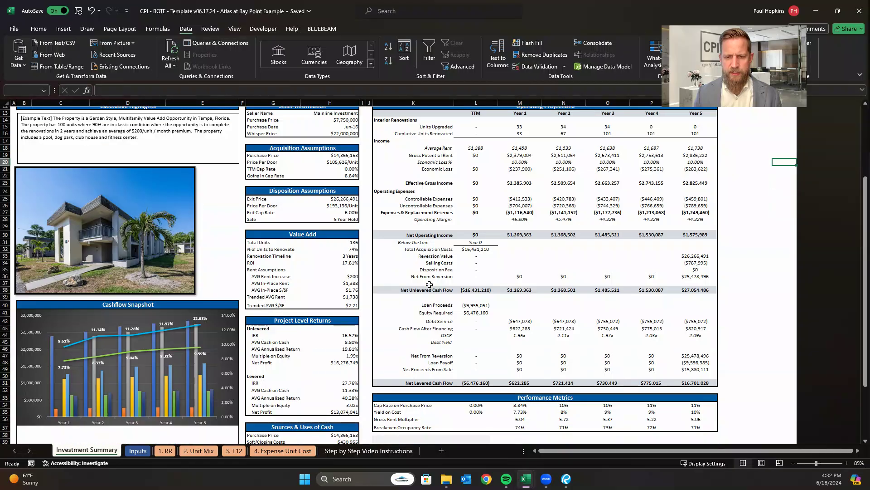
scroll(429, 285, down, 11)
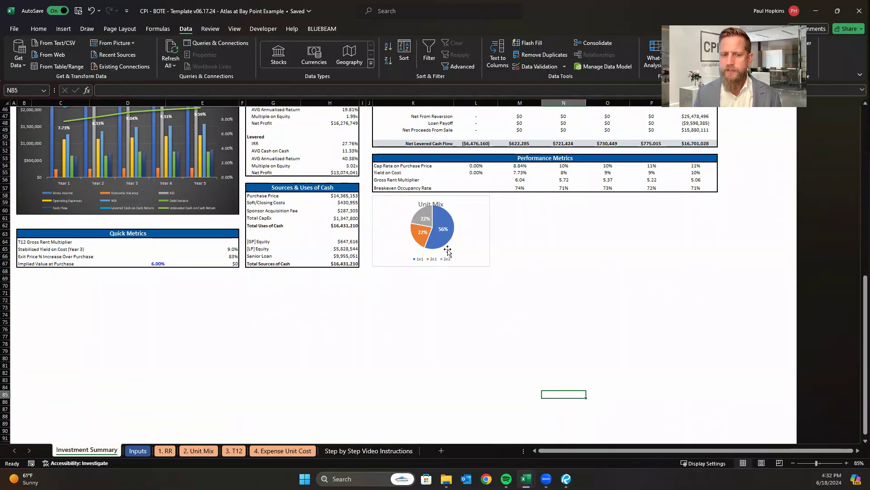
scroll(453, 298, up, 2)
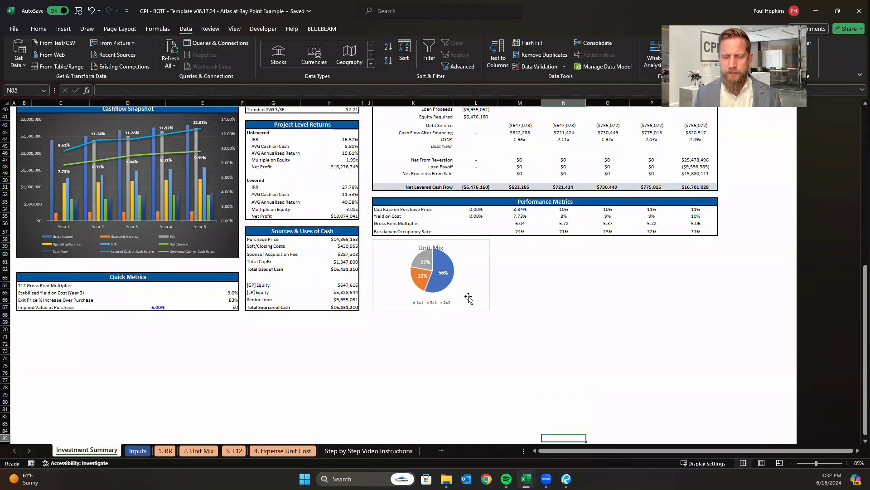
scroll(468, 297, up, 1)
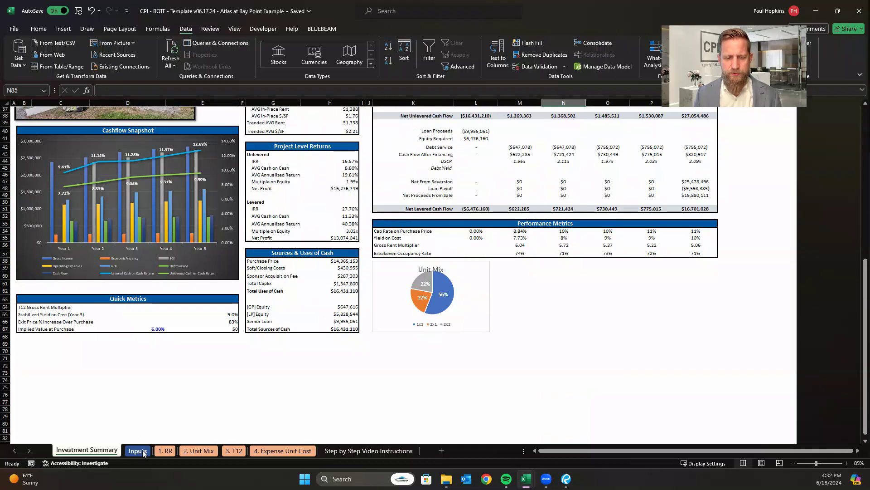
click(199, 450)
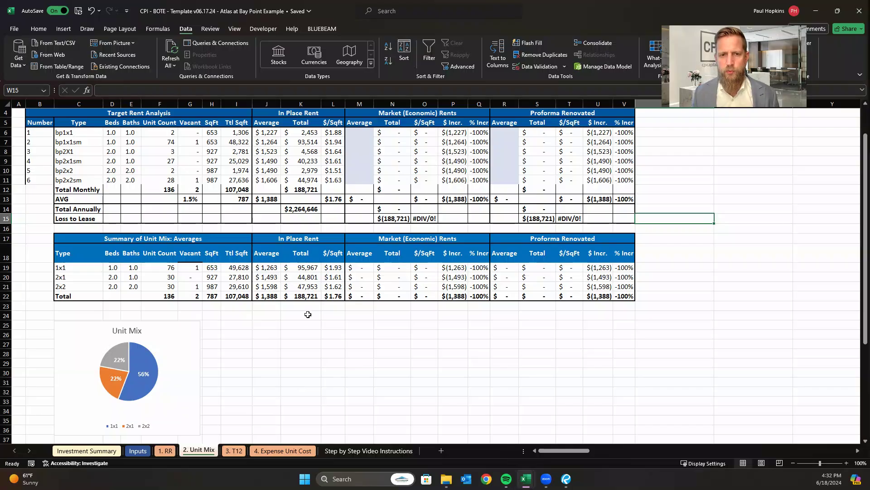
click(315, 344)
scroll(326, 312, up, 1)
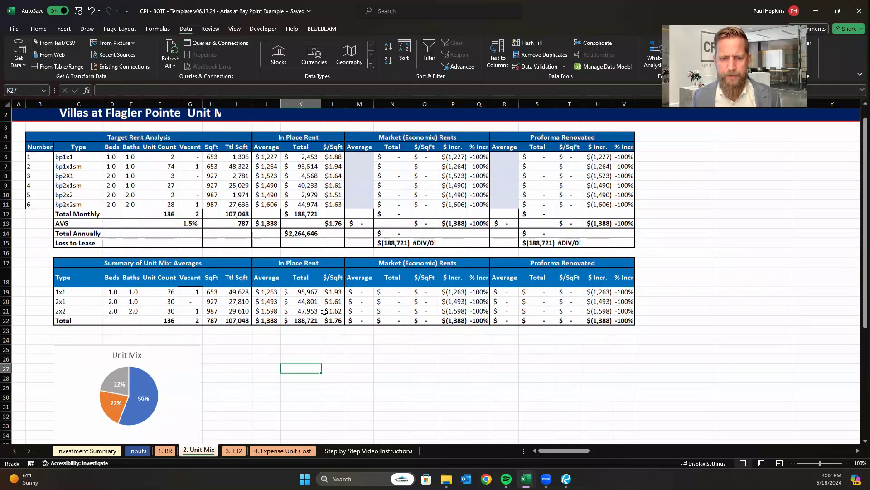
Examine the formulas behind Average In Place Rent and Average SQFT on the Inputs sheet.
click(138, 451)
click(319, 246)
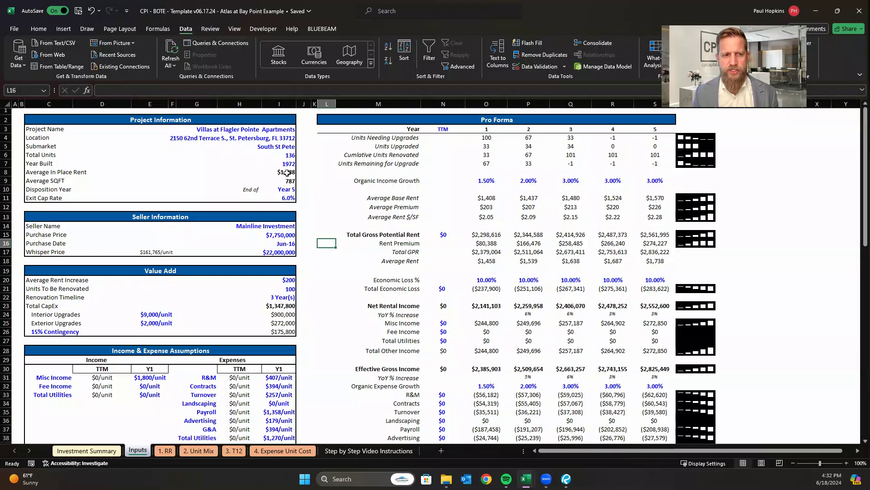
click(287, 174)
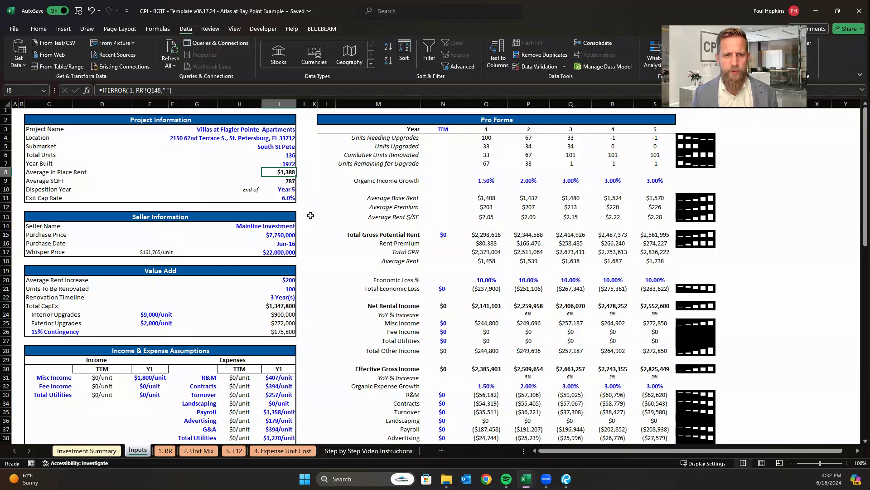
click(305, 199)
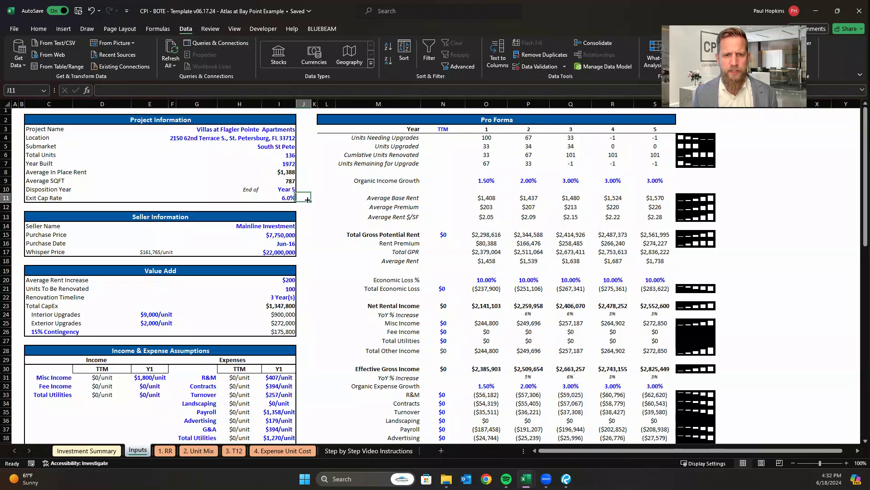
click(290, 181)
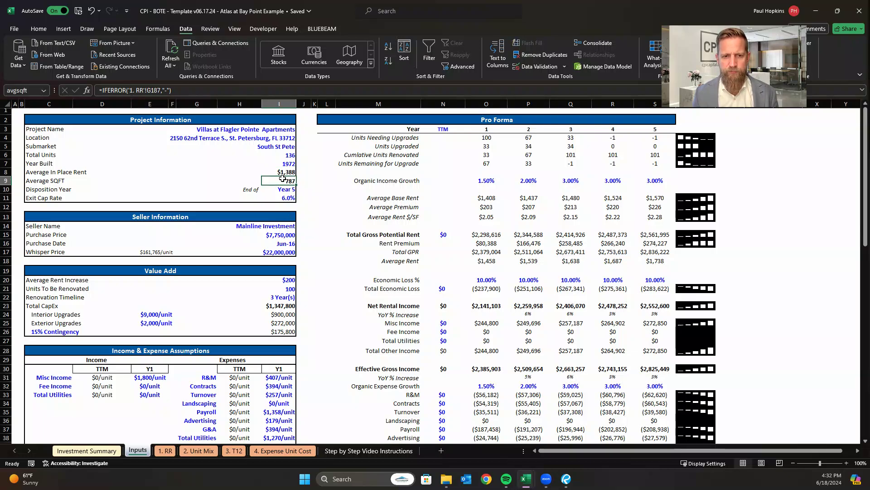
Compare the average square footage and in-place rent in the Unit Mix sheet's AVG row with the Inputs sheet.
click(197, 451)
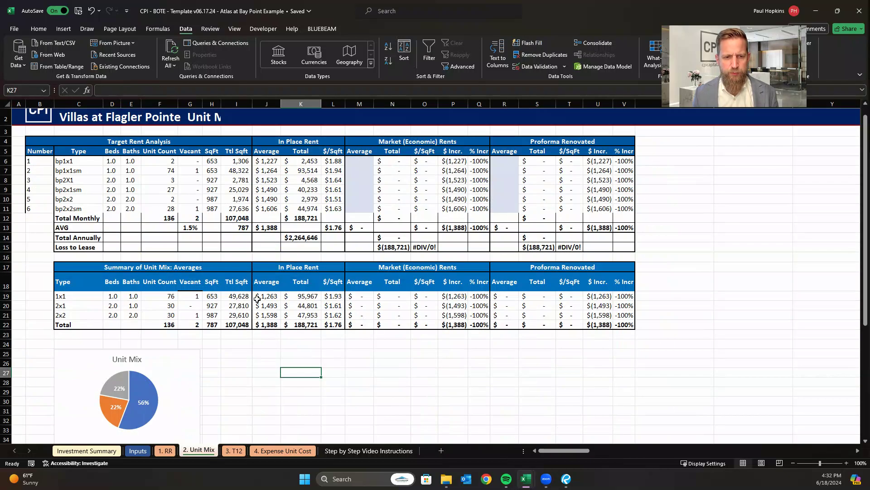
click(236, 228)
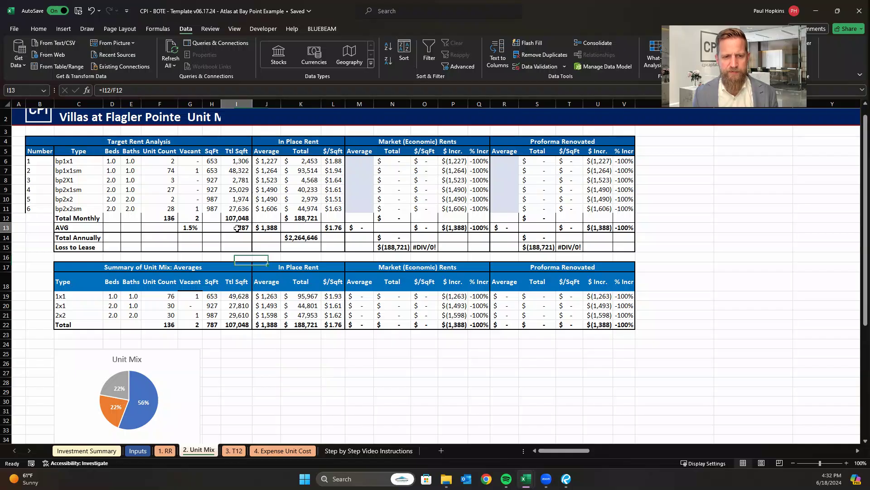
click(264, 227)
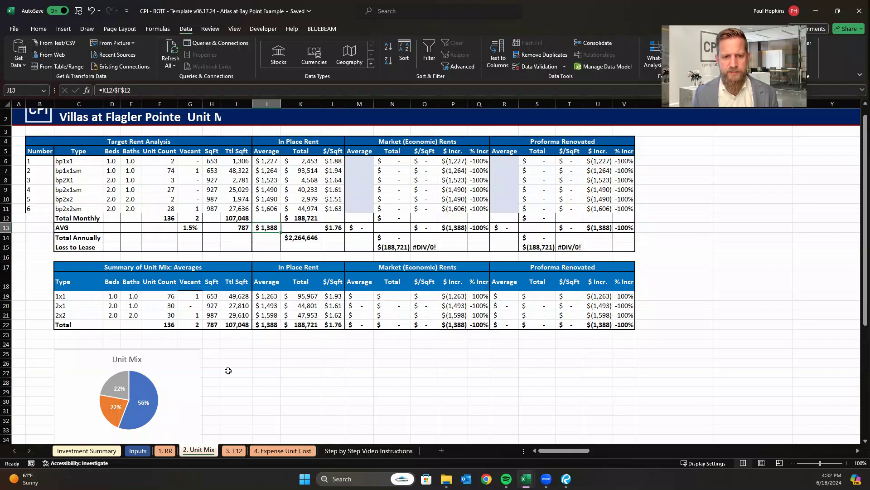
click(165, 451)
click(137, 452)
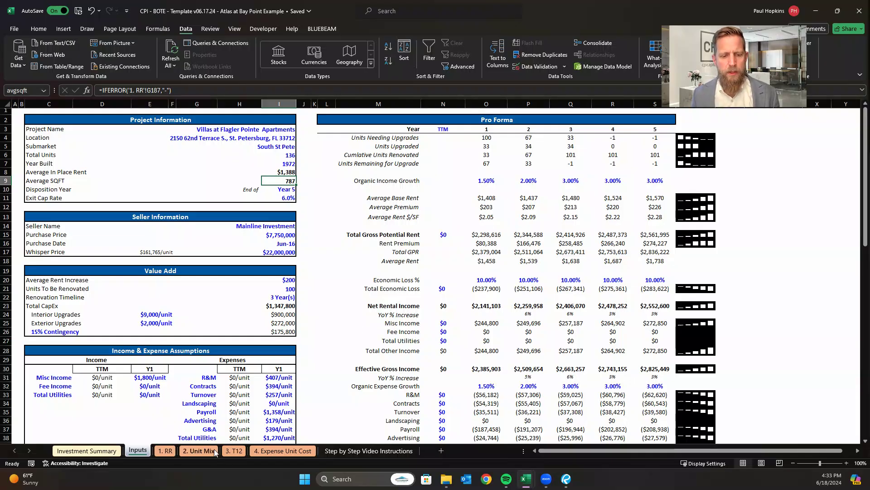
Copy the six unit types' average Mkt Rent from the RR sheet as values into the Market (Economic) Rents Average column on Unit Mix.
click(199, 450)
click(449, 380)
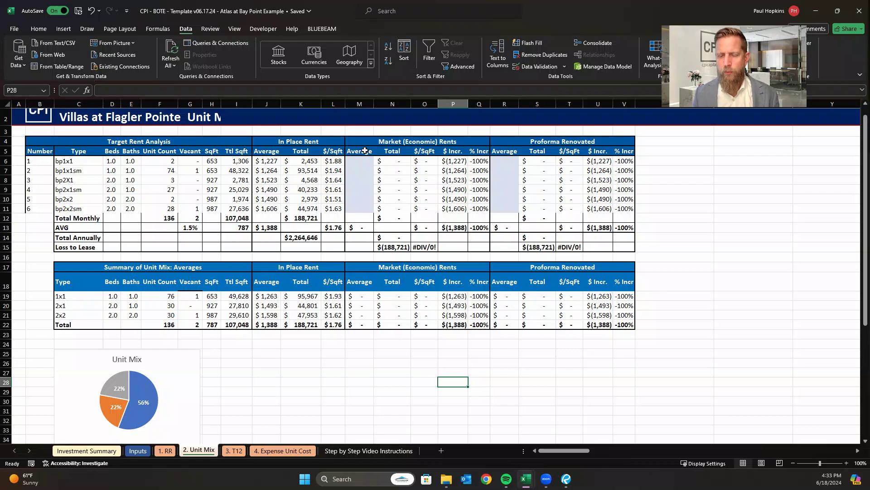
drag(364, 159, 356, 211)
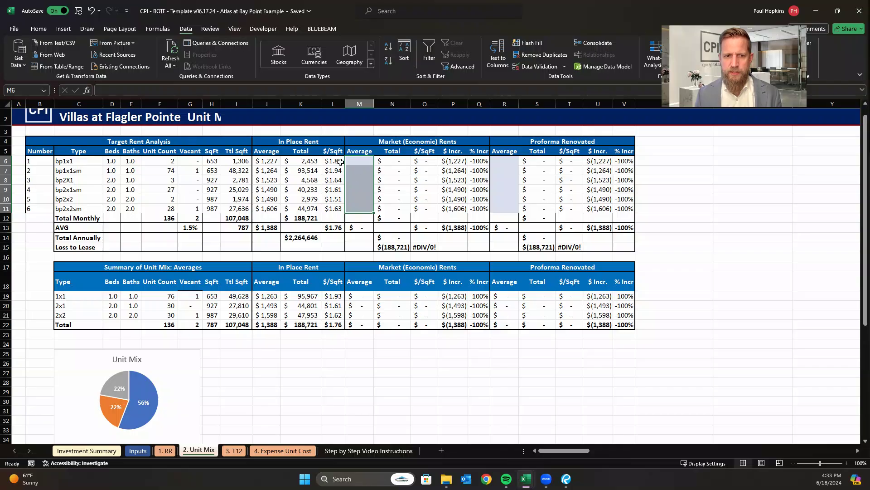
click(164, 452)
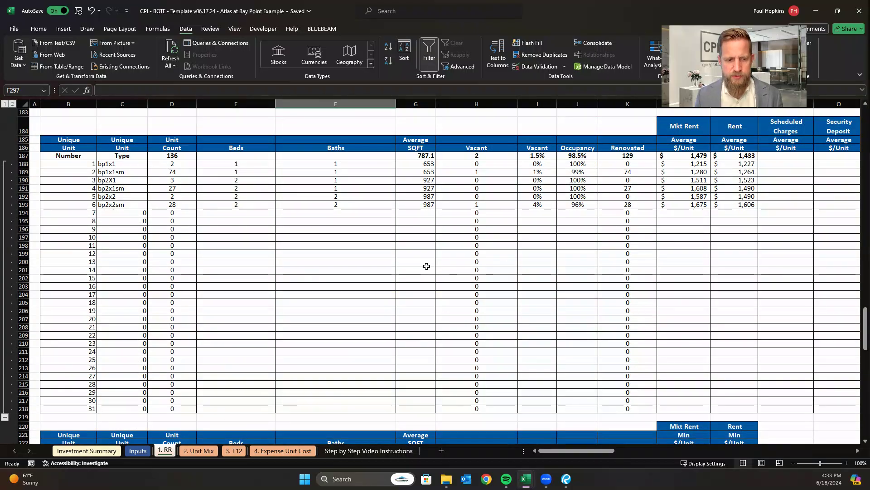
scroll(427, 266, down, 5)
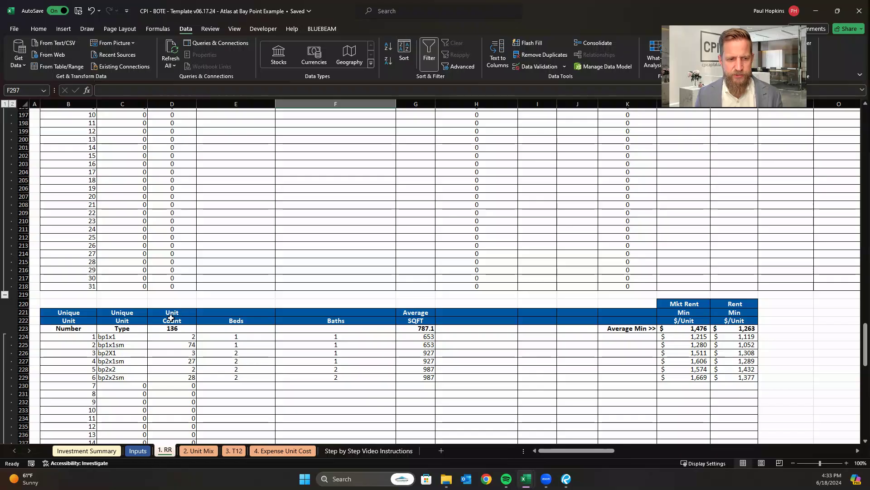
scroll(716, 348, up, 11)
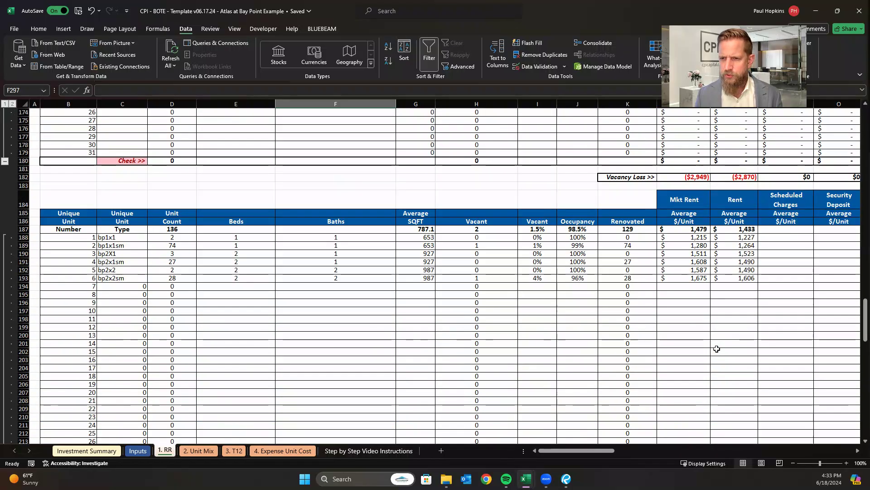
drag(689, 312, 693, 350)
key(ctrl+c)
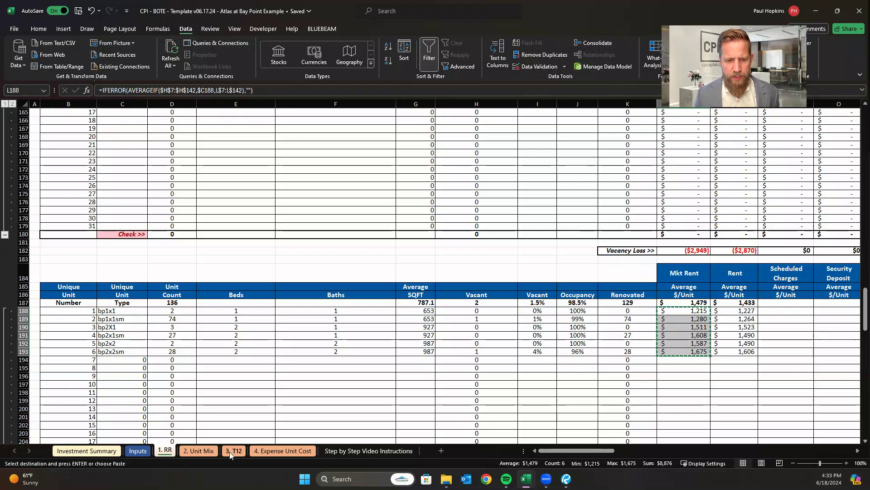
click(206, 451)
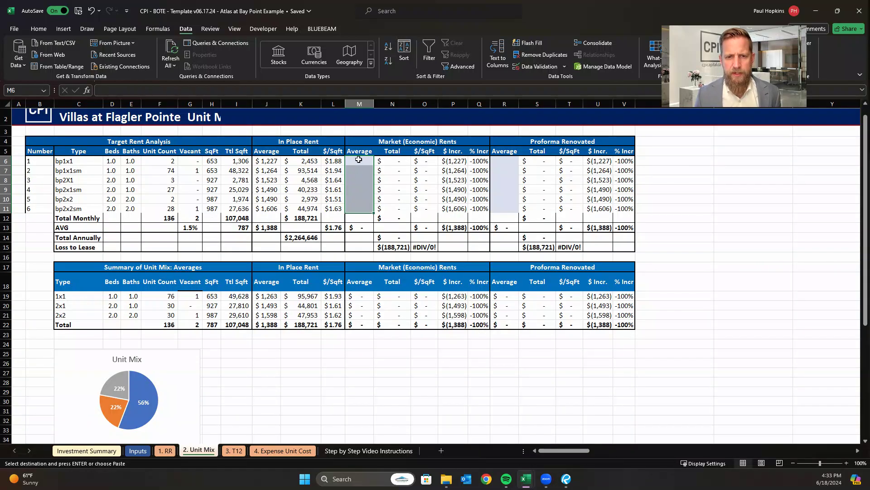
right_click(359, 160)
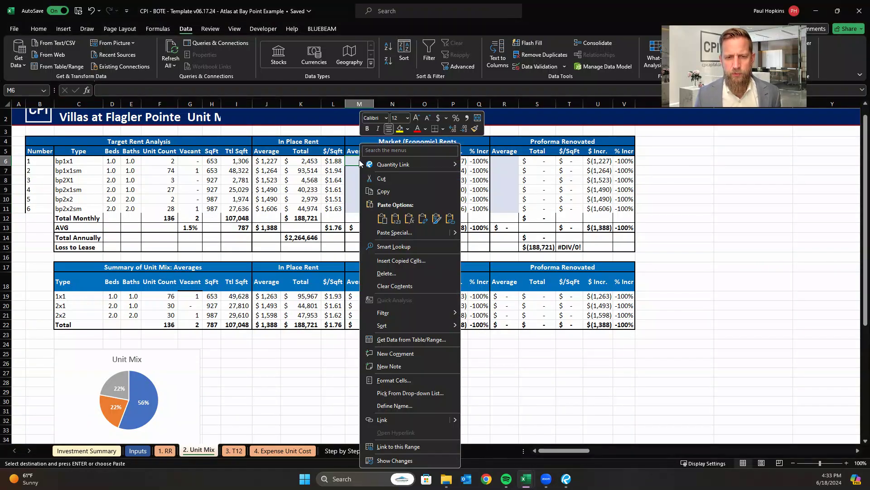
click(395, 219)
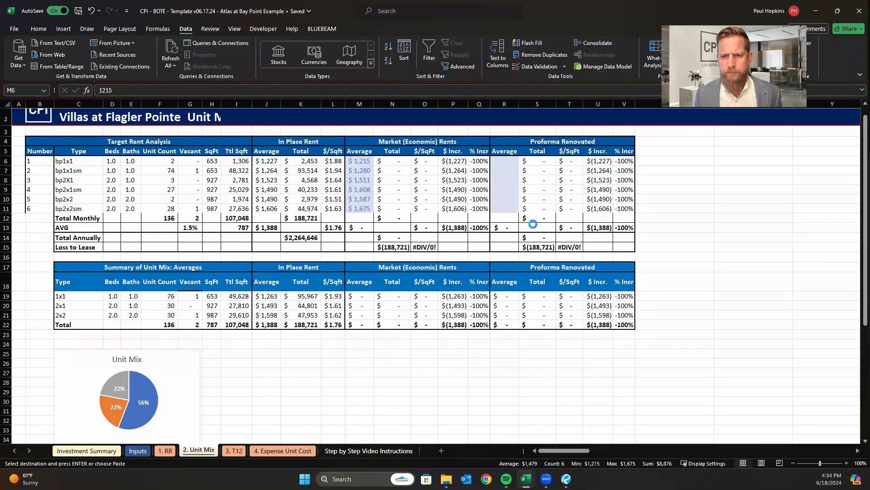
Widen the Market (Economic) Rents Total column to fit its contents.
click(827, 247)
click(660, 199)
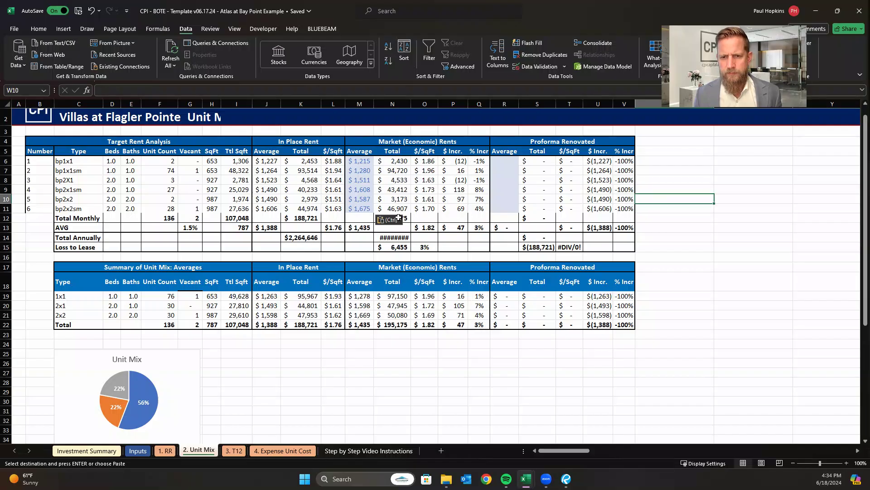
click(412, 102)
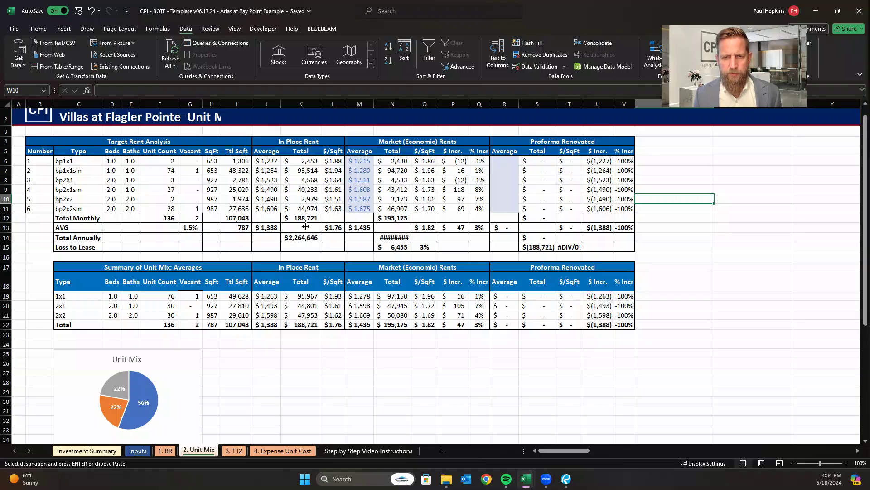
click(427, 353)
click(657, 259)
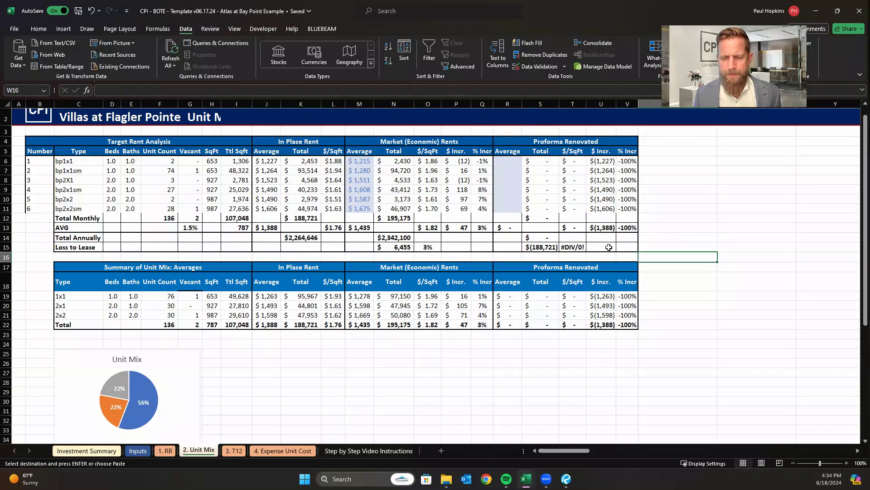
Select the bp1x1 Proforma Renovated Average cell, switch to Bluebeam Revu, and find the pro forma rents on the offering memorandum's Unit Mix page.
click(516, 162)
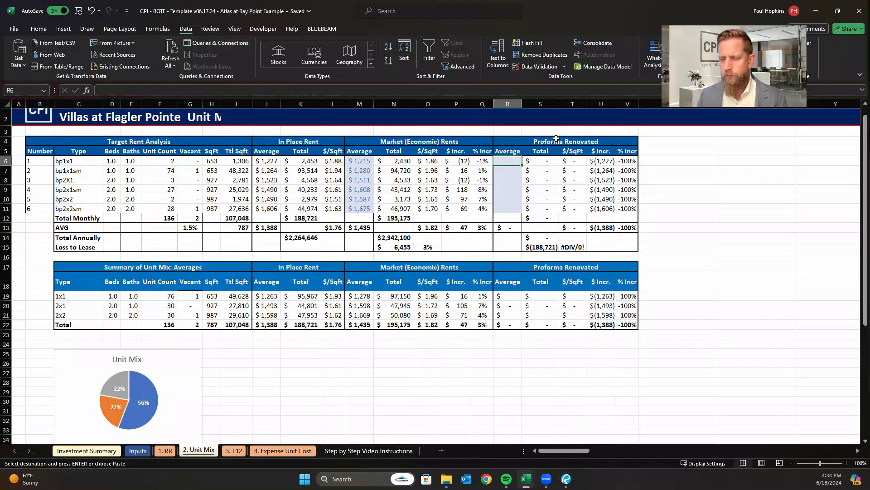
click(565, 478)
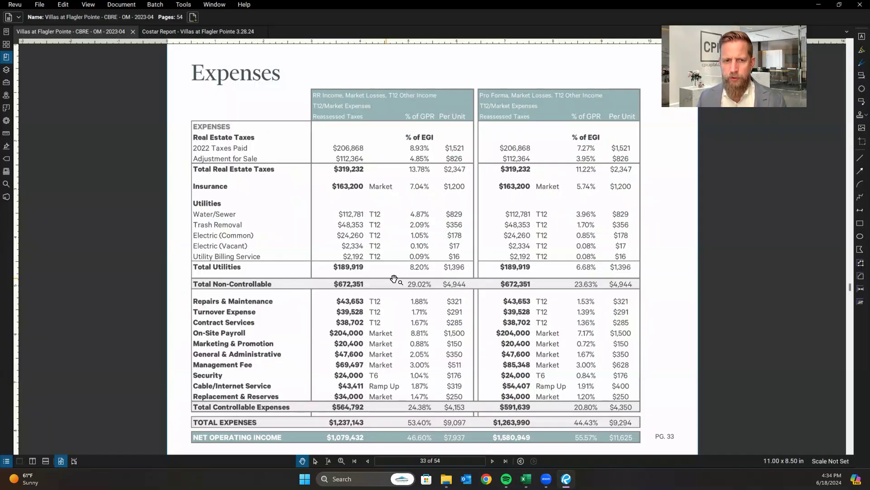
click(368, 460)
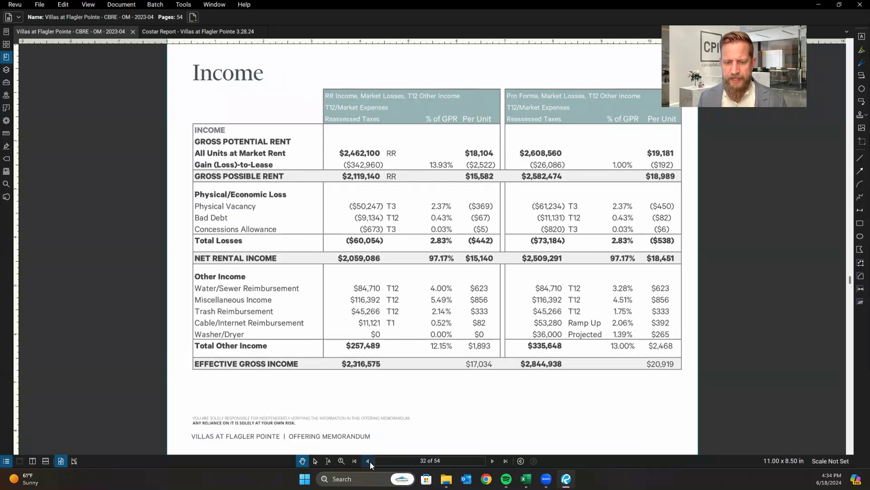
click(368, 461)
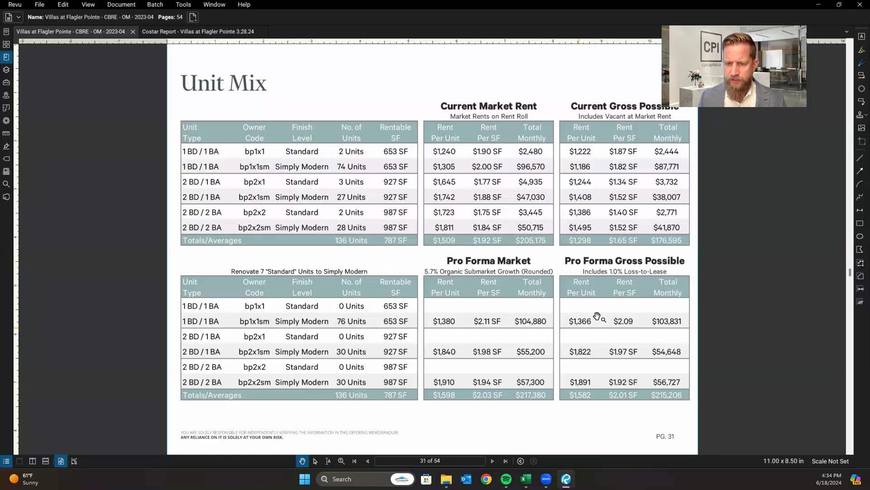
Switch back to the BOTE workbook in Excel and set the Proforma Renovated average rent to 1366 for bp1x1 and bp1x1sm.
mouse_move(529, 482)
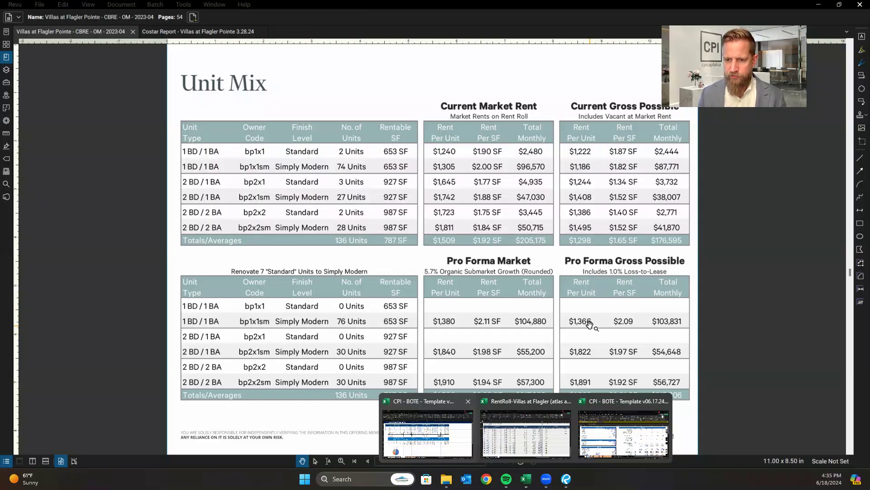
click(406, 424)
text(1366)
key(Return)
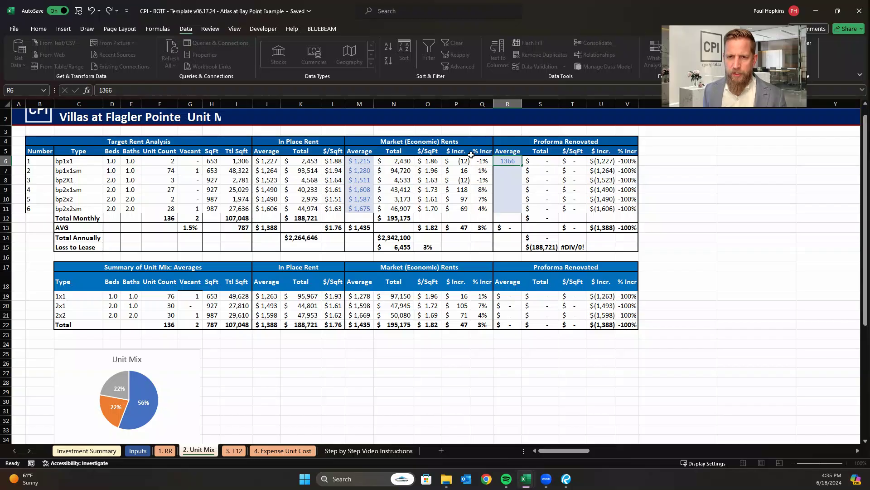
key(Return)
text(1366)
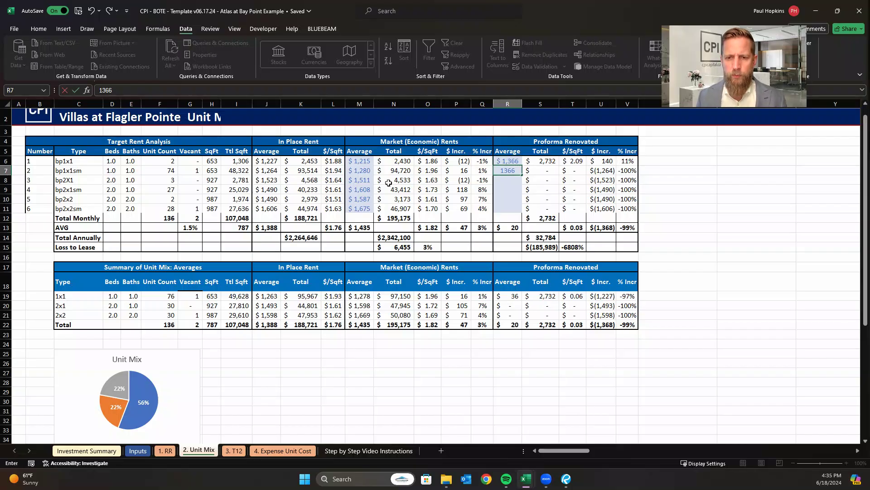
click(529, 215)
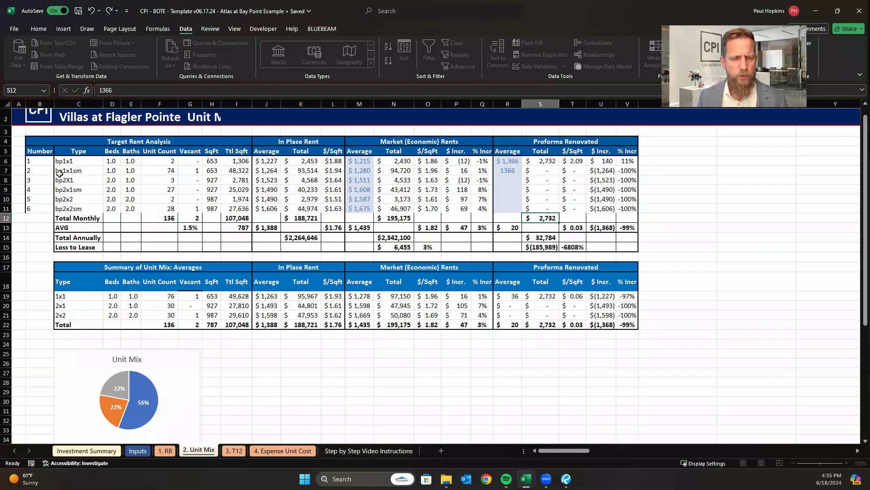
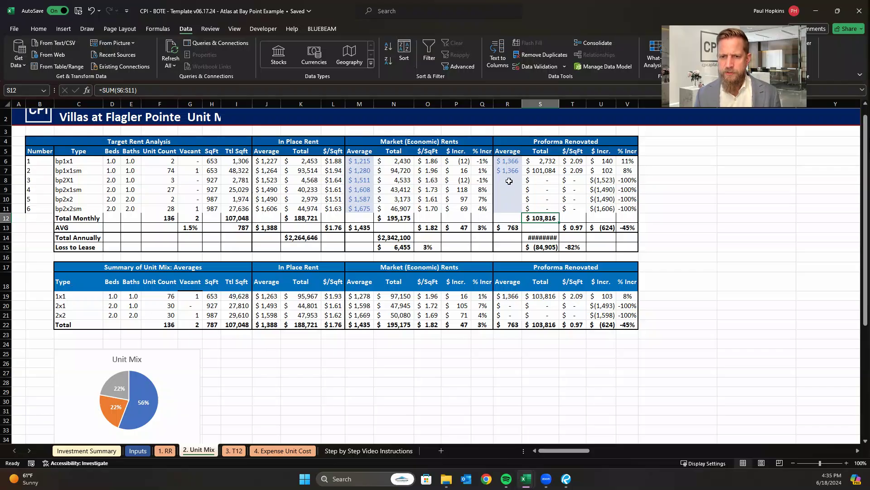
Look up the two-bedroom, one-bath pro forma rent in Bluebeam Revu, then set the Proforma Renovated average to 1822 for bp2X1 and bp2x1sm in Excel.
click(509, 181)
click(575, 480)
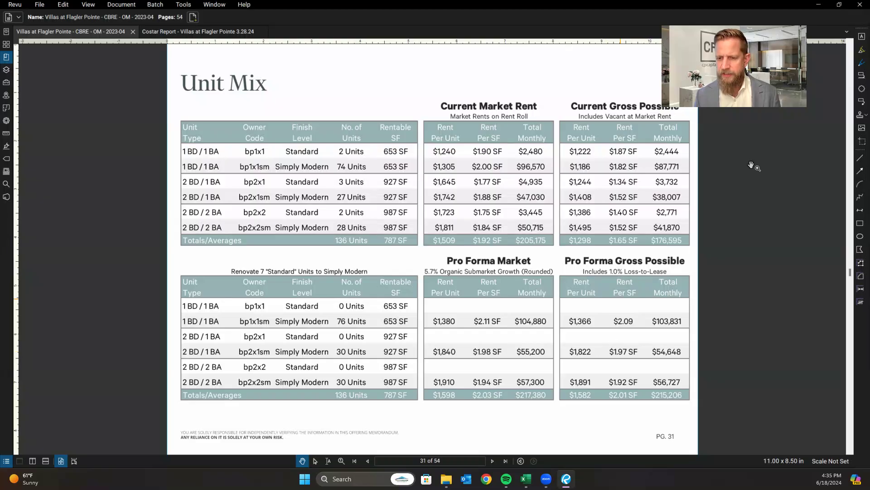
click(527, 479)
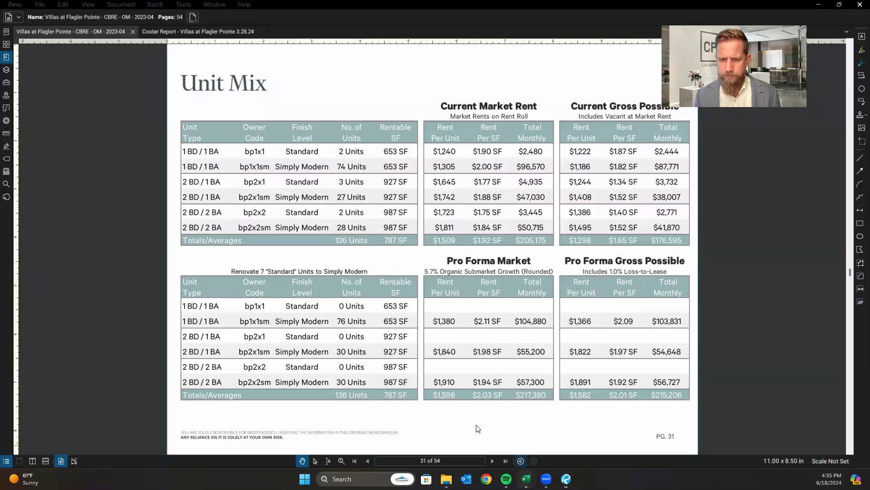
click(453, 430)
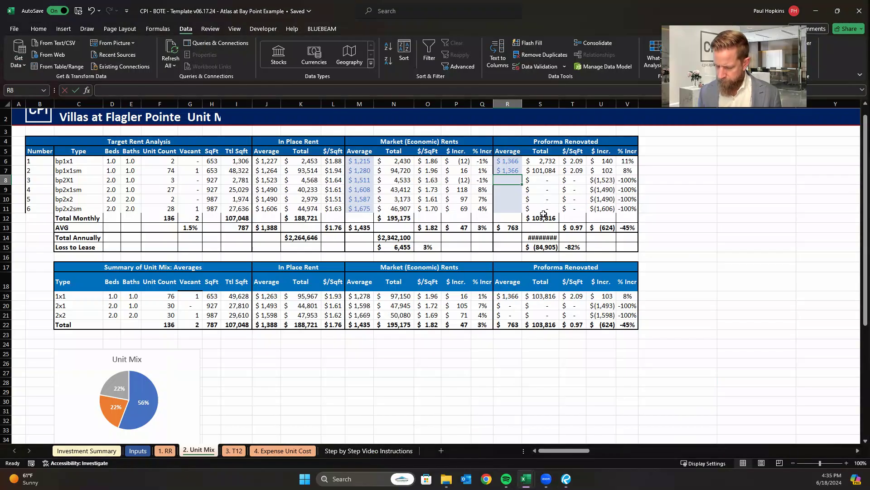
text(1822)
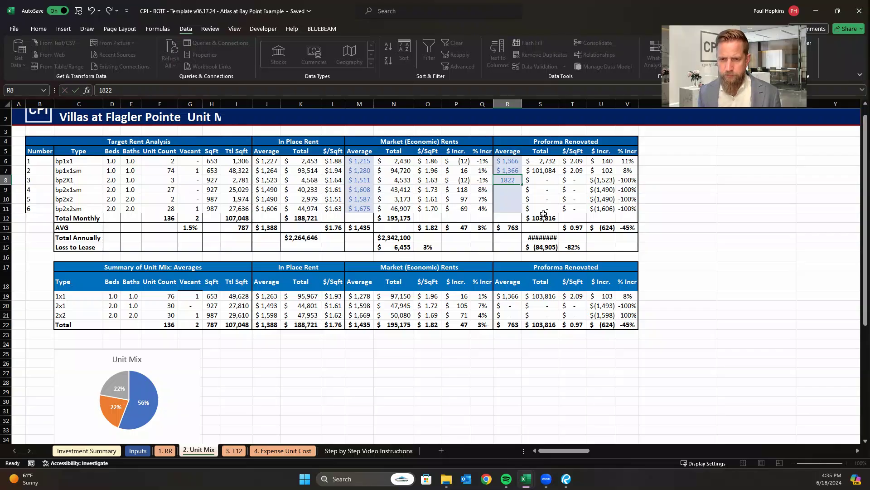
key(Return)
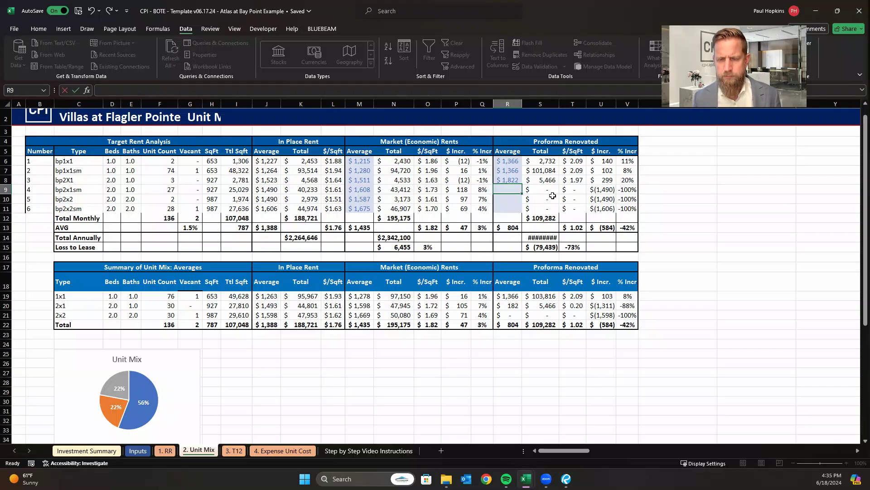
text(1822)
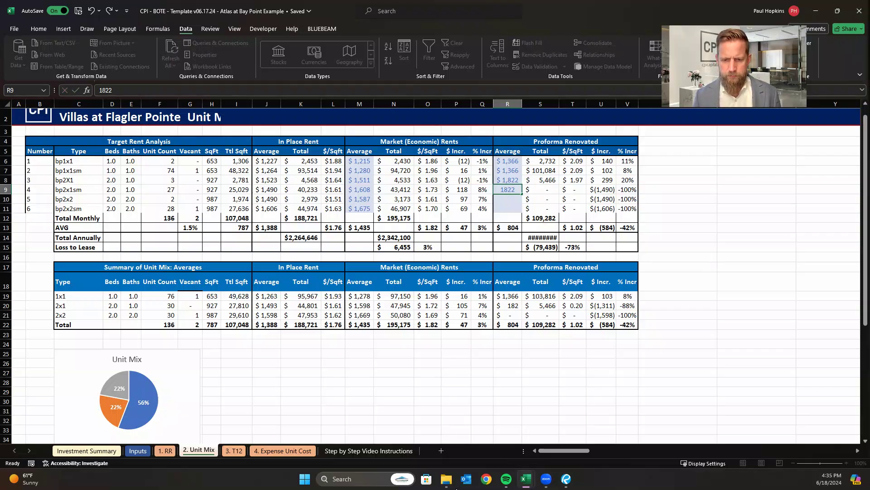
click(671, 257)
Check the 2 BD / 2 BA pro forma rent in Bluebeam Revu and set the Proforma Renovated average to 1891 for bp2x2 and bp2x2sm in Excel.
mouse_move(566, 481)
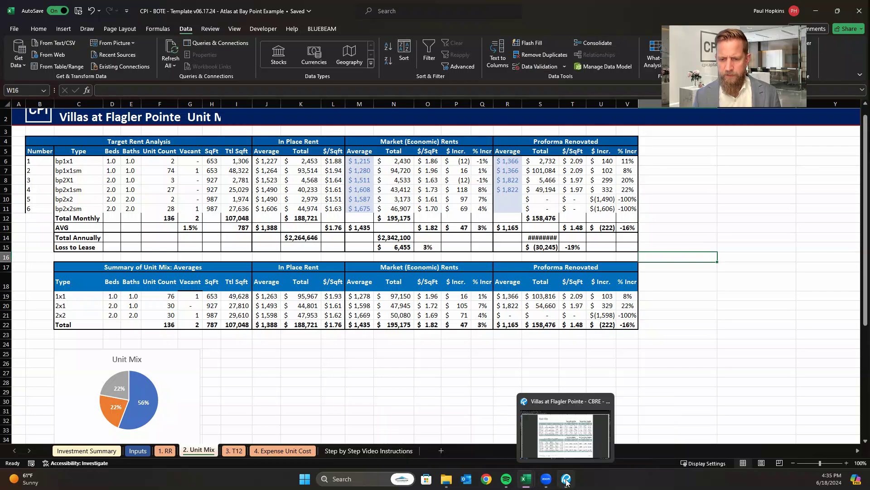
click(559, 434)
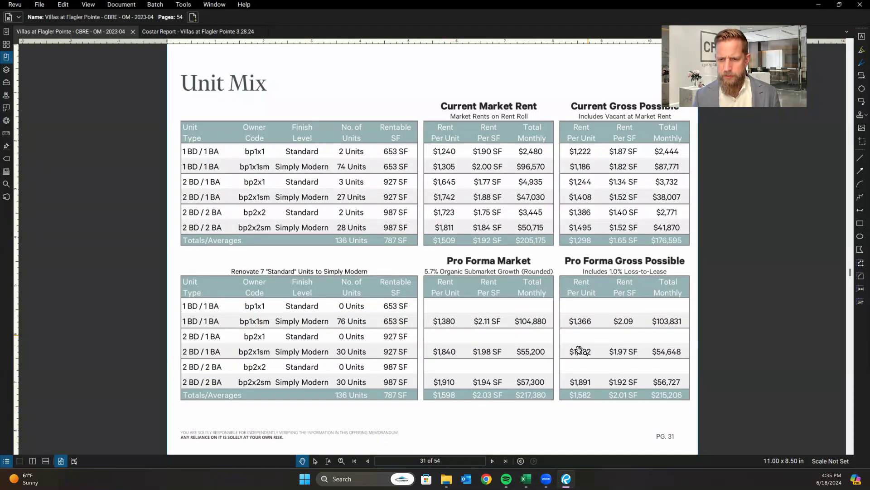
mouse_move(526, 480)
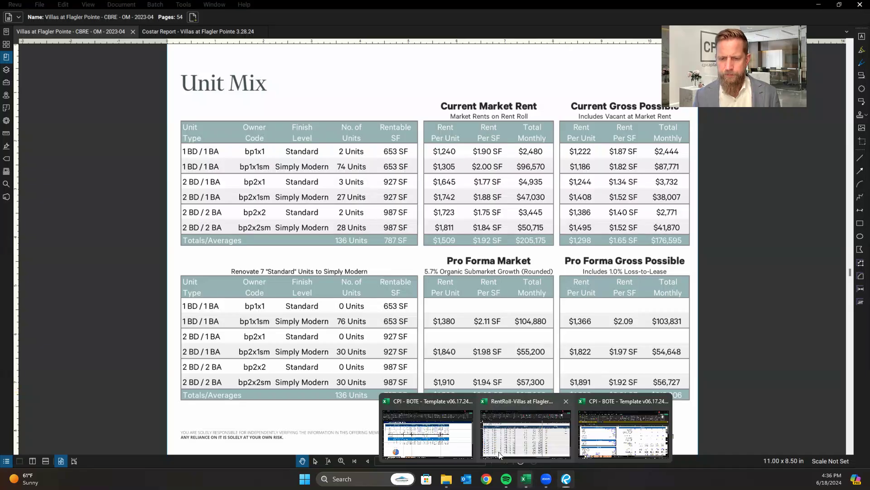
click(435, 434)
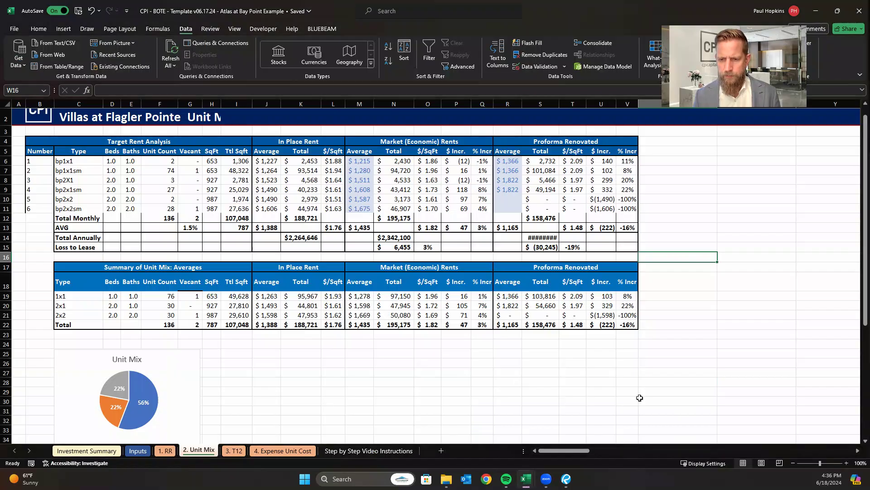
click(507, 197)
text(189)
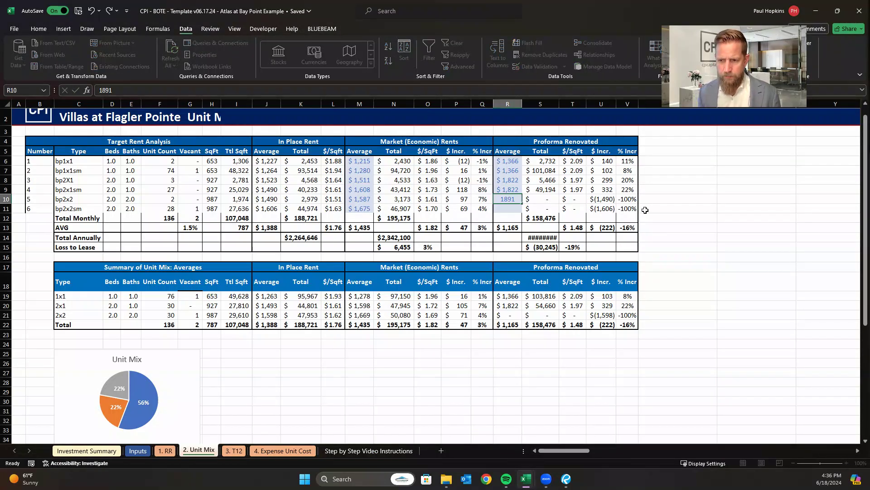
text(1)
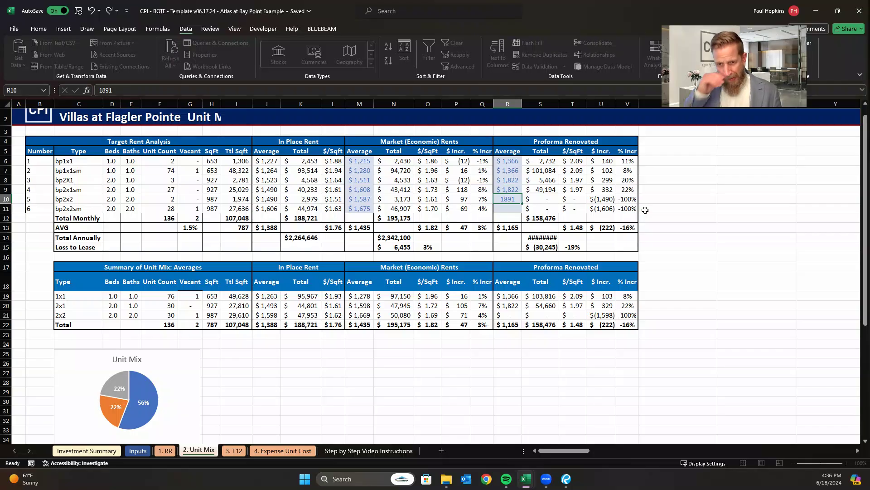
key(Return)
text(1891)
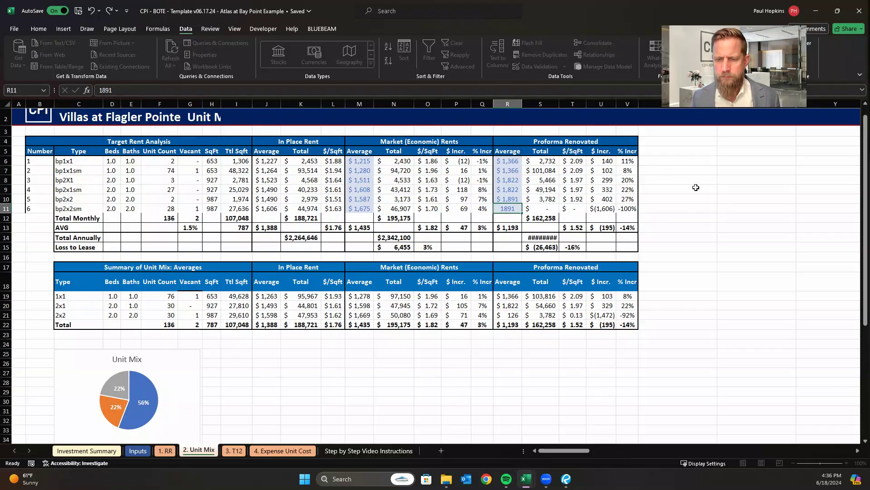
click(686, 209)
Widen the Proforma Renovated Total column so the annual total fits.
click(708, 279)
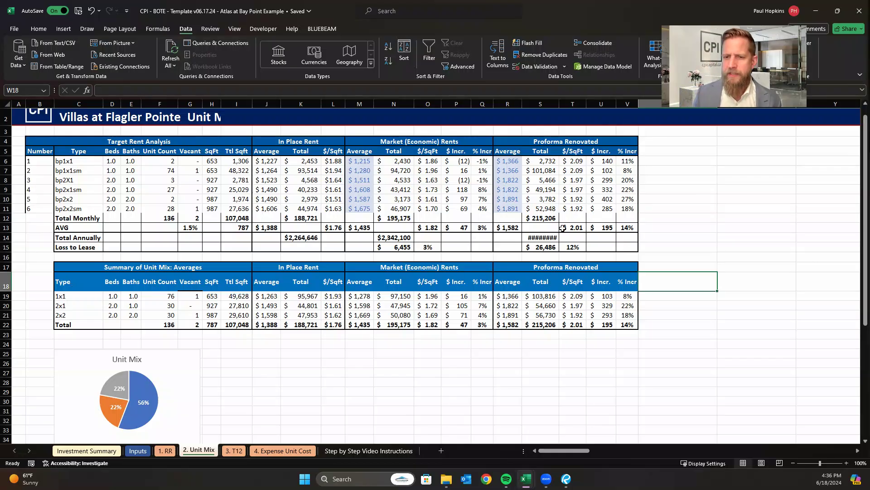
drag(558, 104, 530, 234)
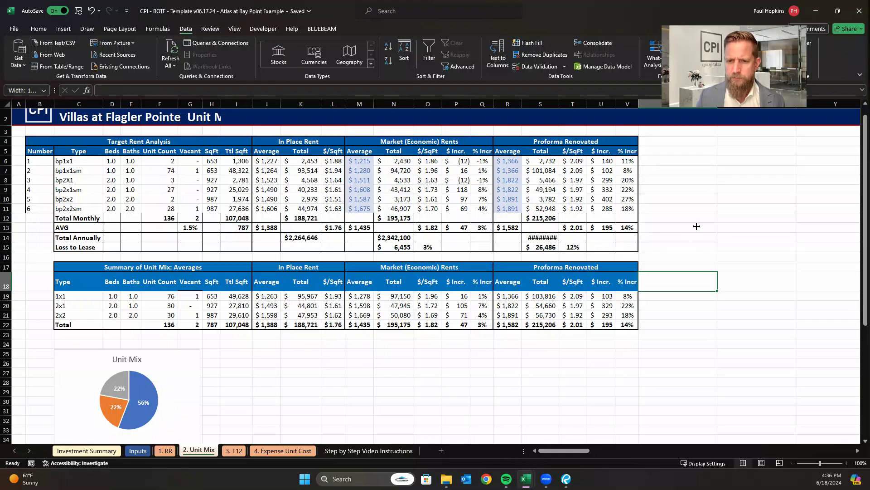
click(668, 229)
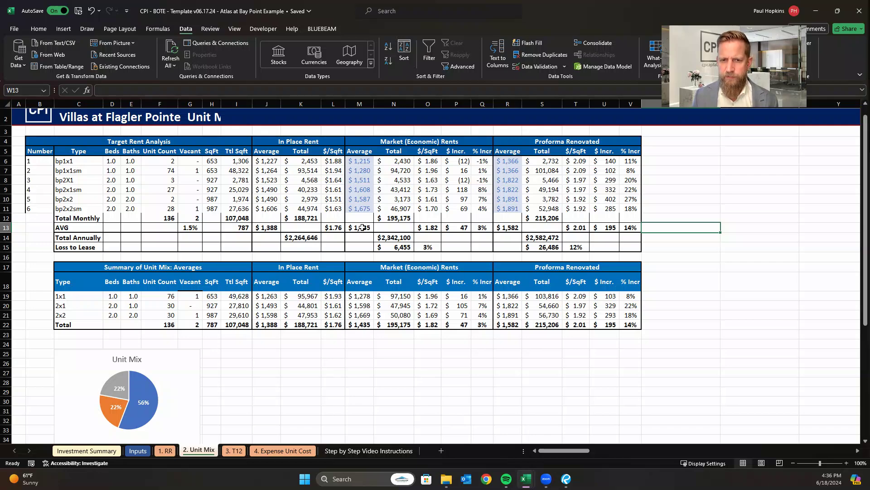
Check the overall Proforma Renovated rent increase on Unit Mix and set the Value Add Average Rent Increase on the Inputs sheet to 195.
click(512, 227)
click(608, 228)
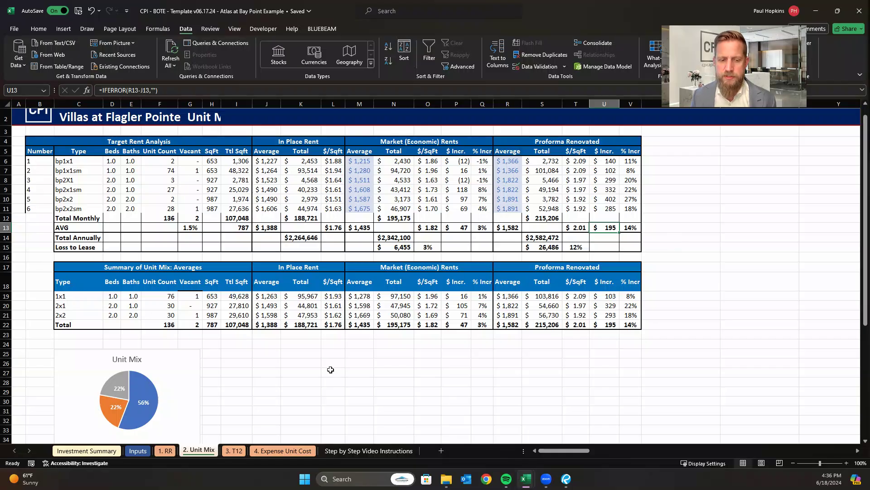
click(138, 450)
click(52, 282)
click(286, 281)
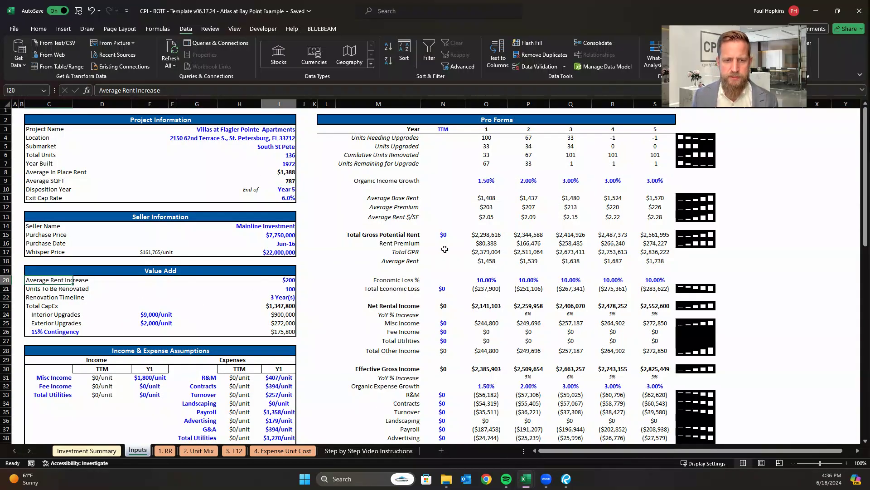
text(195)
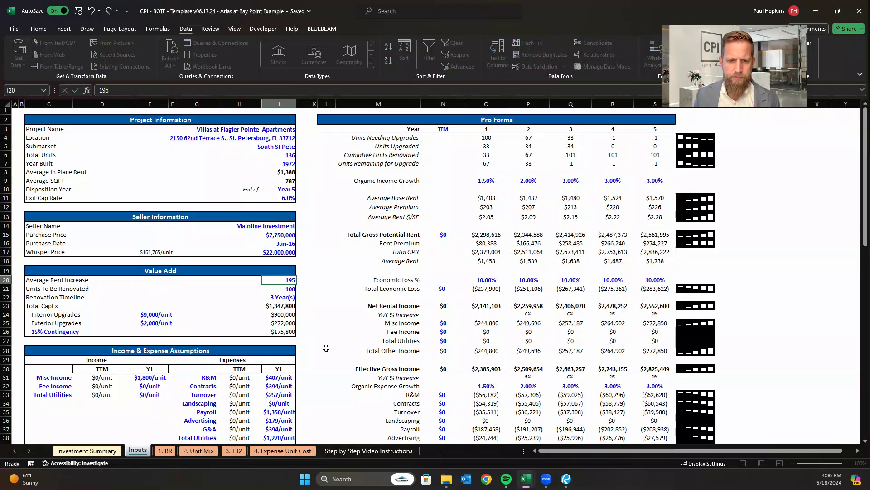
click(291, 290)
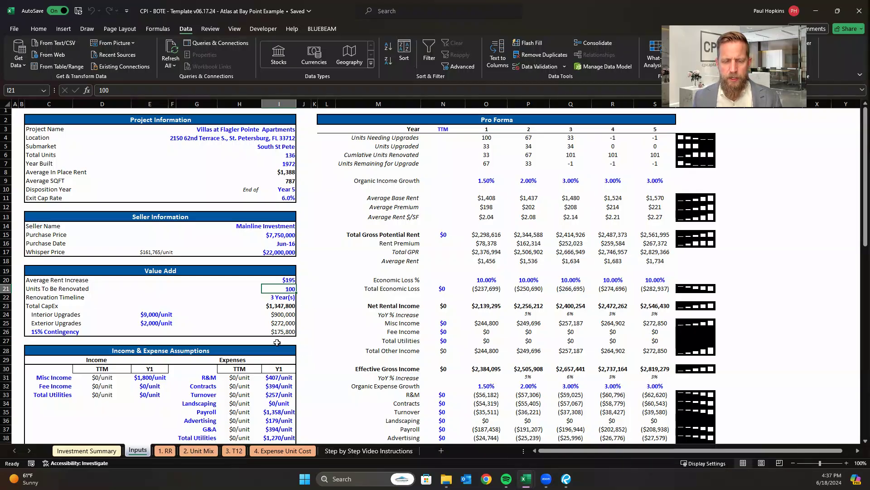
Look over the Inputs sheet's value-add assumptions, then return to the Unit Mix sheet and review the completed rent tables.
scroll(222, 426, down, 4)
scroll(214, 436, up, 4)
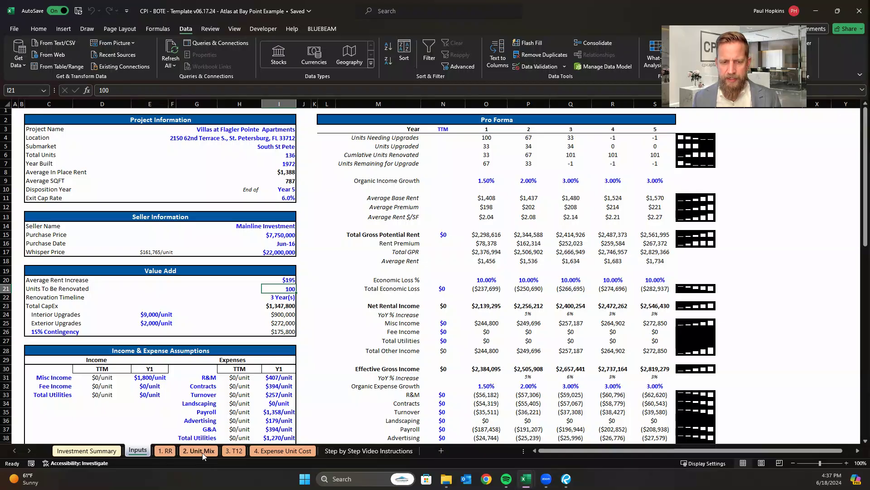
click(202, 450)
click(627, 366)
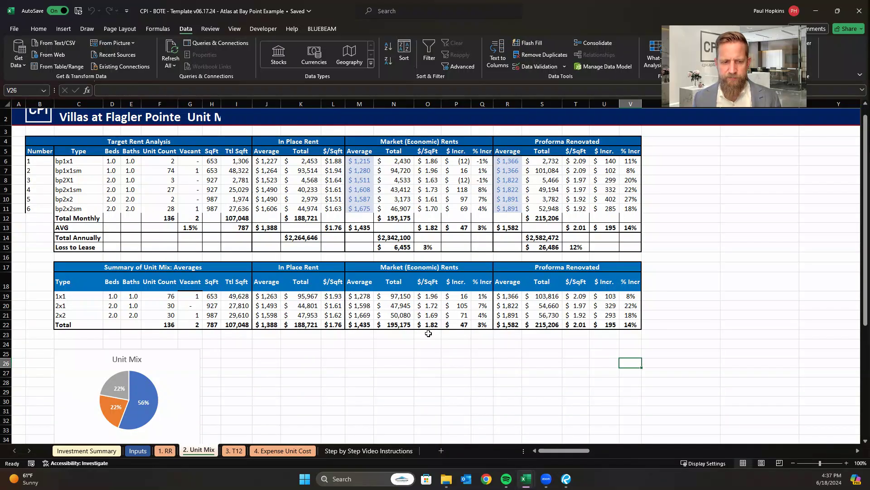
scroll(388, 345, down, 1)
scroll(381, 353, up, 1)
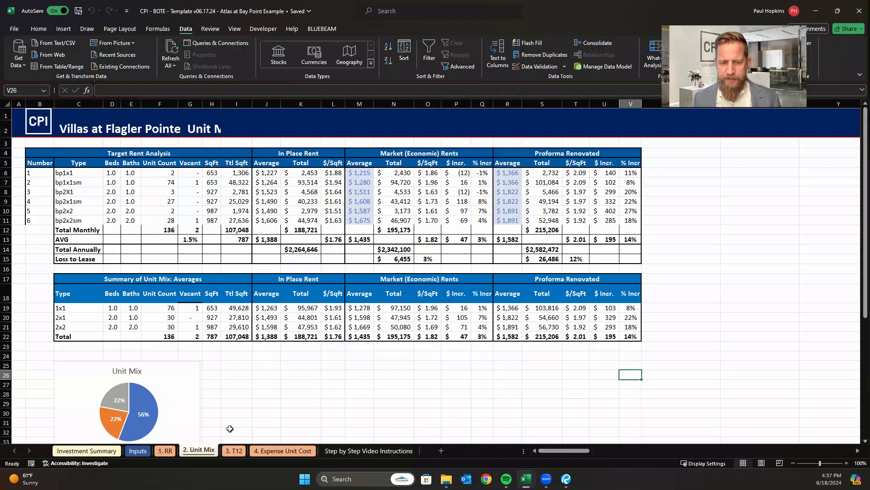